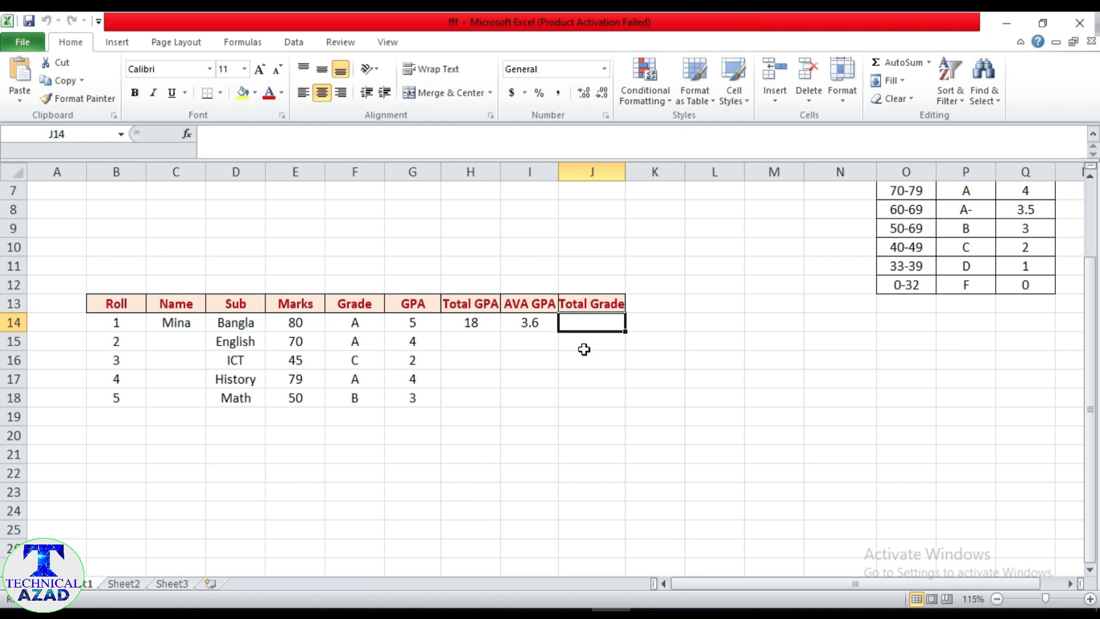
Start a formula in Total Grade cell J14 with an IF containing an OR test, adding E14<33 as its first condition.
double_click(585, 322)
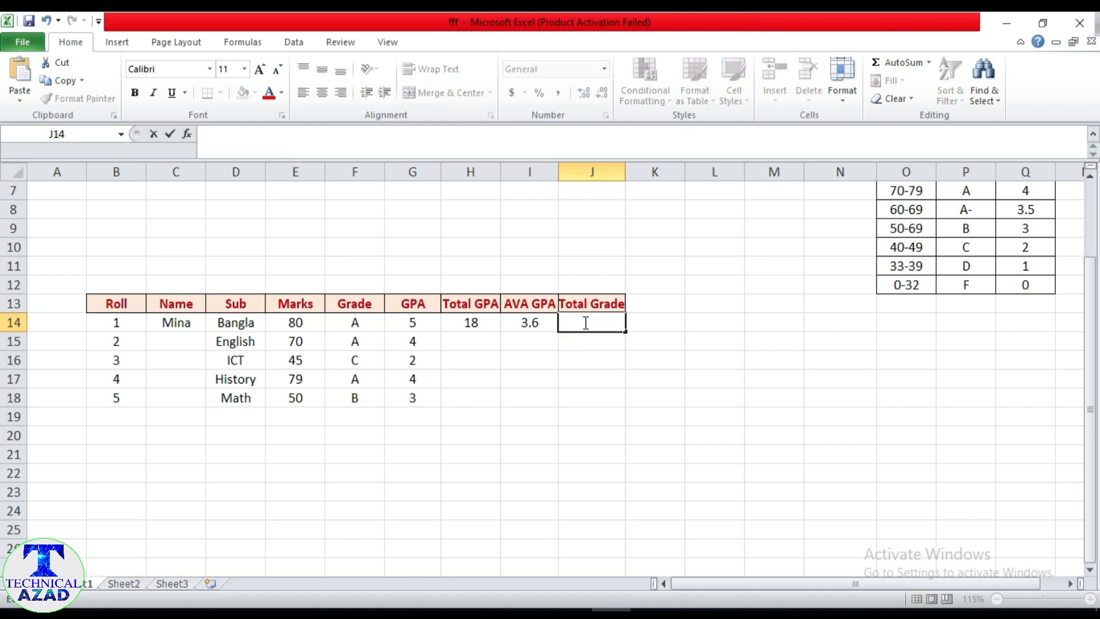
type("=")
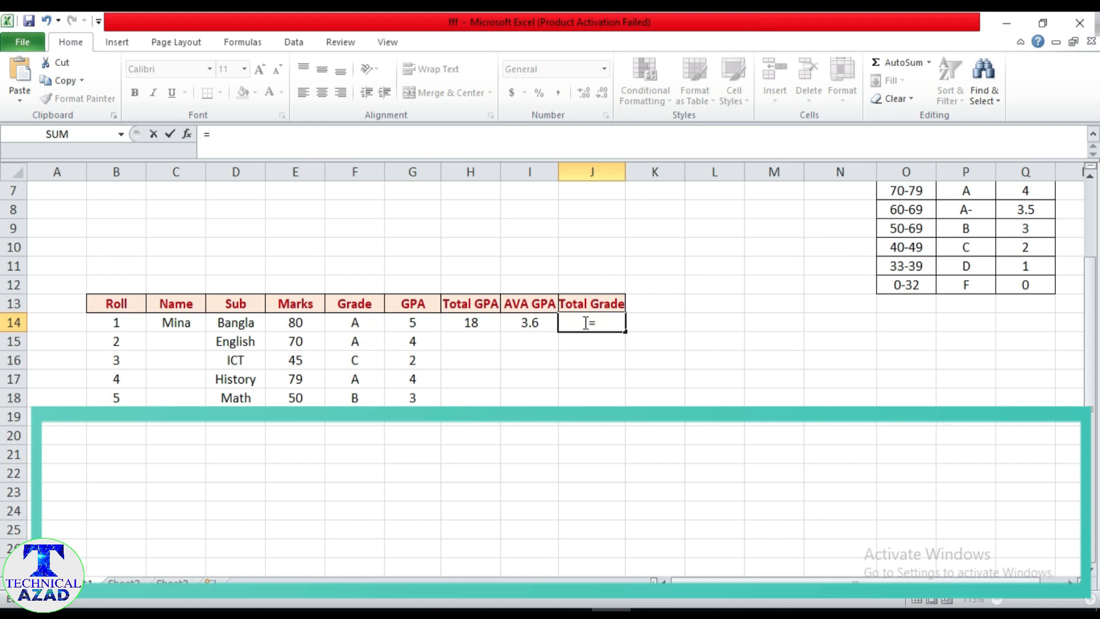
type("if")
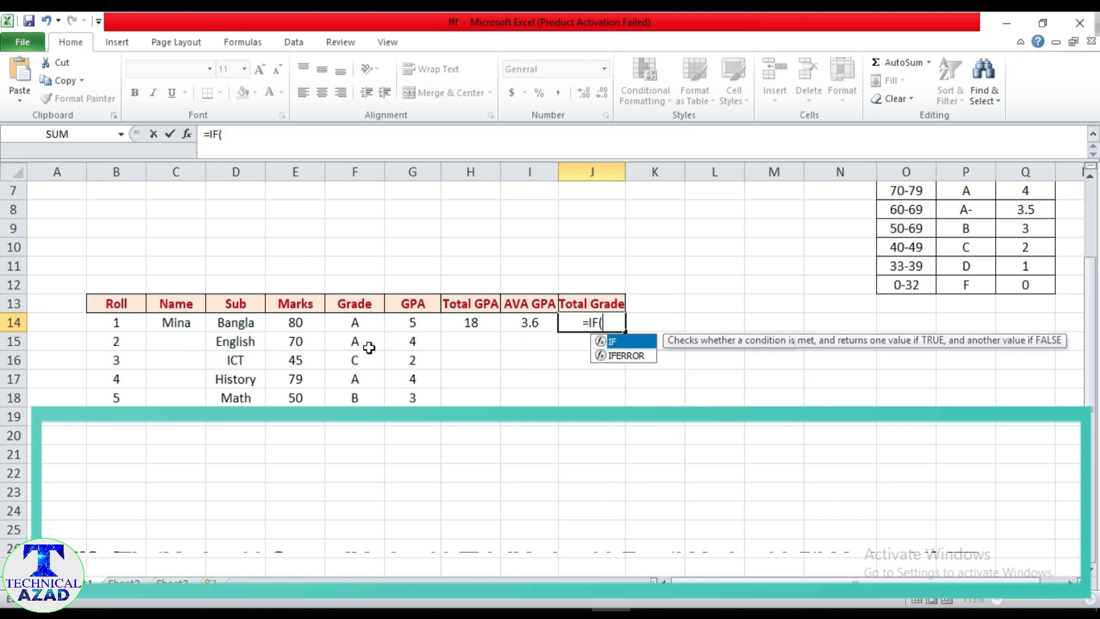
key("Tab")
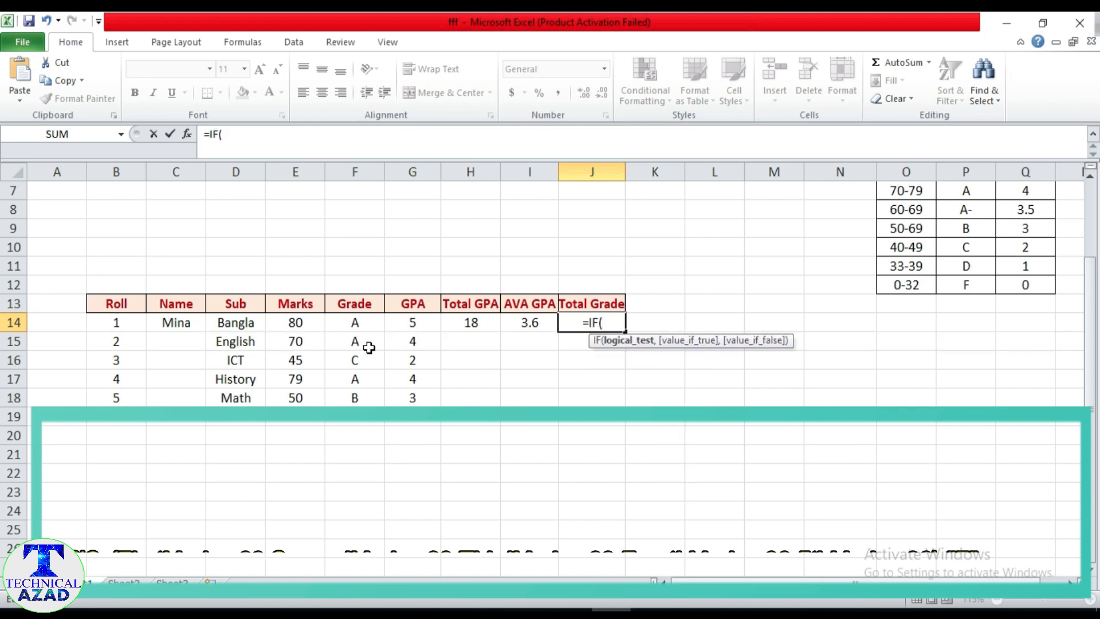
type("OR")
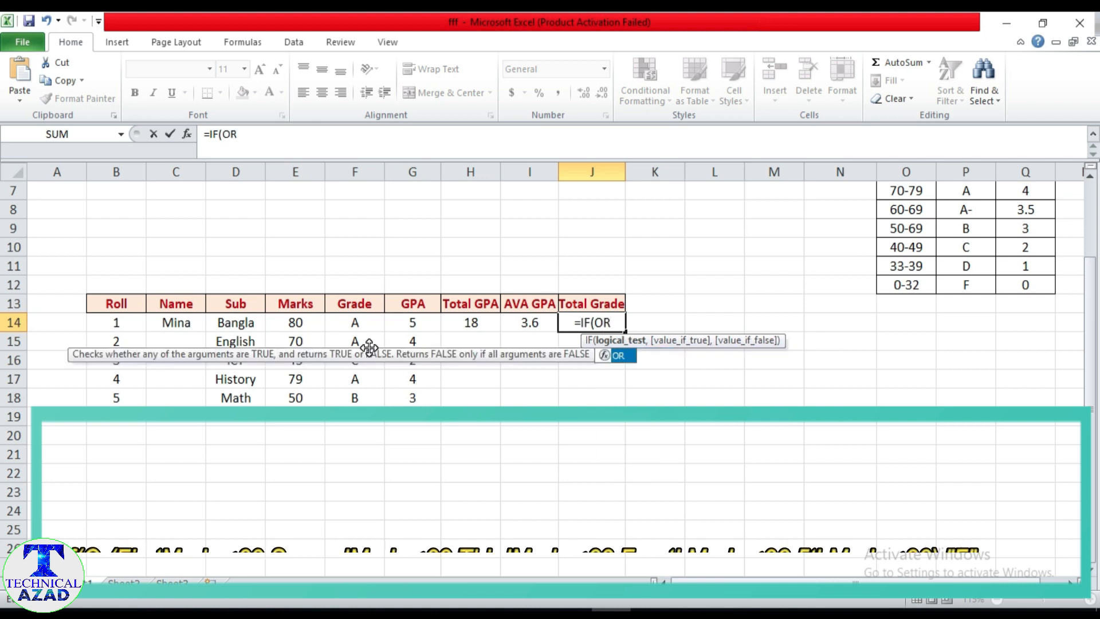
type("(")
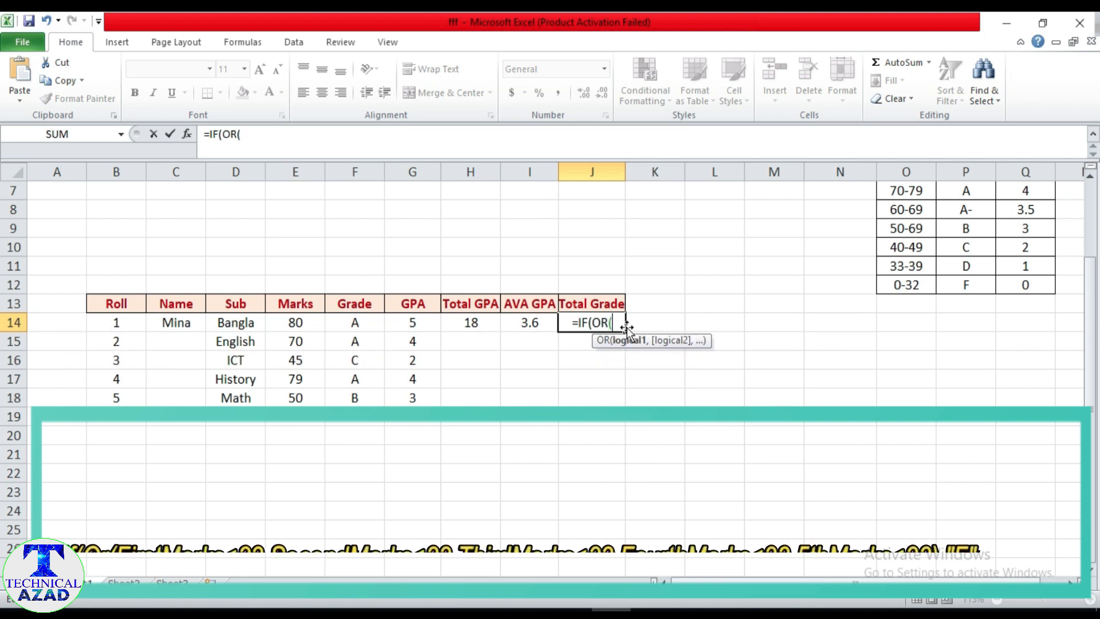
left_click(295, 322)
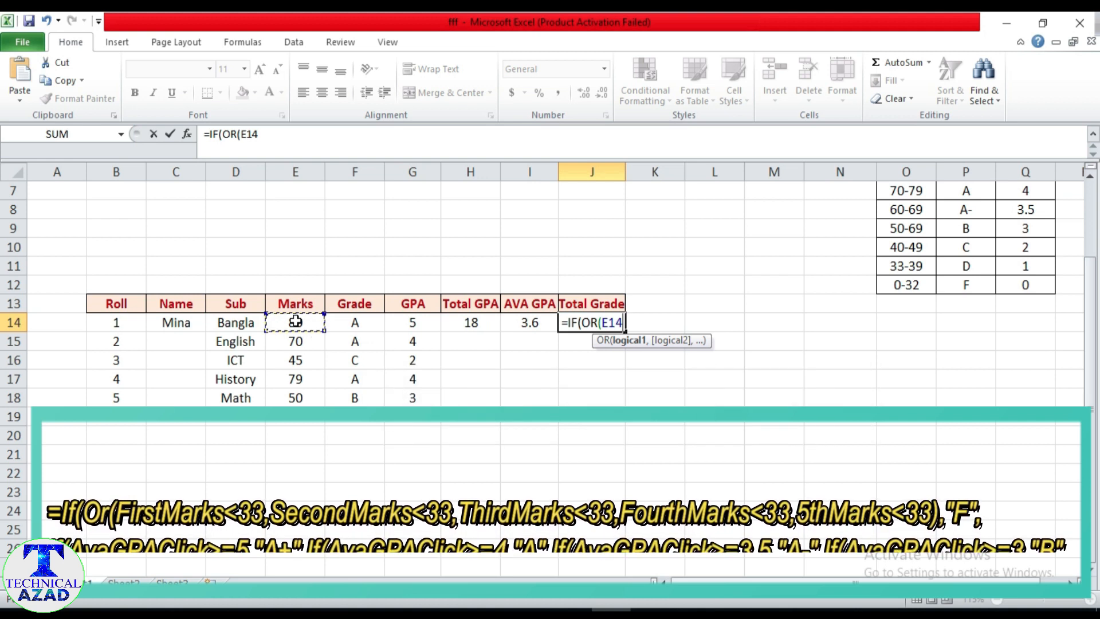
type("<")
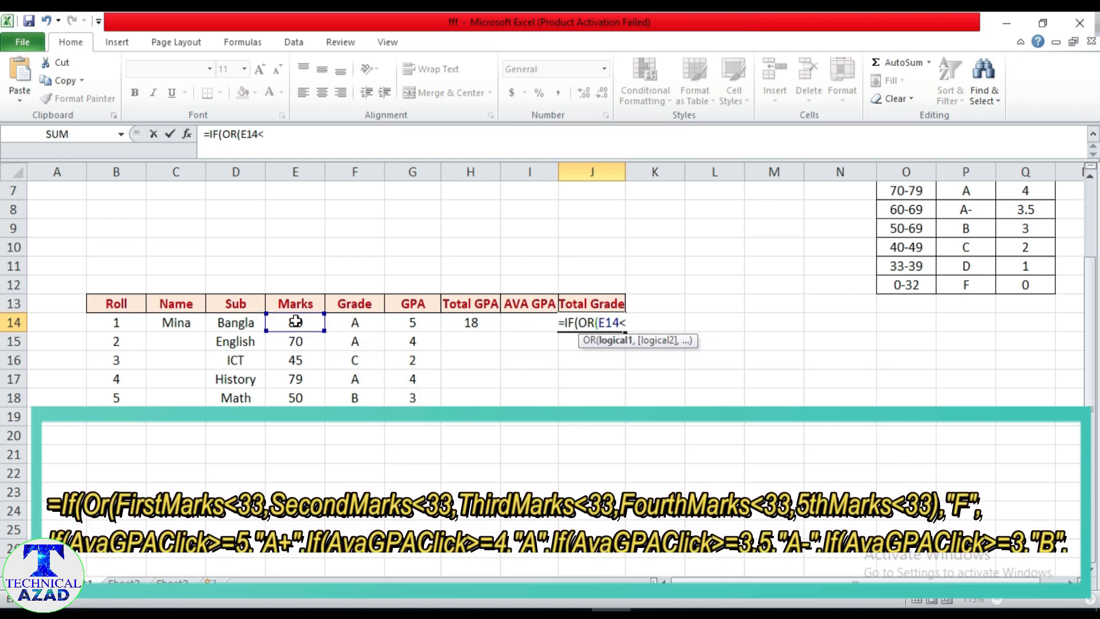
type("33")
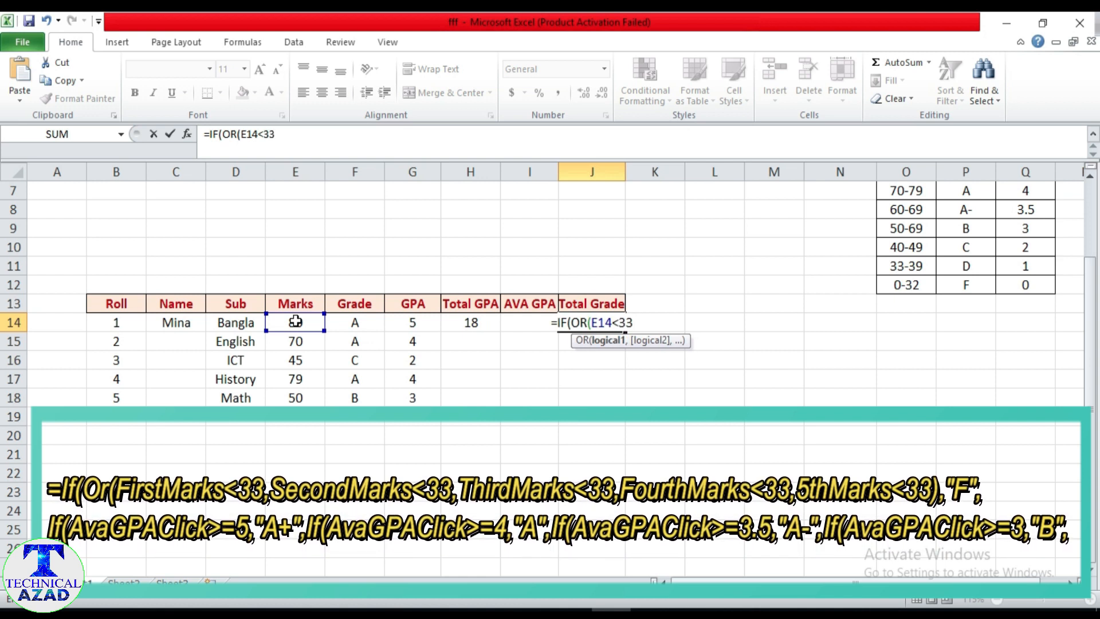
type(",")
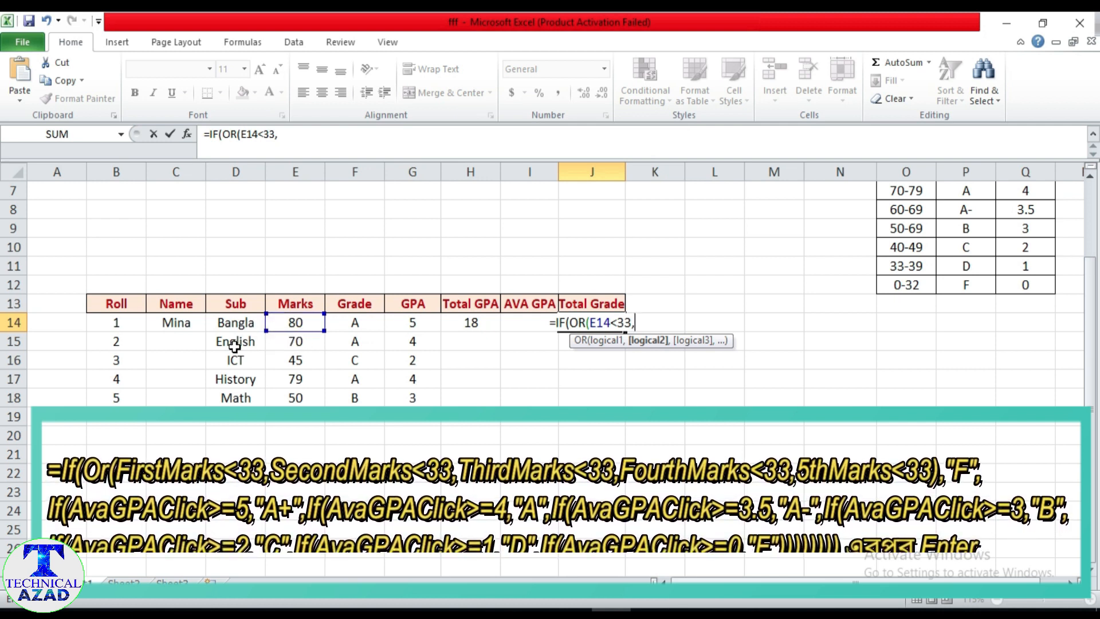
Add the English and ICT marks conditions E15<33 and E16<33 to the OR test.
left_click(296, 340)
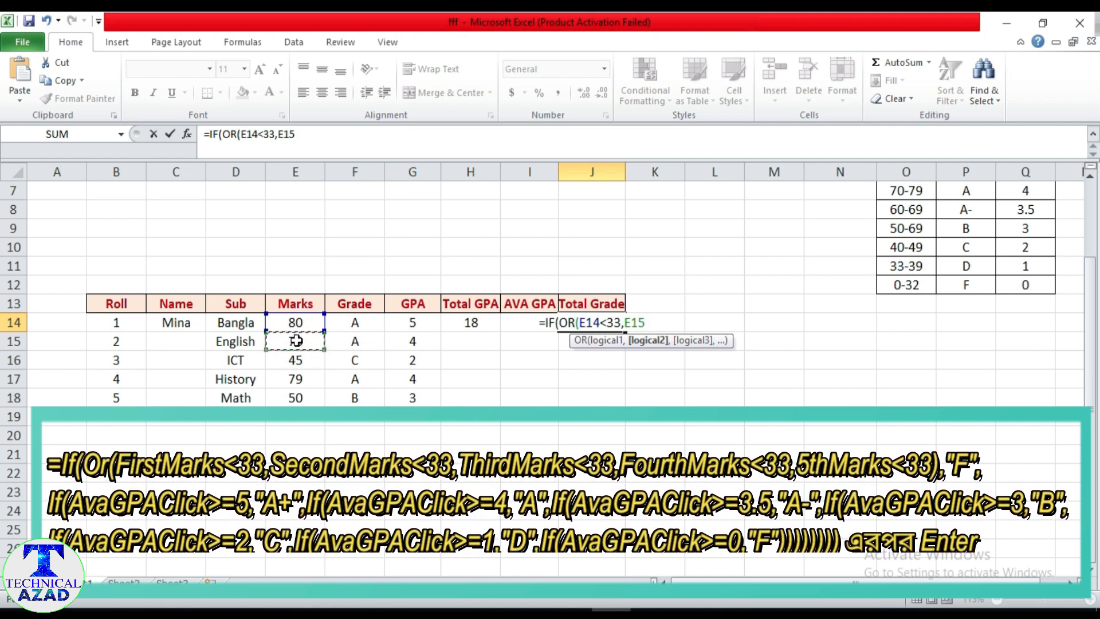
type("<")
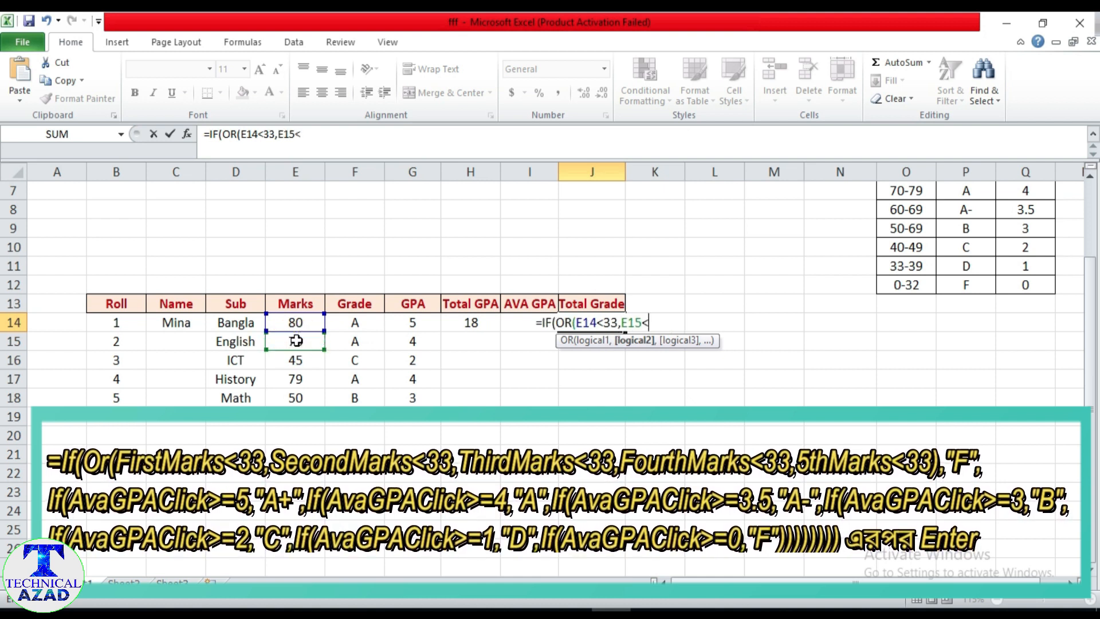
type("33")
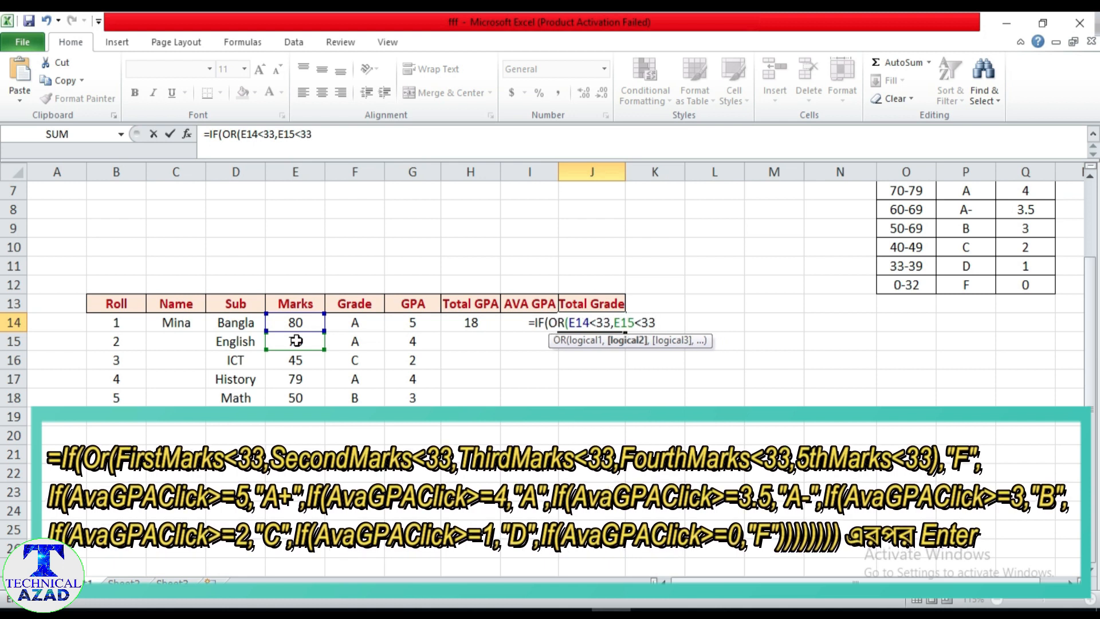
type(",")
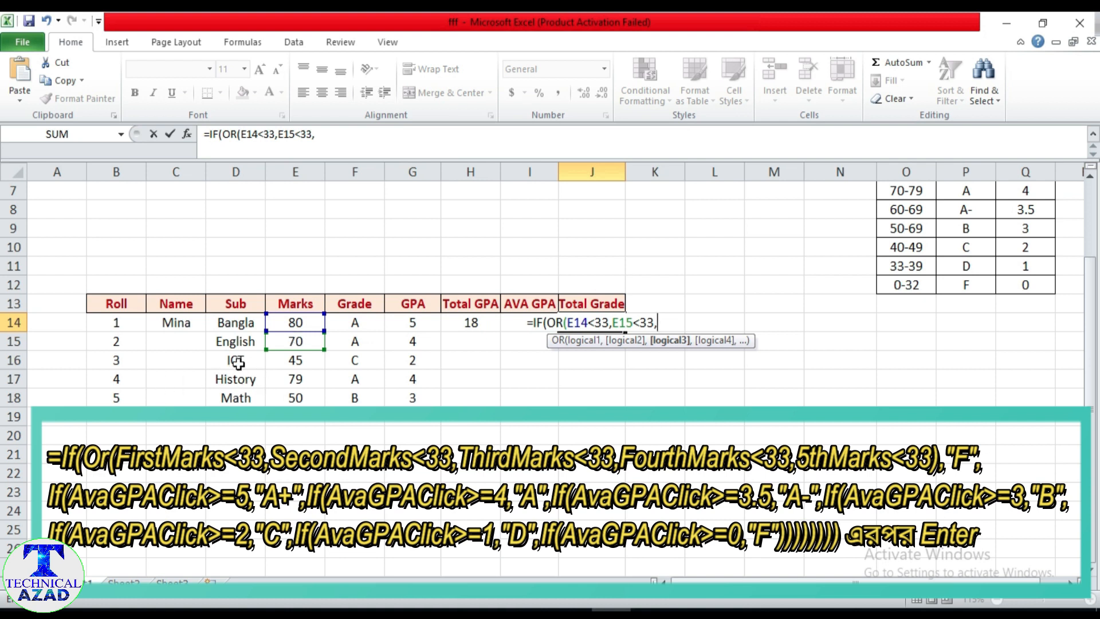
left_click(294, 360)
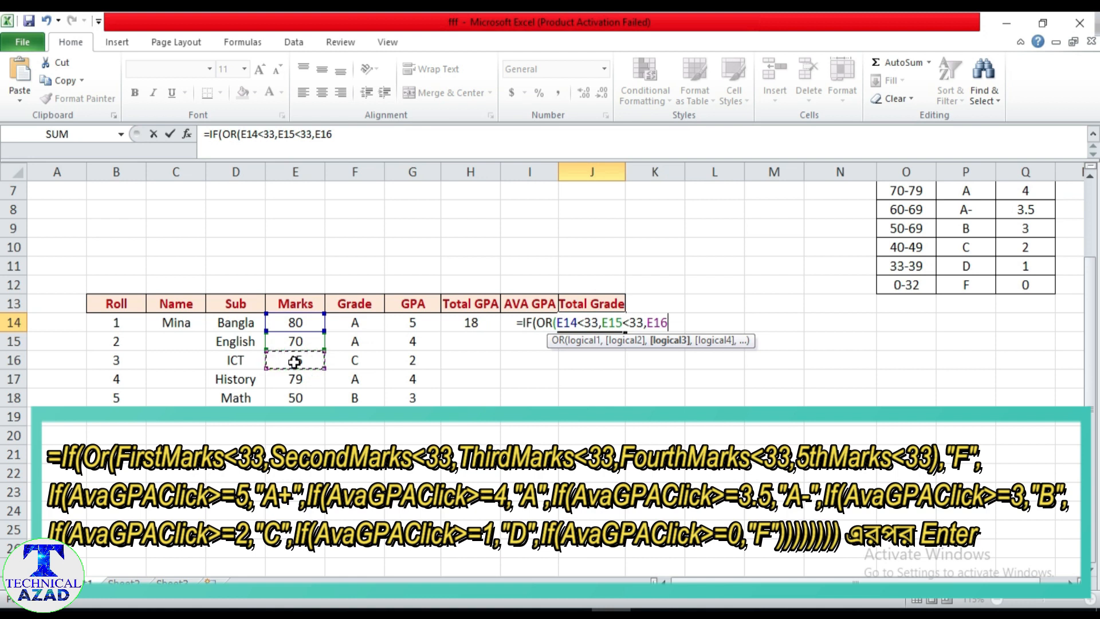
type("<")
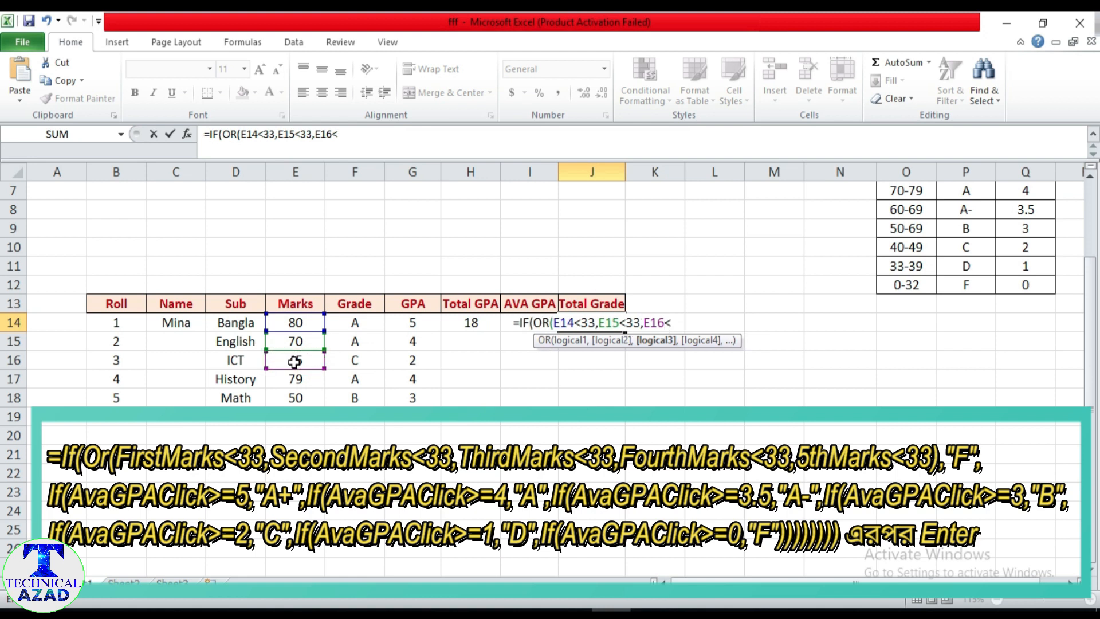
type("33")
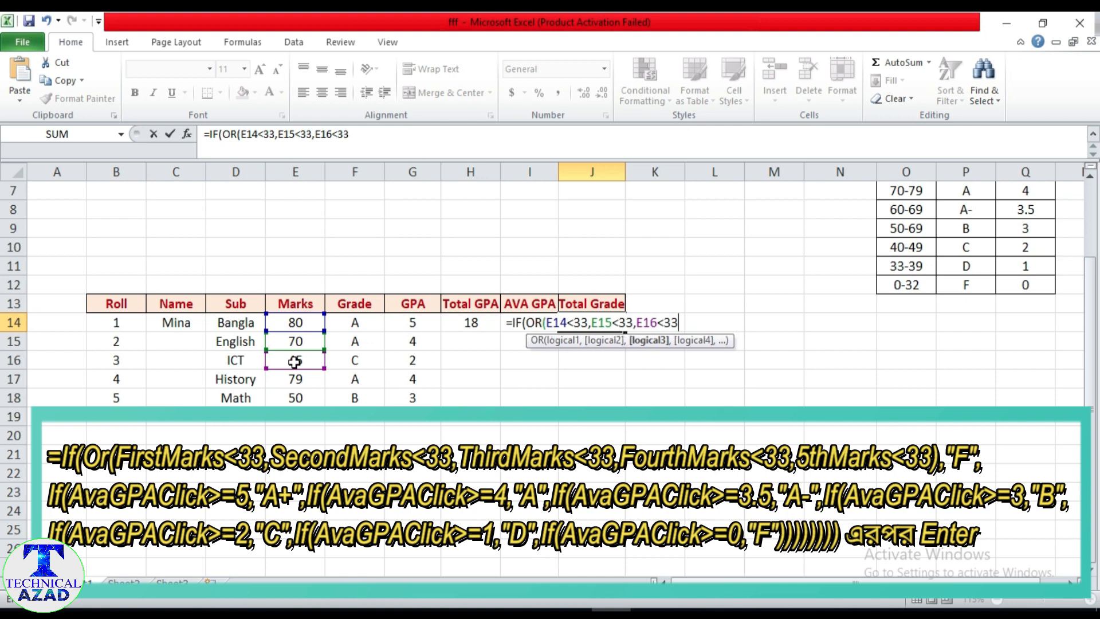
type(",")
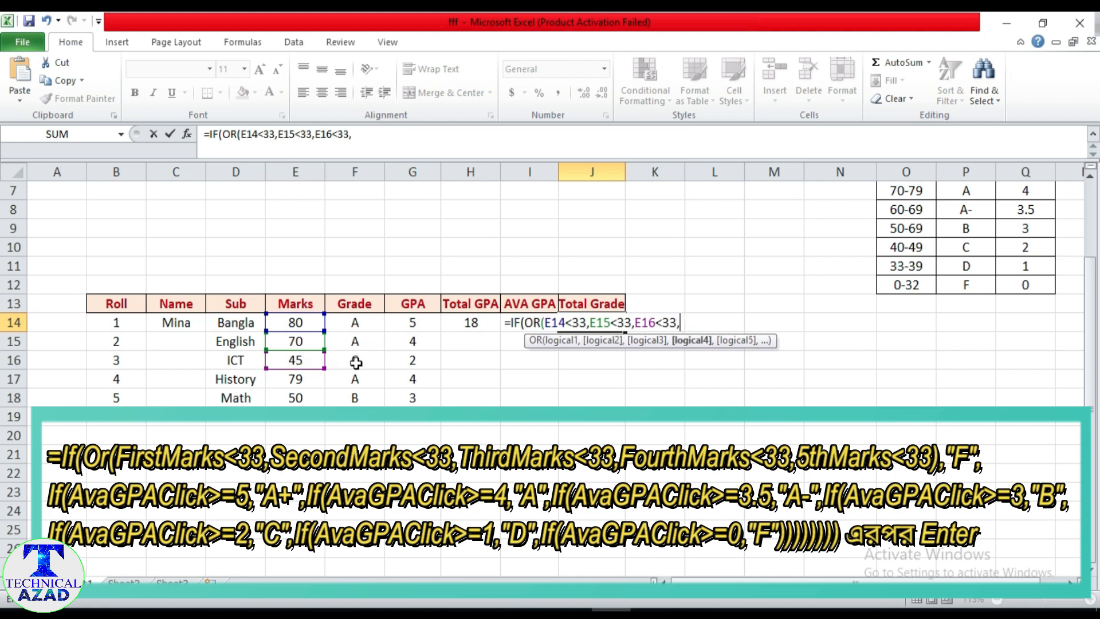
Add the History and Math marks conditions E17<33 and E18<33, and close the OR test.
left_click(291, 379)
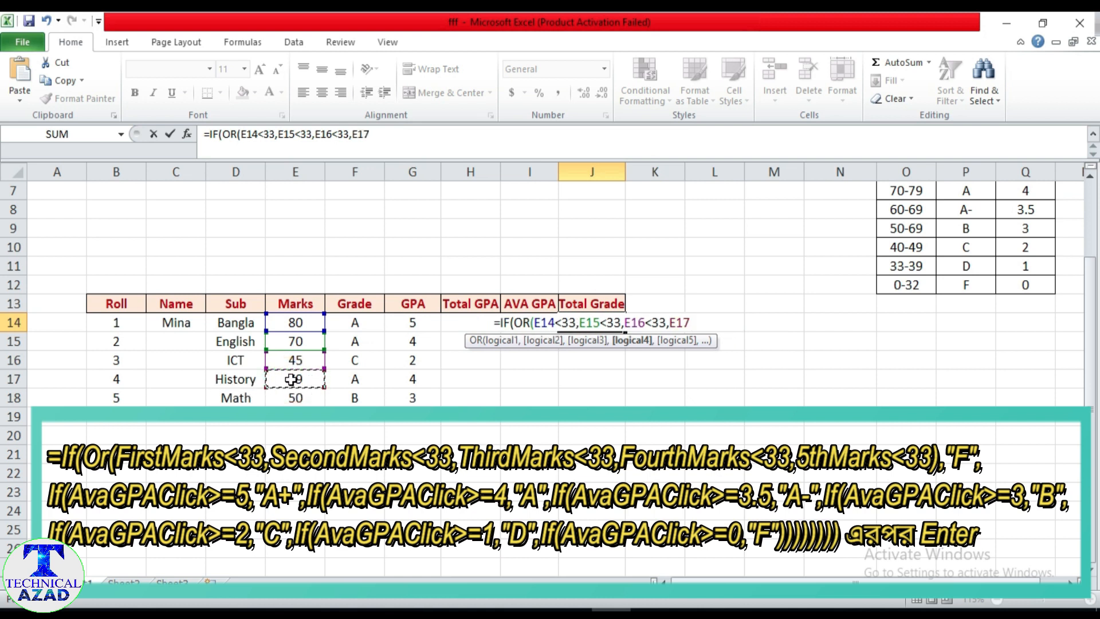
type("<")
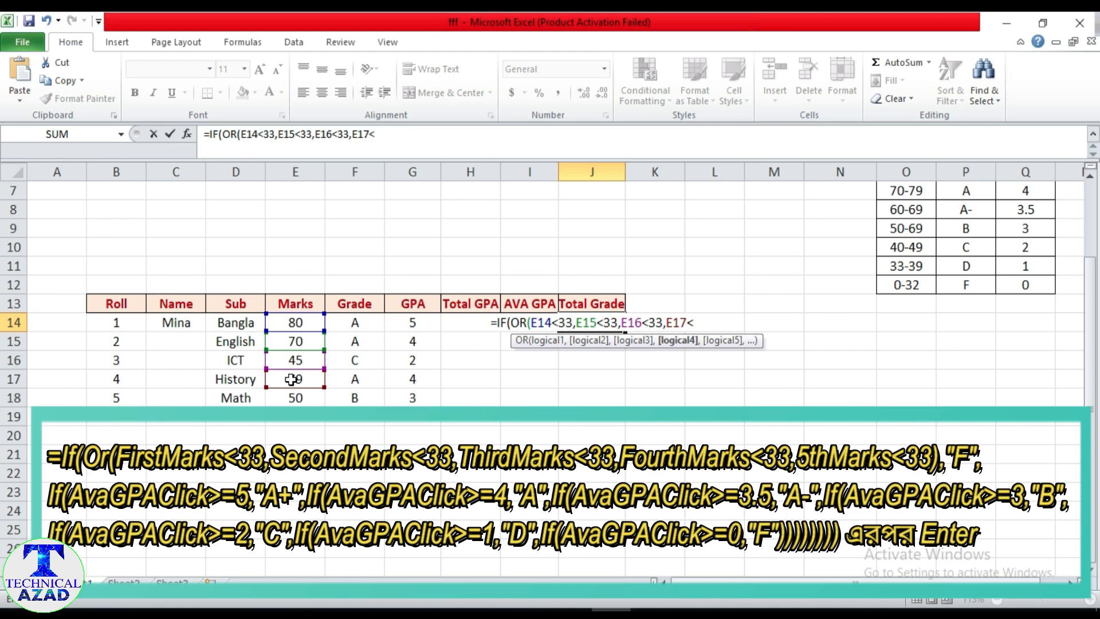
type("33")
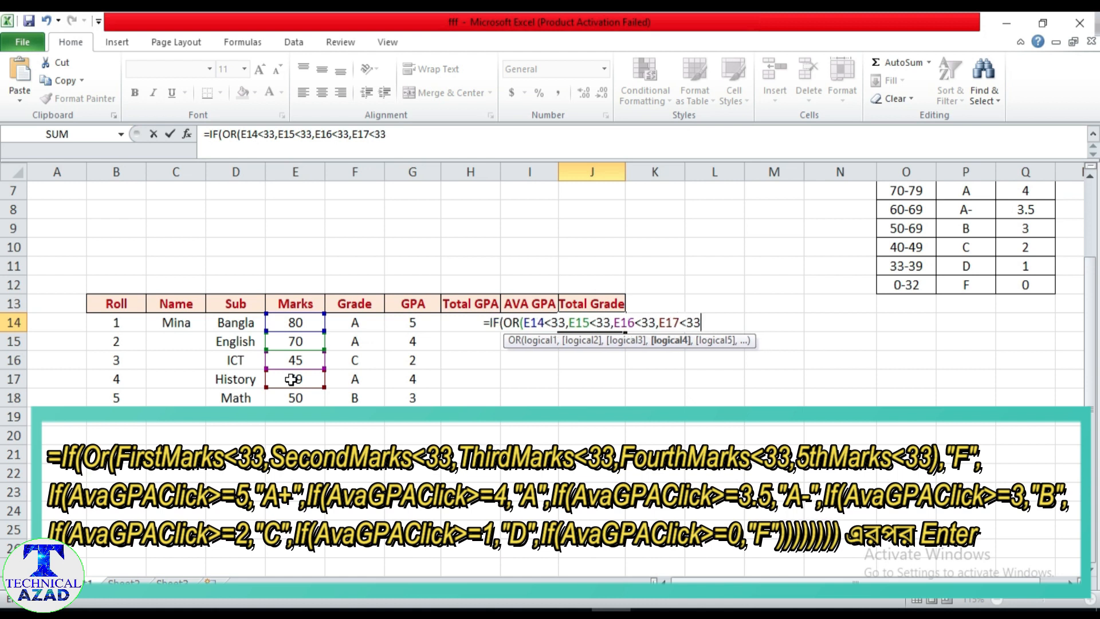
type(",")
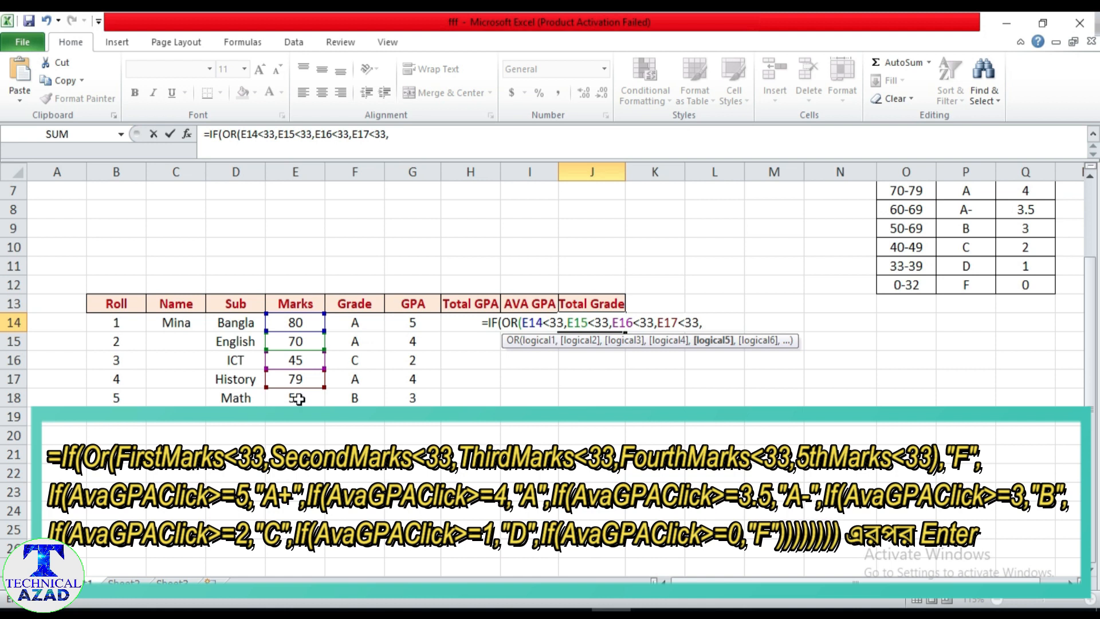
left_click(299, 398)
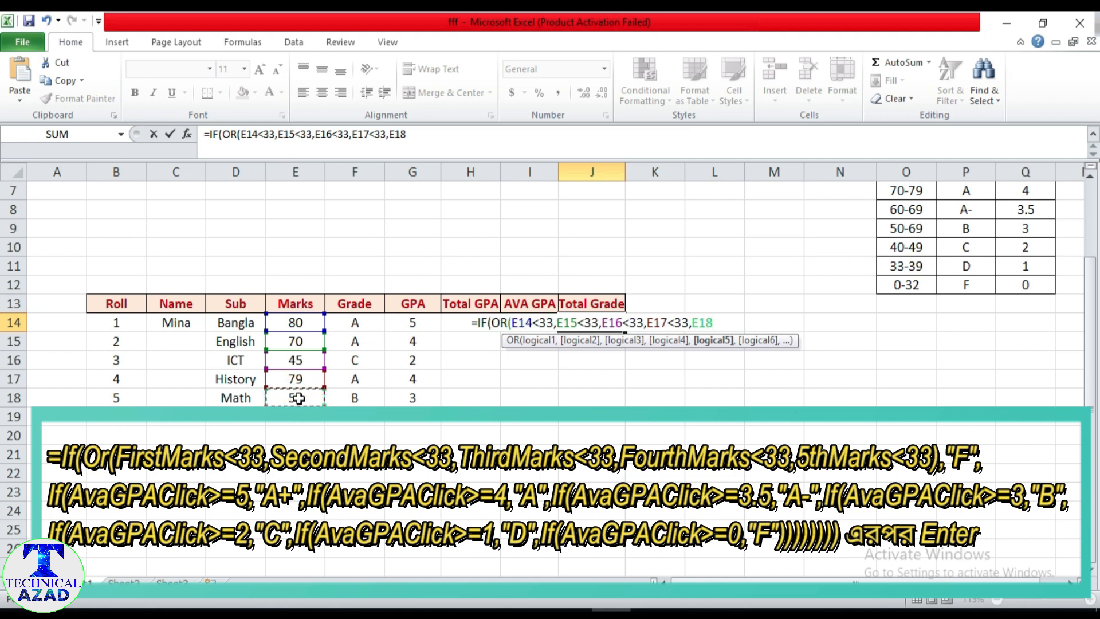
type("<33")
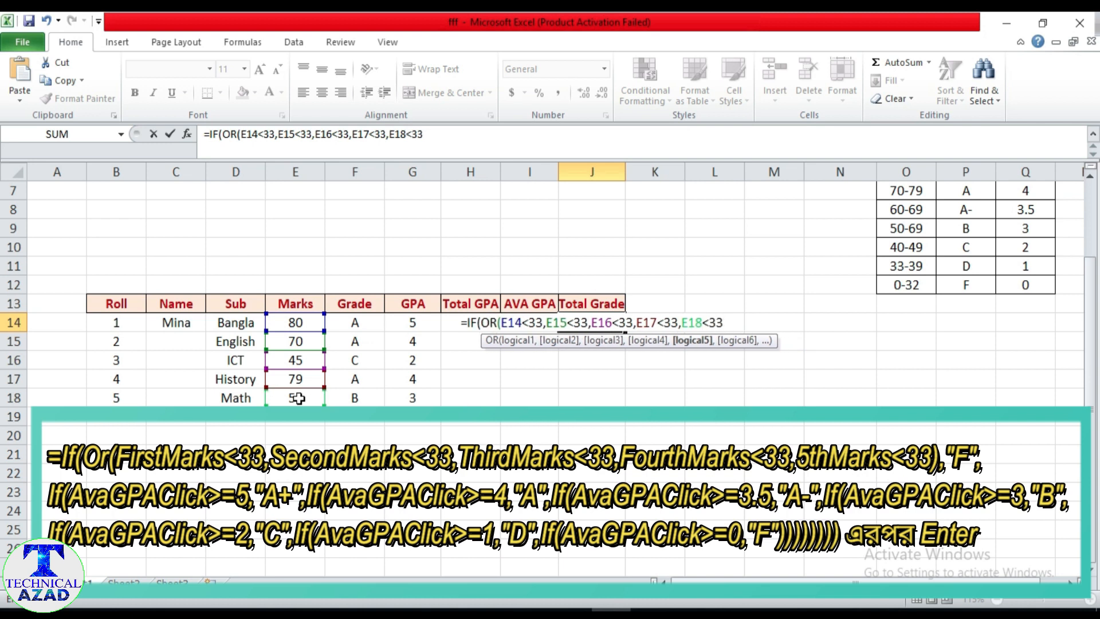
type("),")
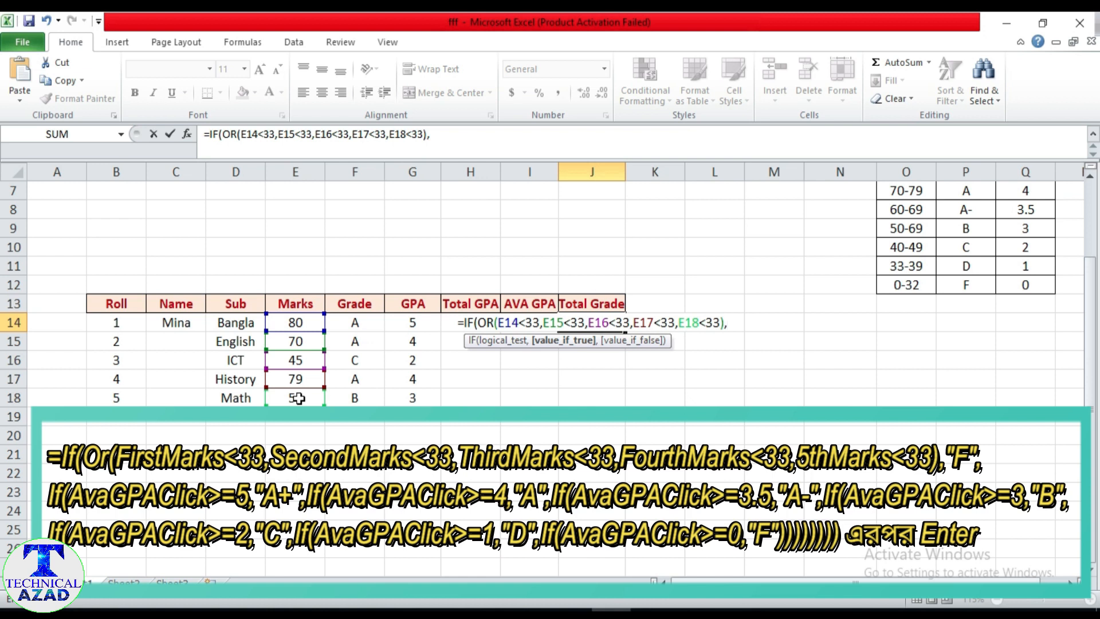
Enter "F" as the IF function's value when the OR test is true.
type("\"")
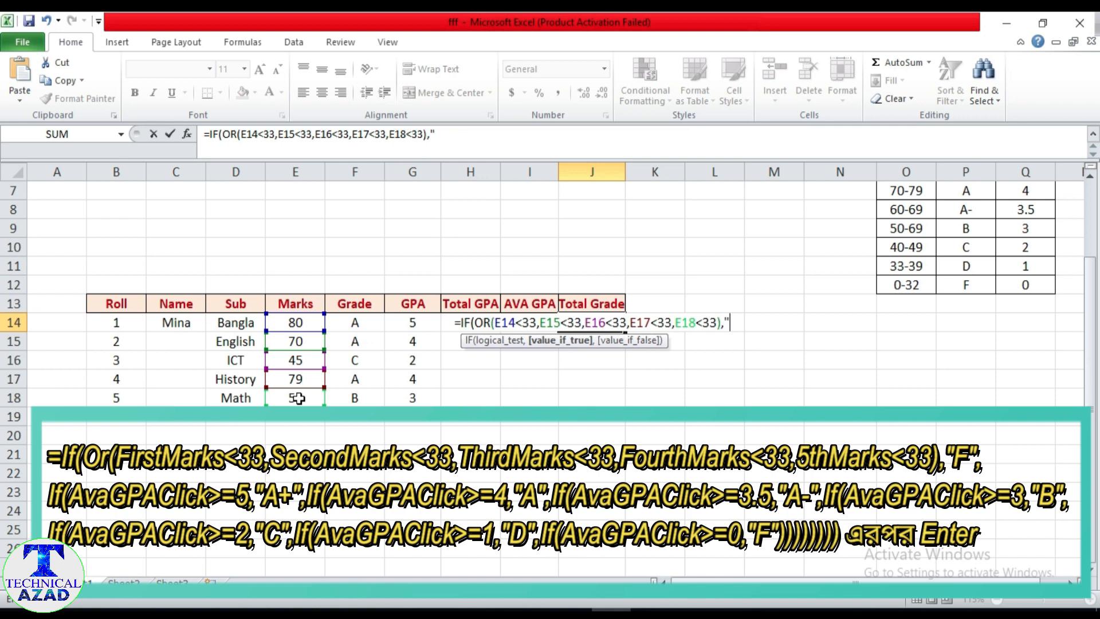
type("F")
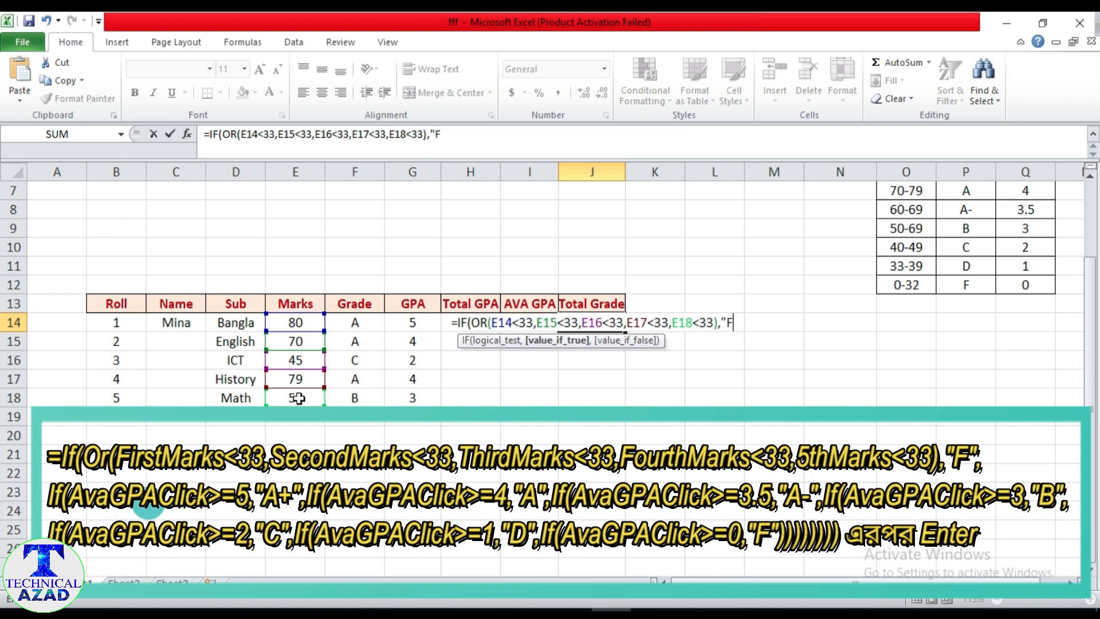
type("\"")
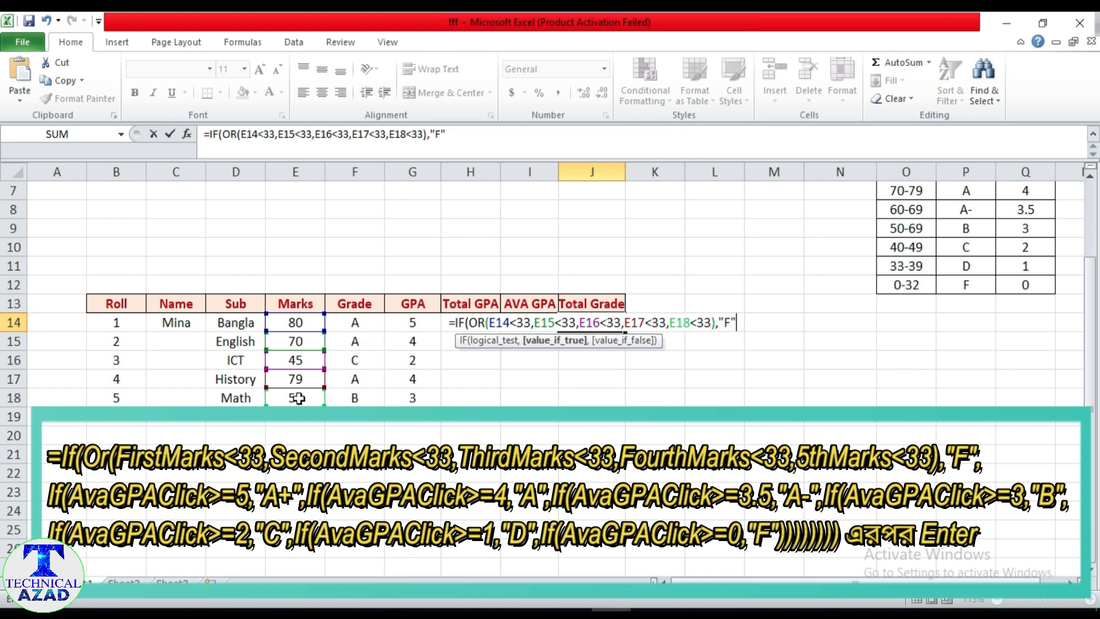
type(",")
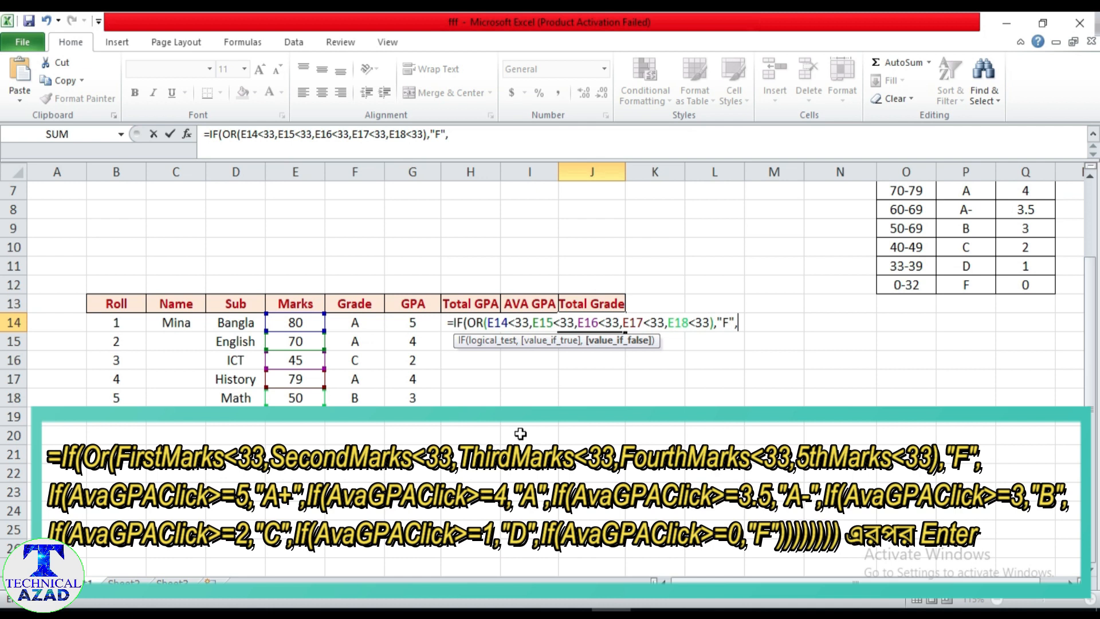
Nest a second IF as the value if false, testing whether the average GPA meets I14>=5.
type("IF")
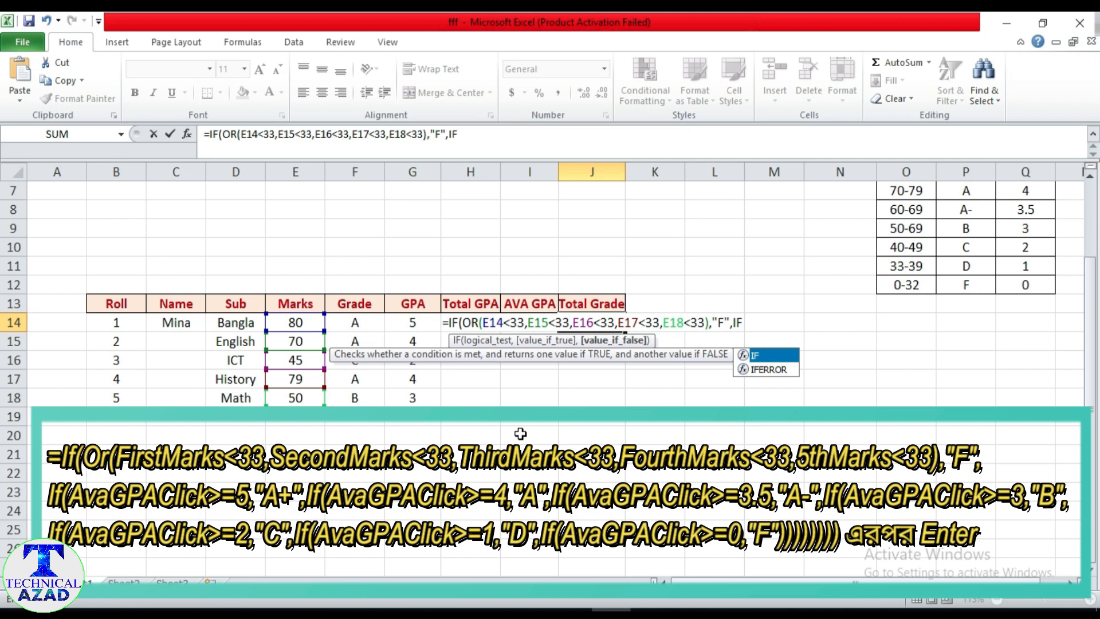
type("(")
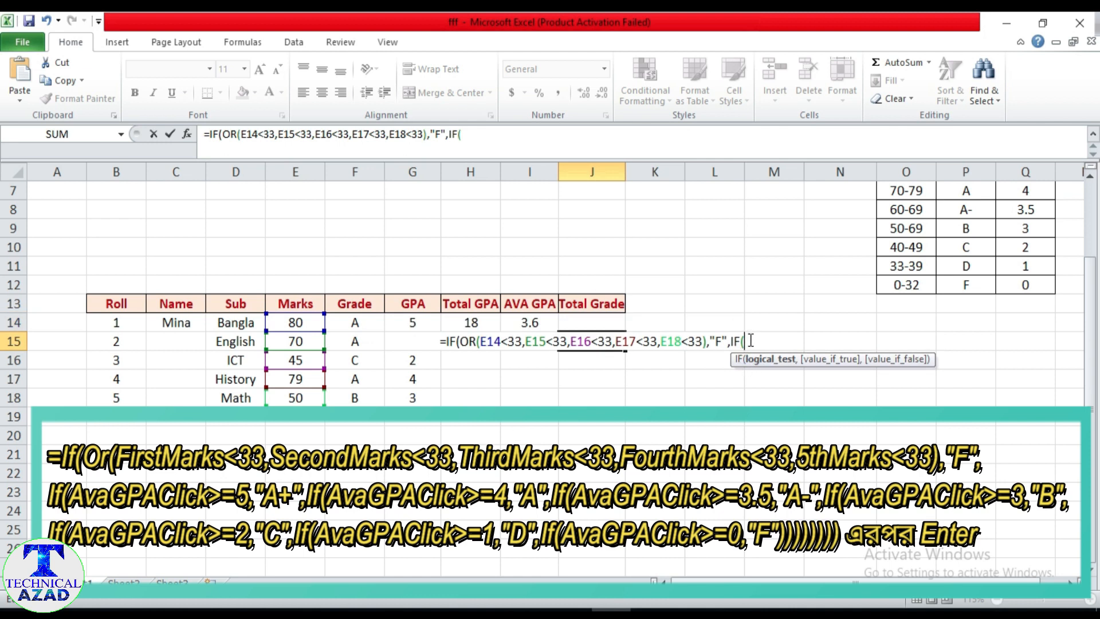
left_click(528, 324)
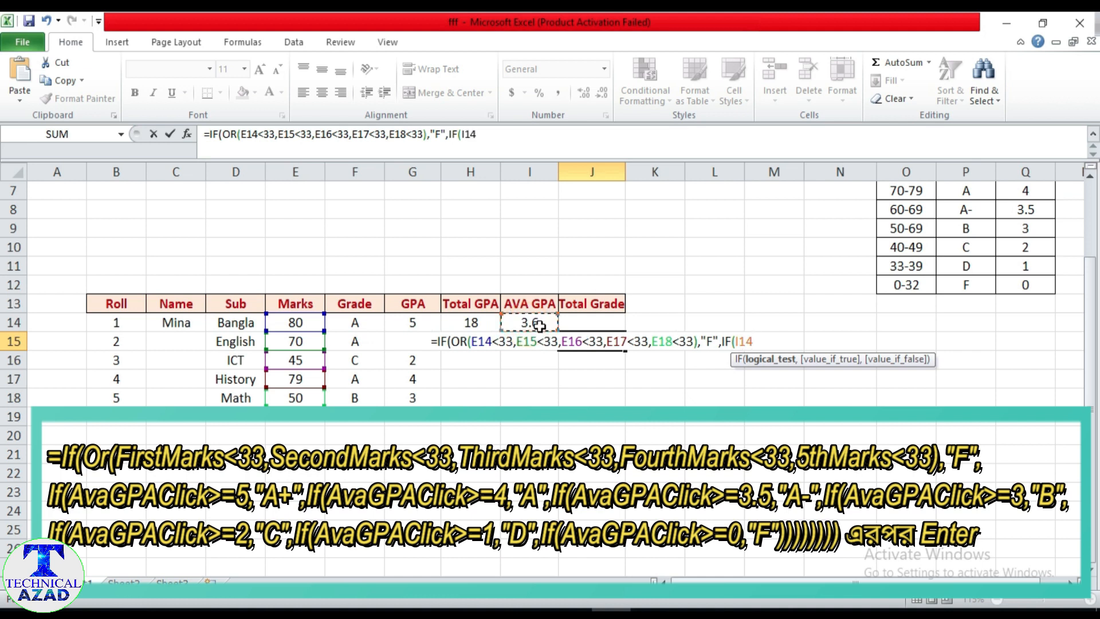
left_click(483, 137)
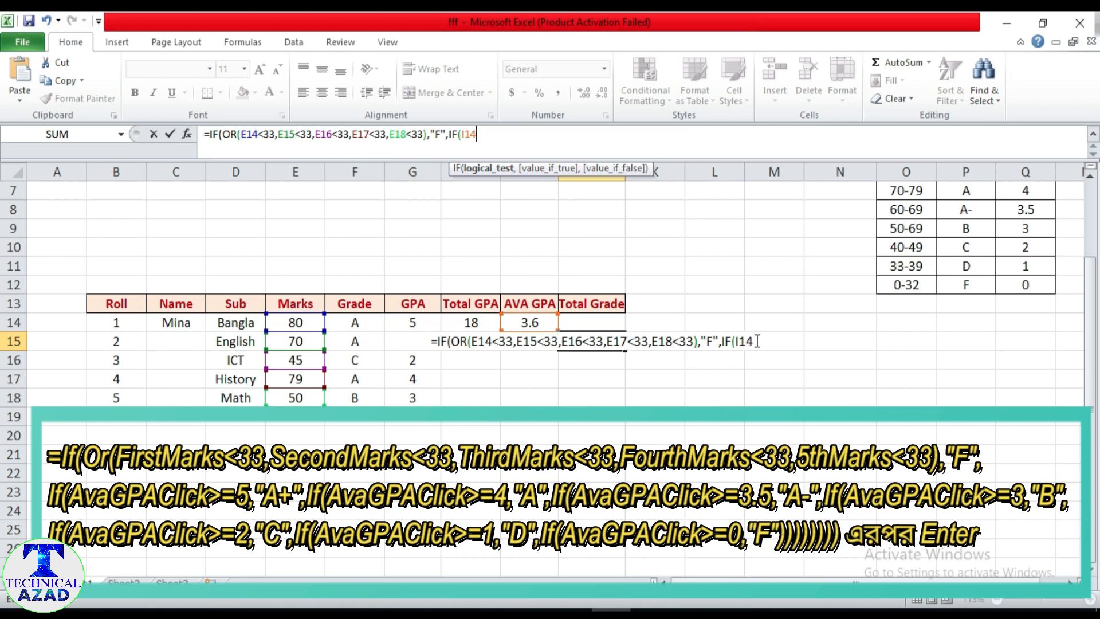
type(">")
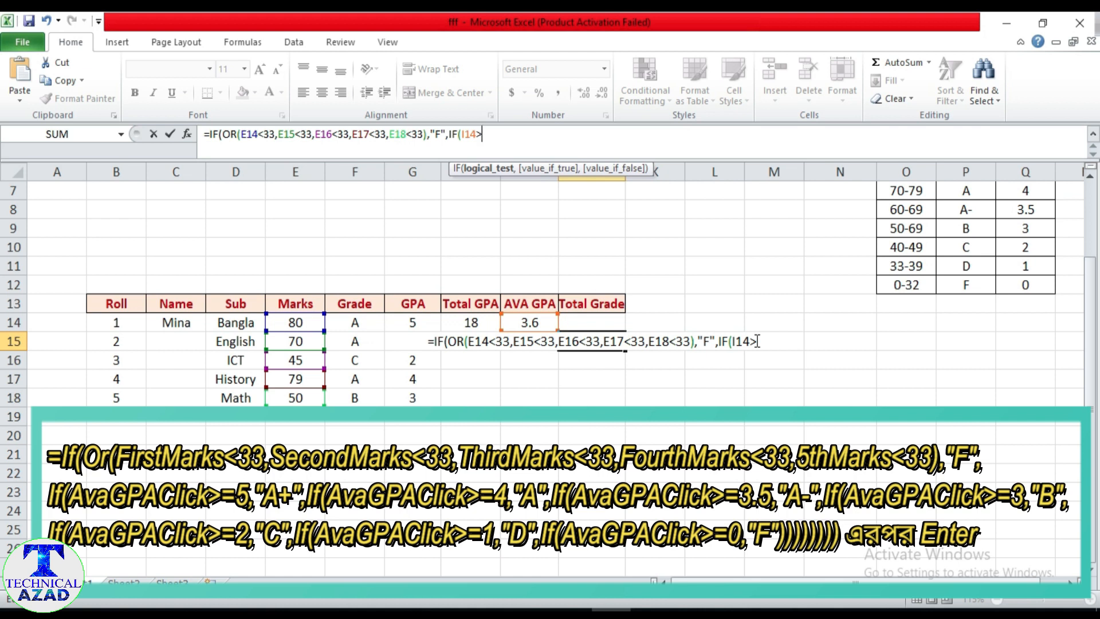
type("=")
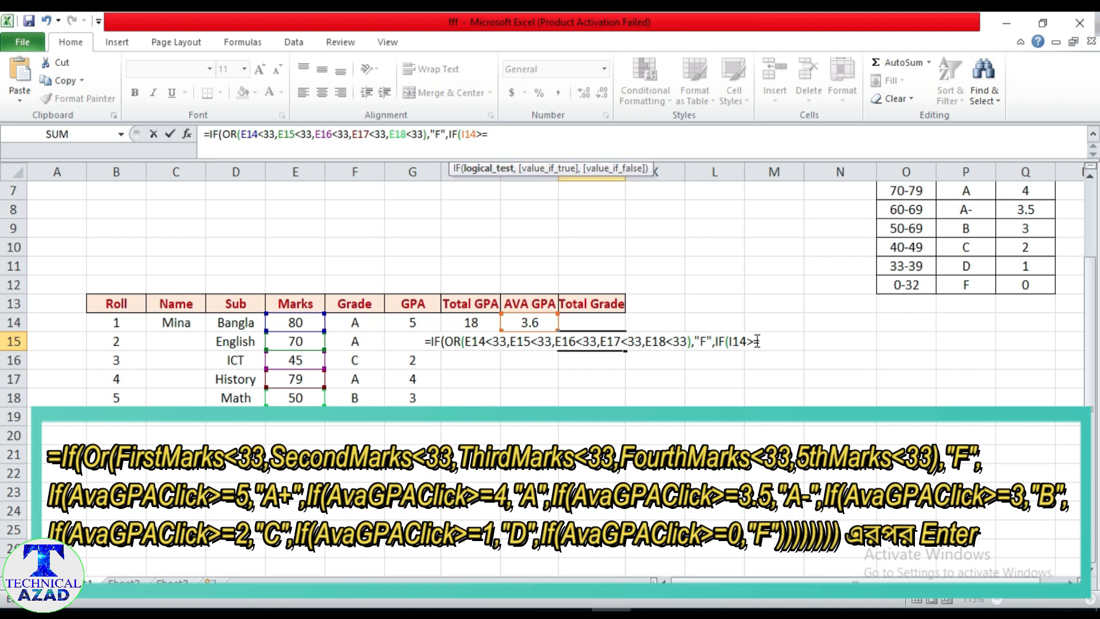
type("5")
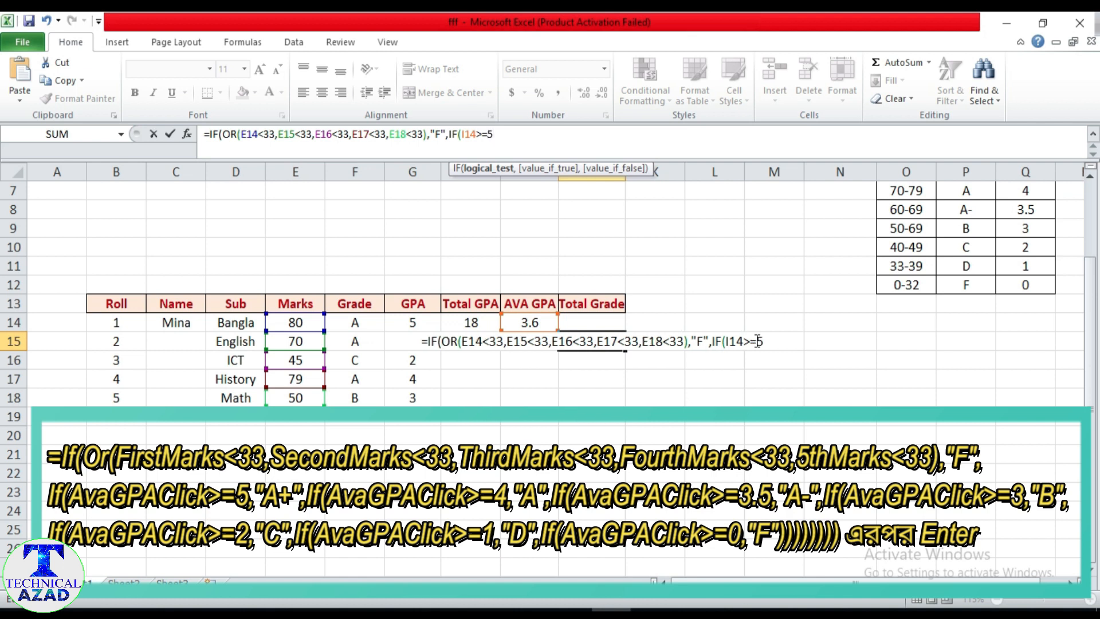
Enter "A+" as the nested IF's value if true, followed by a comma for the value if false.
type(",")
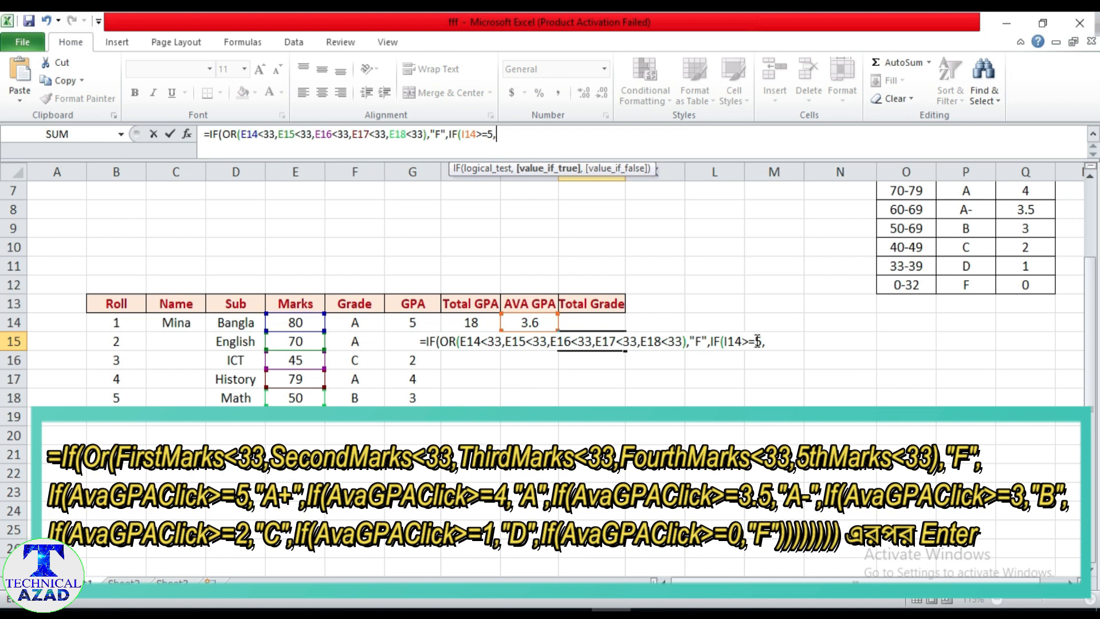
type("\"A")
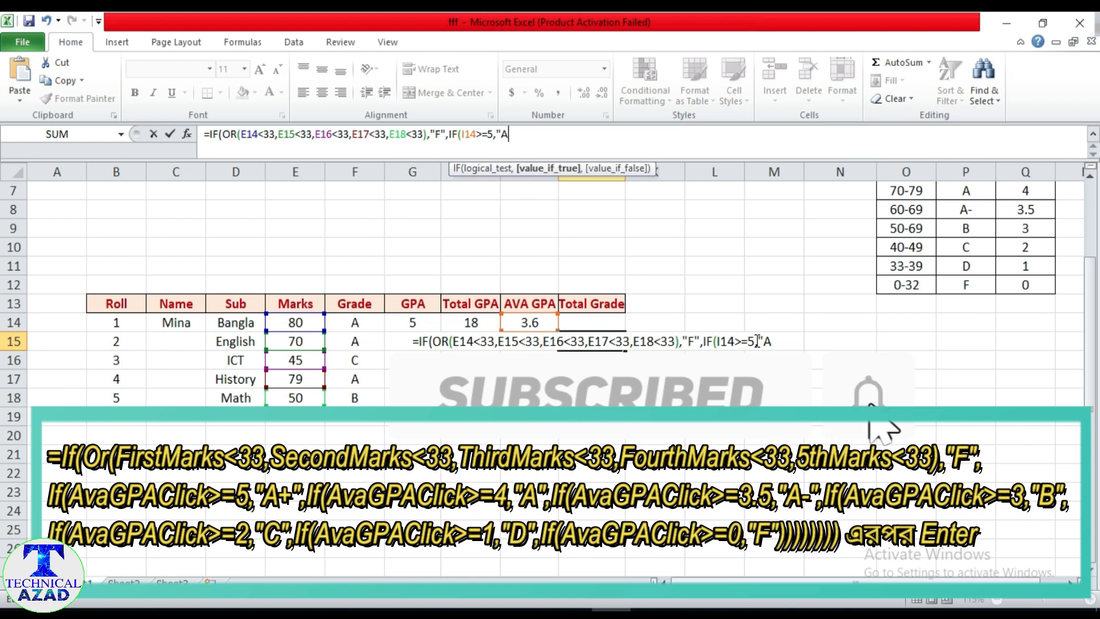
type("+")
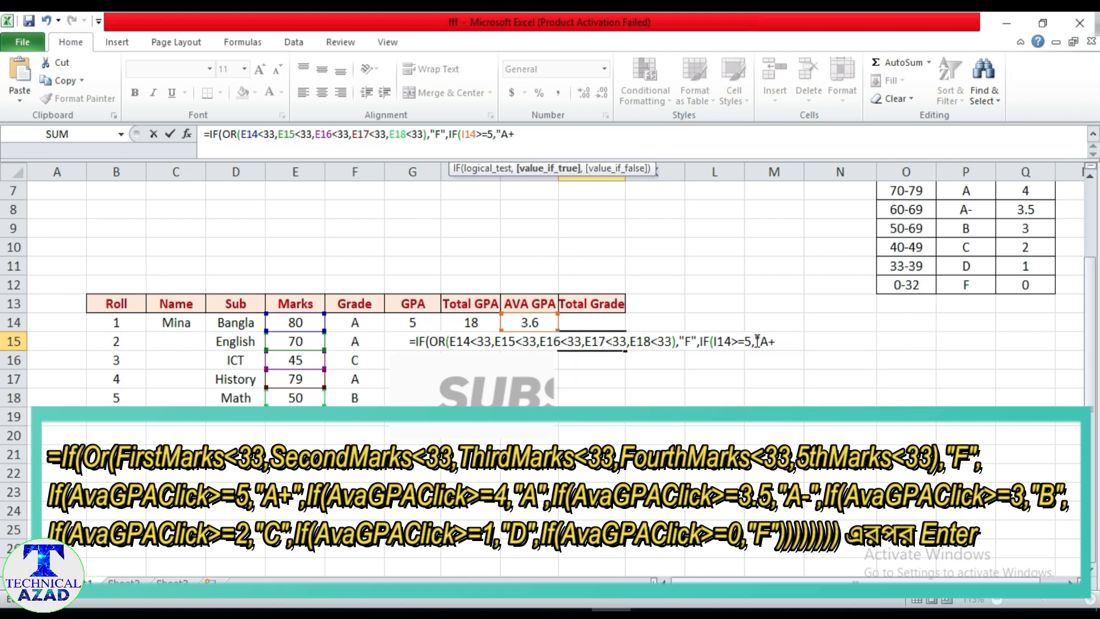
type("\"")
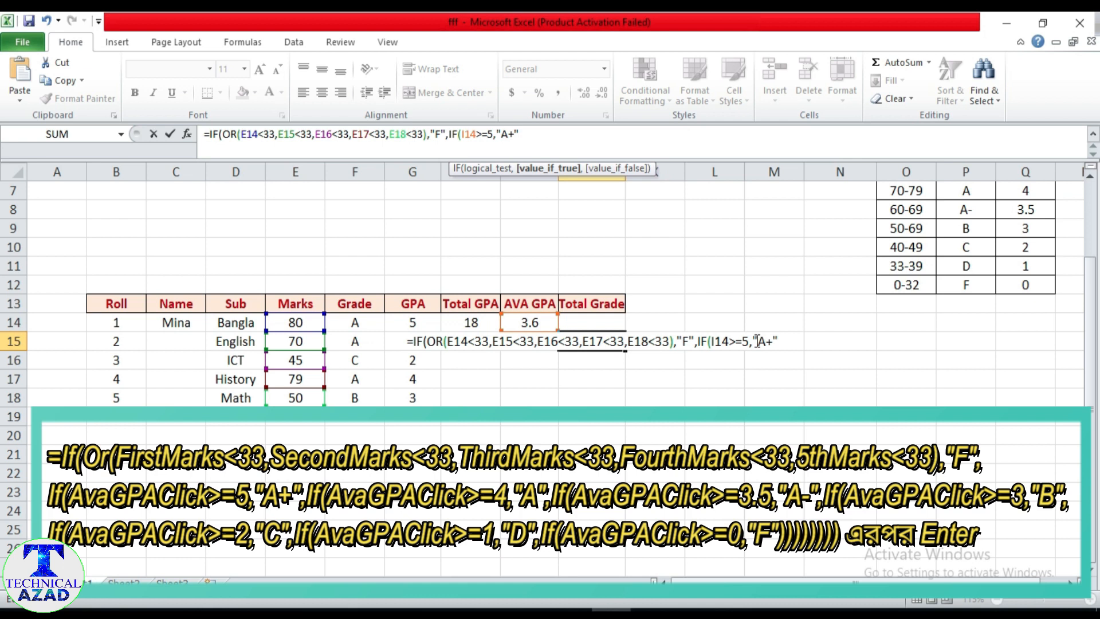
type(",")
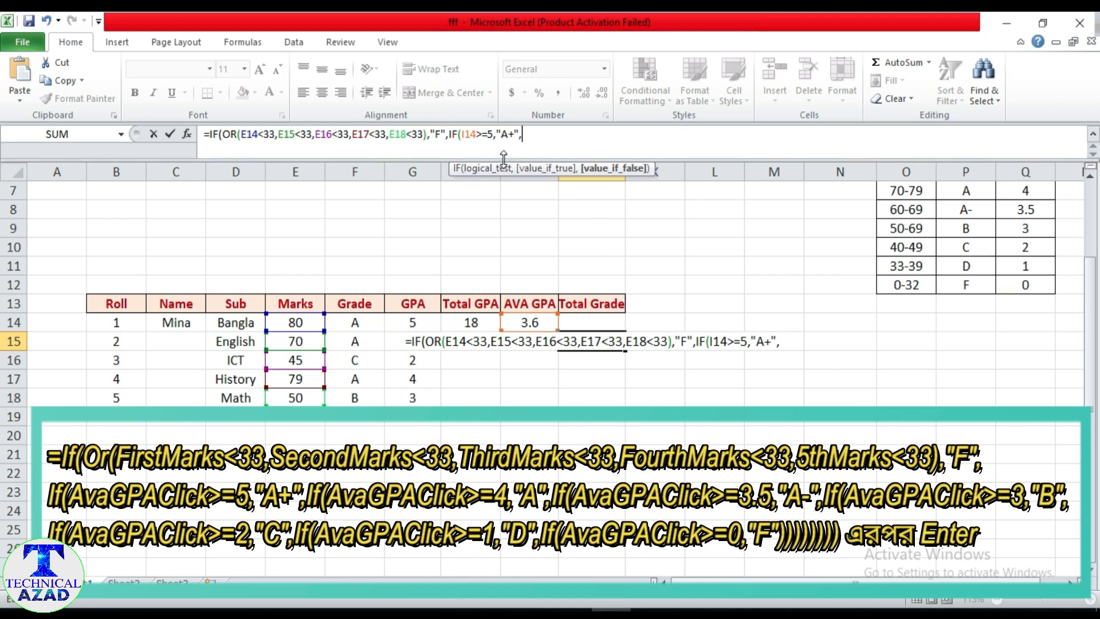
Copy the fragment IF(I14>=5,"A+", within the formula and paste it at the formula's end.
left_click_drag(523, 133, 455, 145)
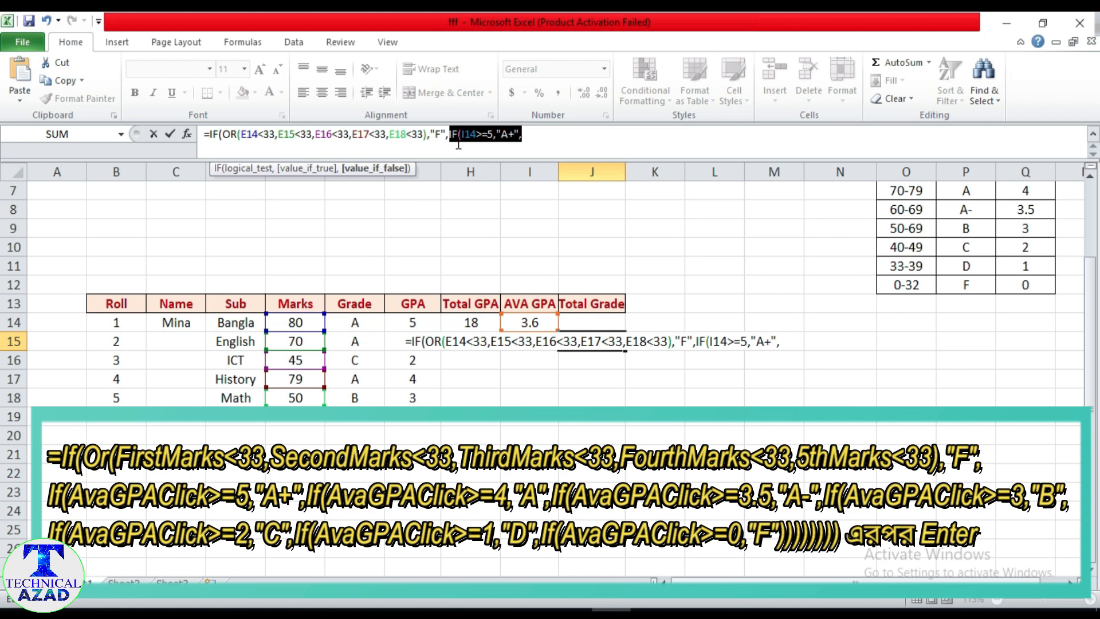
right_click(463, 139)
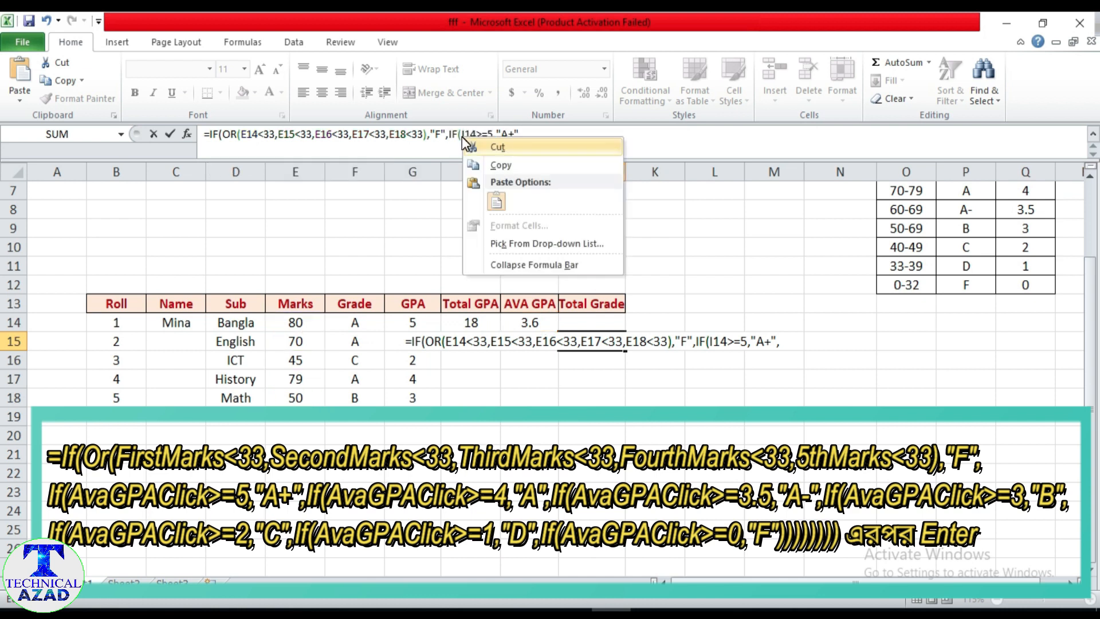
left_click(496, 163)
left_click(536, 138)
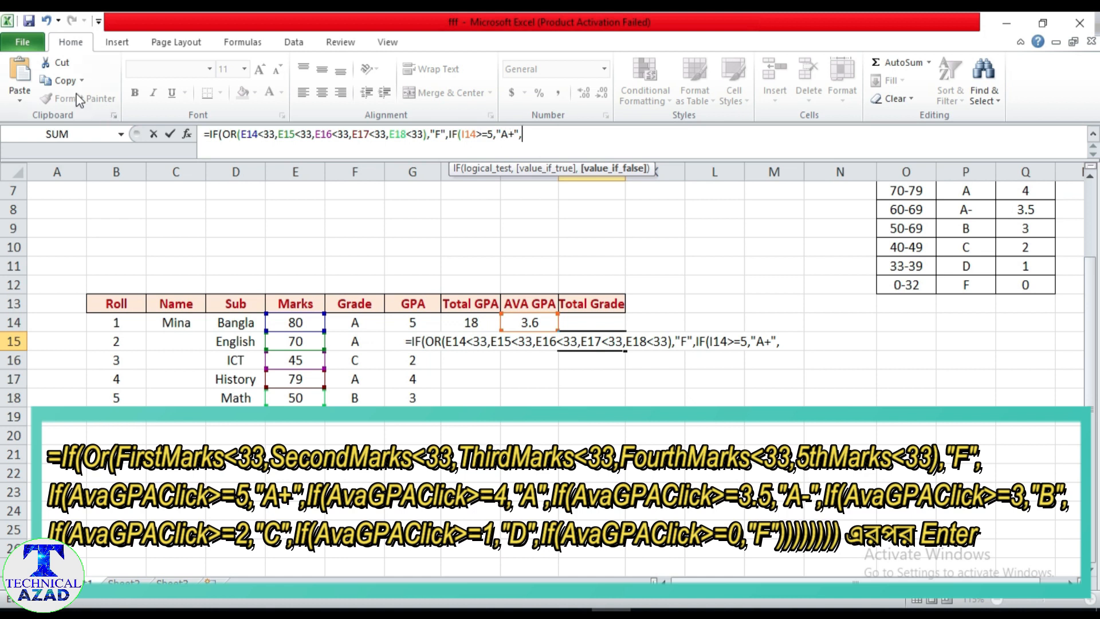
left_click(23, 69)
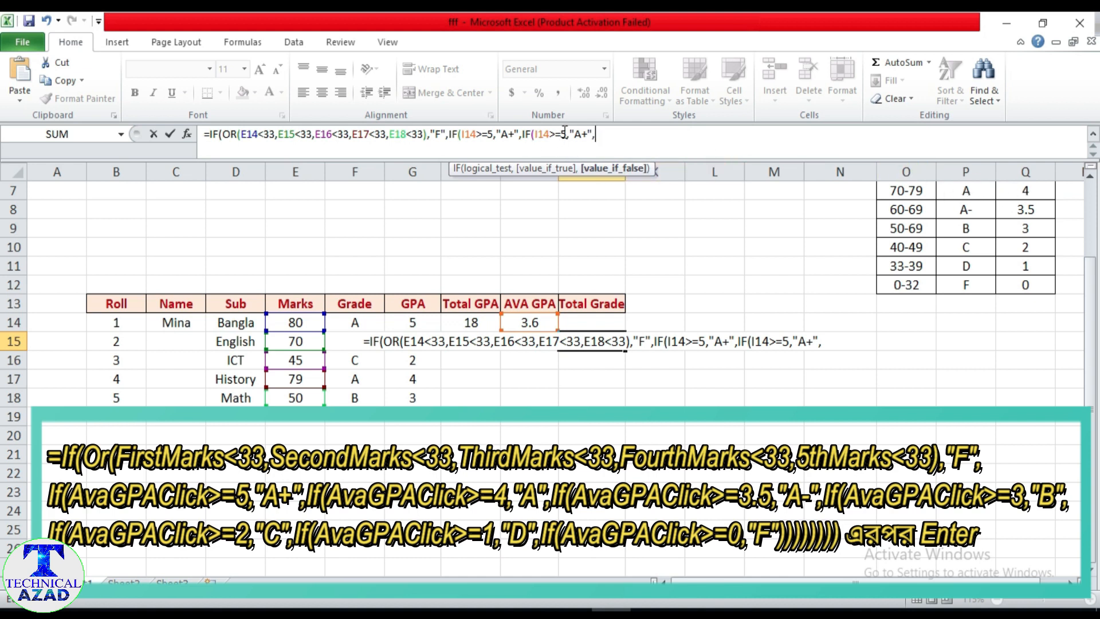
Change the pasted IF fragment to test I14>=4 and return "A".
double_click(563, 133)
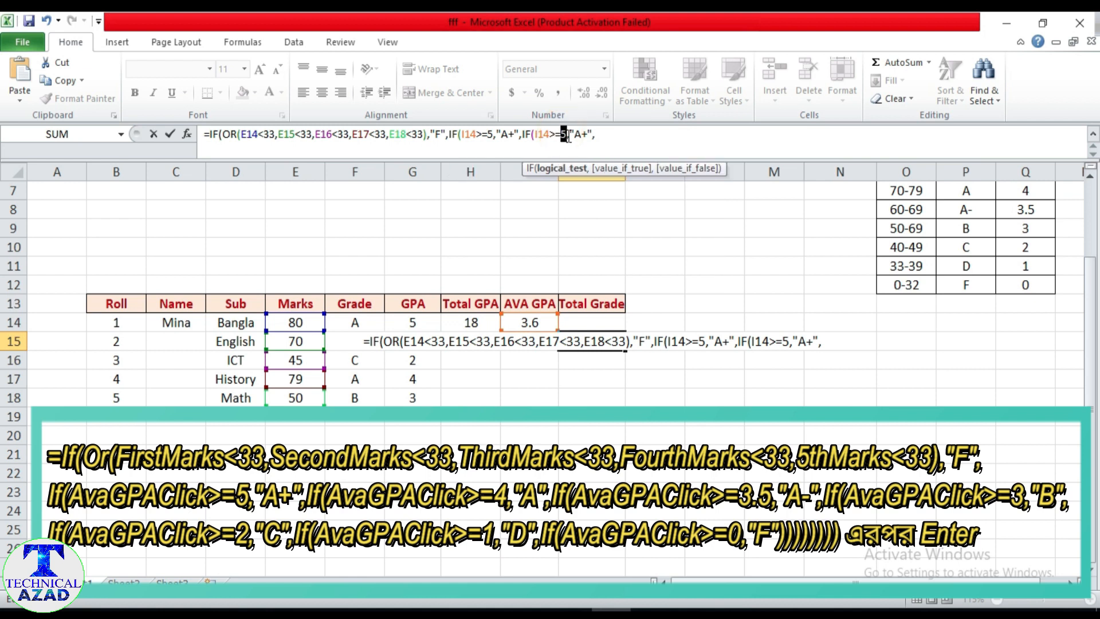
type("4")
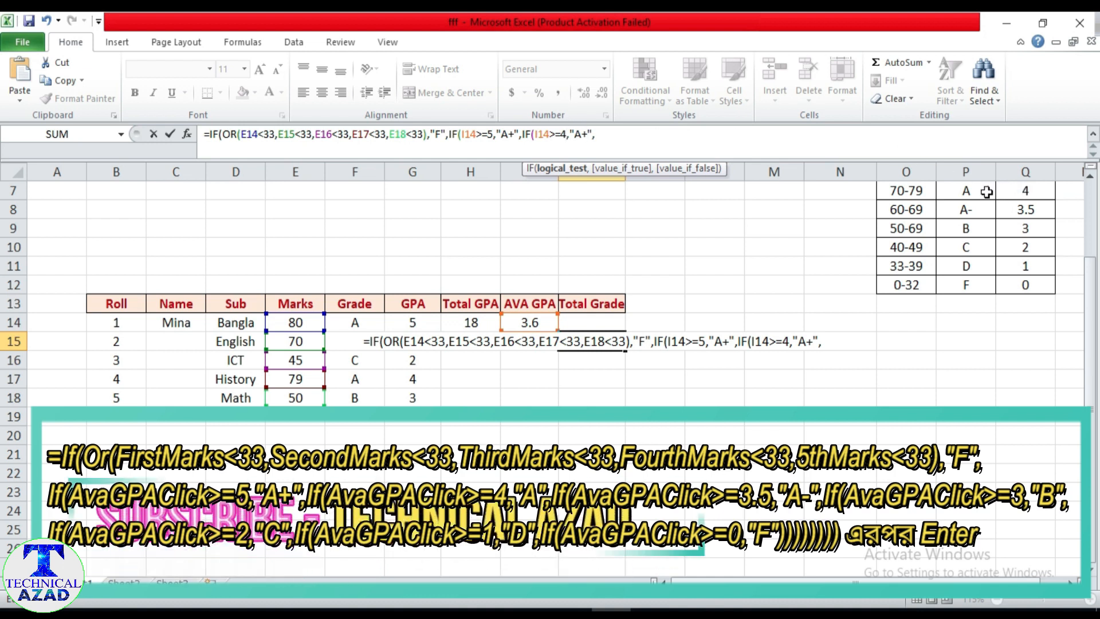
left_click(582, 134)
key("Delete")
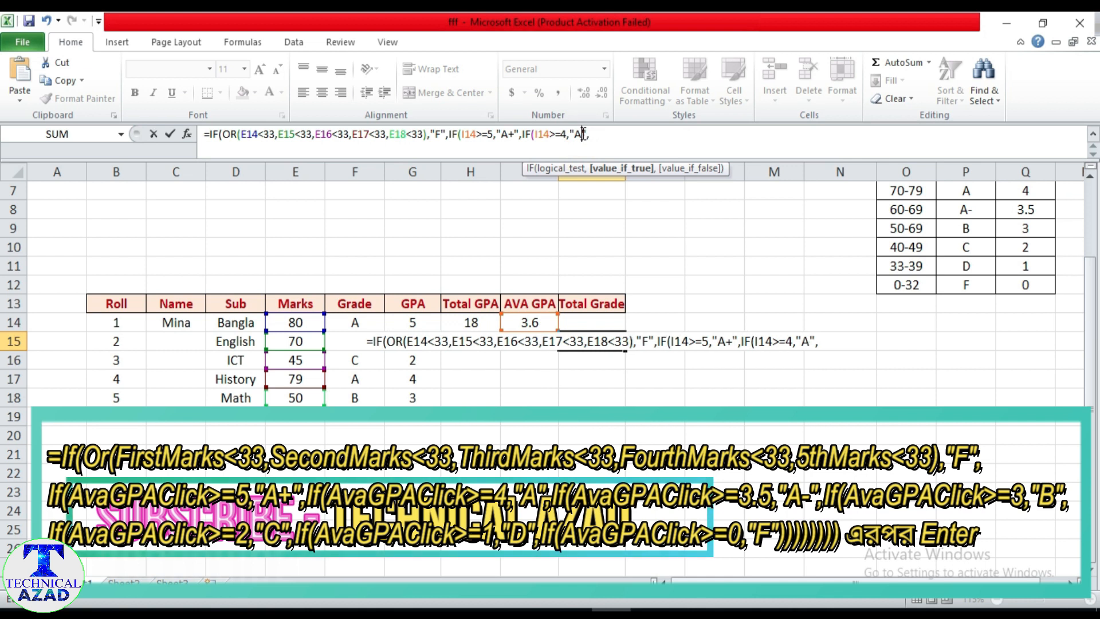
Paste another copy of the IF fragment at the formula's end and change it to I14>=3.5 with grade "A-".
left_click(603, 135)
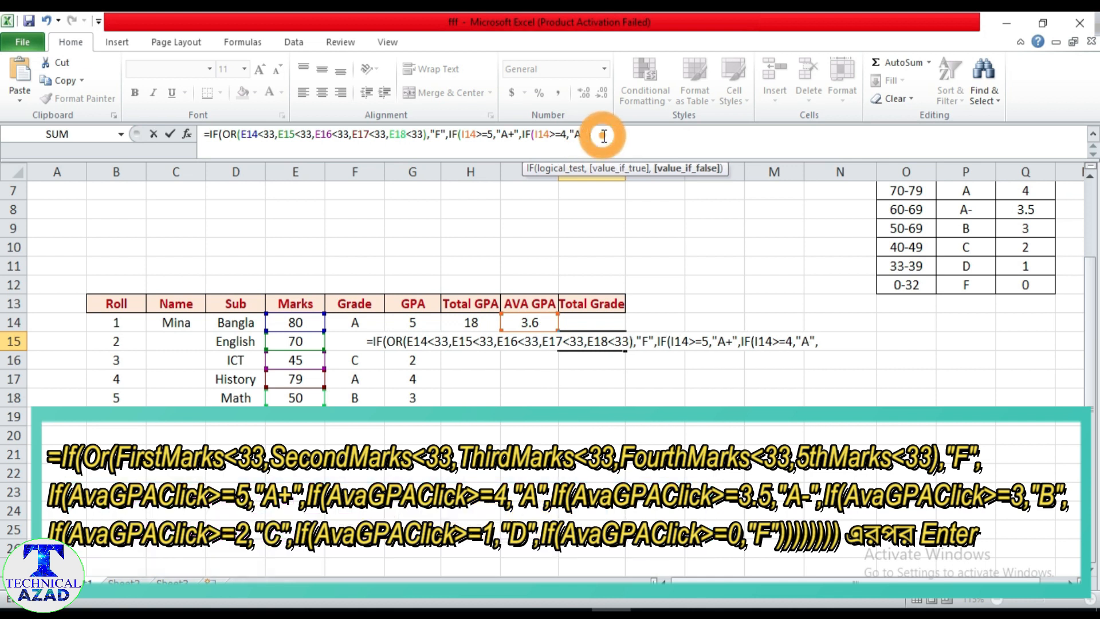
left_click(21, 71)
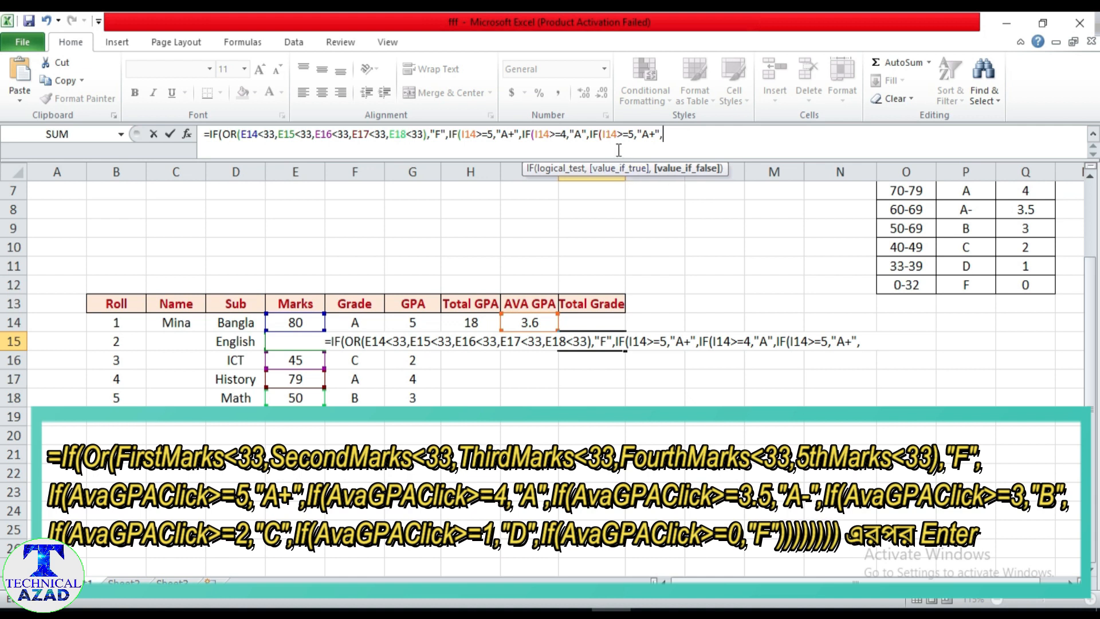
left_click(629, 135)
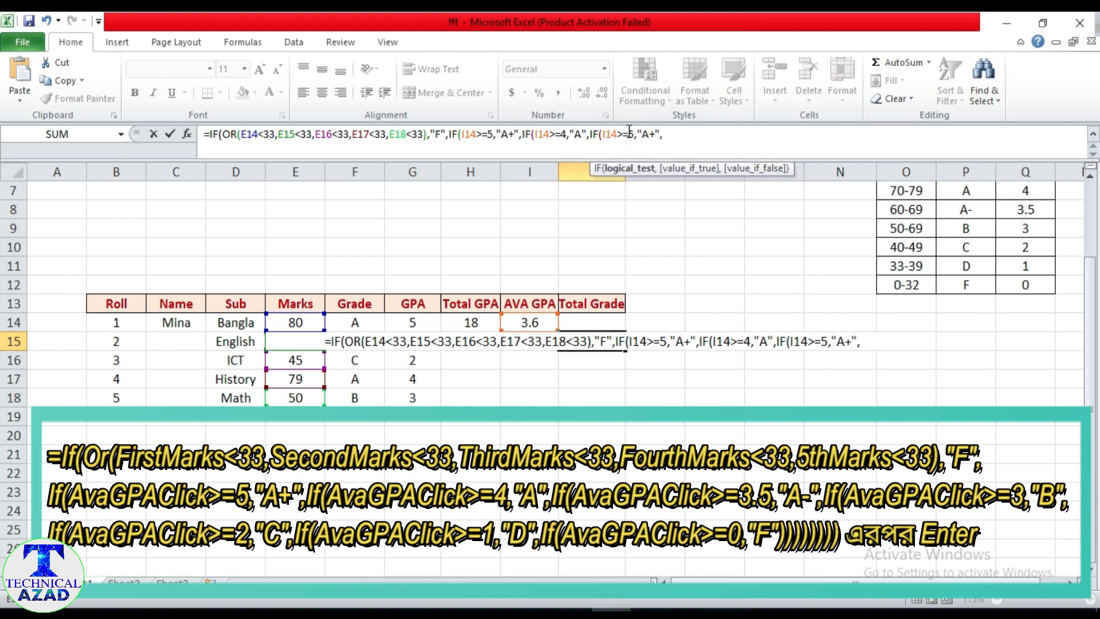
type("3.")
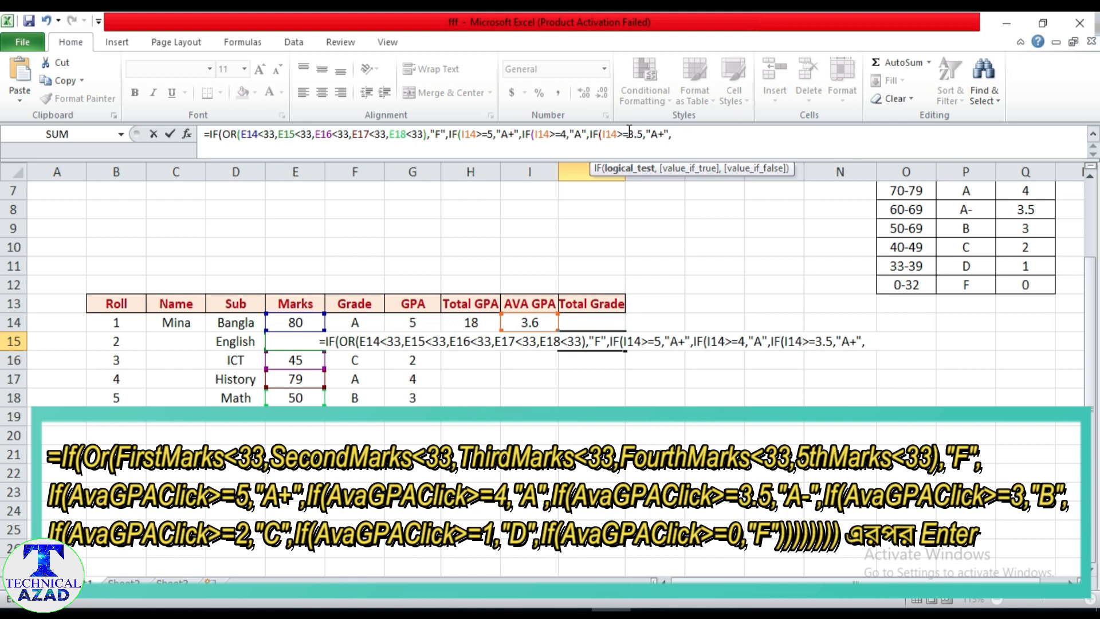
left_click(658, 135)
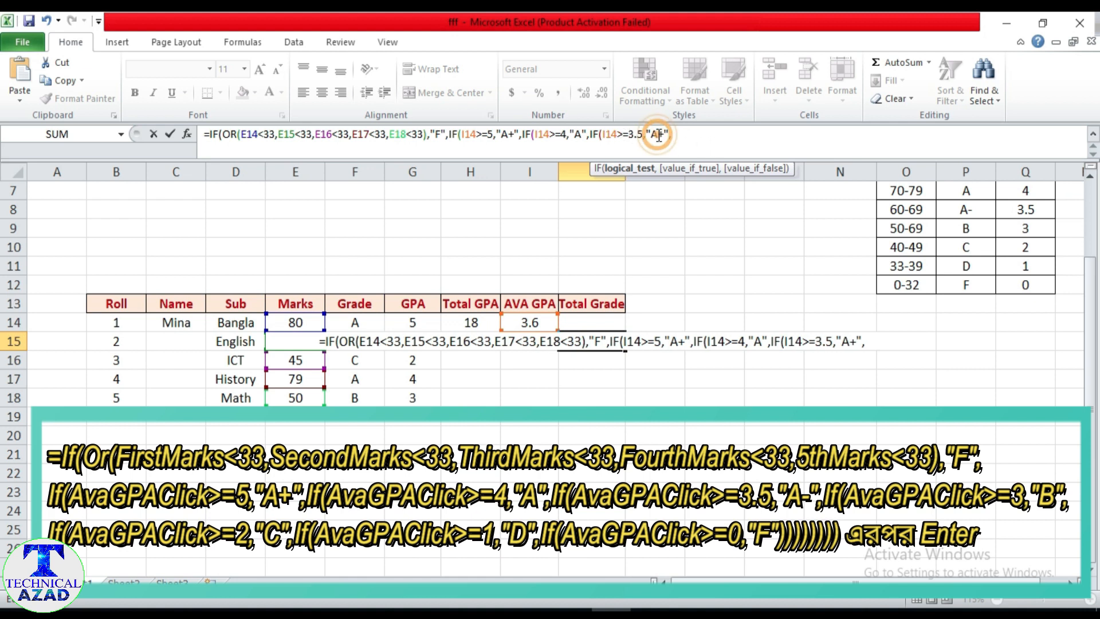
key("Delete")
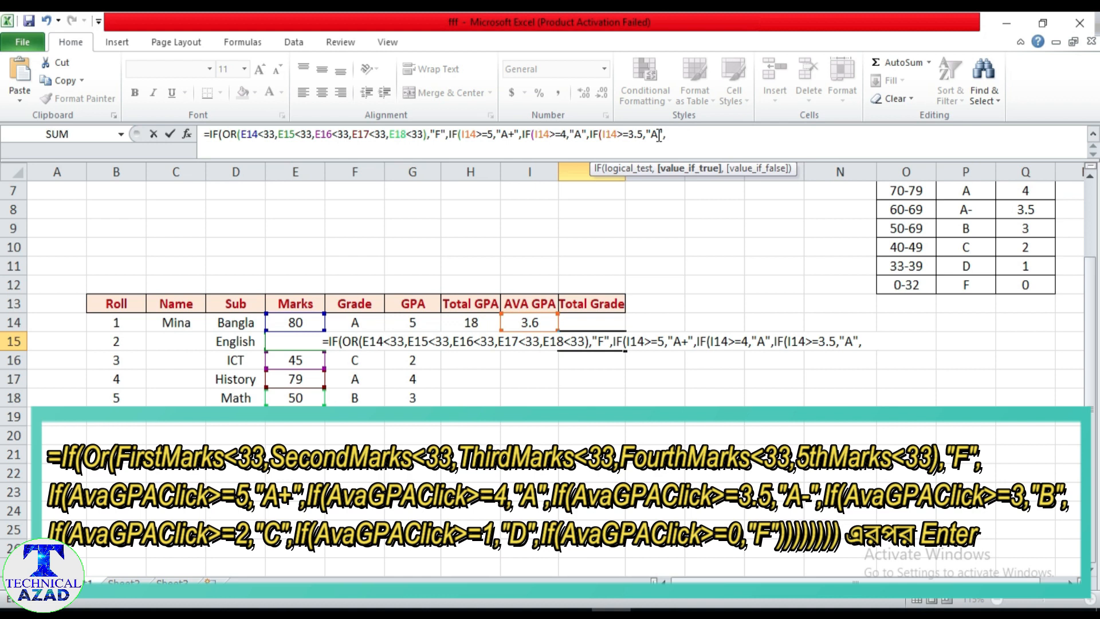
type("-")
Append a further copy of the IF fragment to the formula, setting its condition to I14>=3 and its grade to "B".
left_click(688, 135)
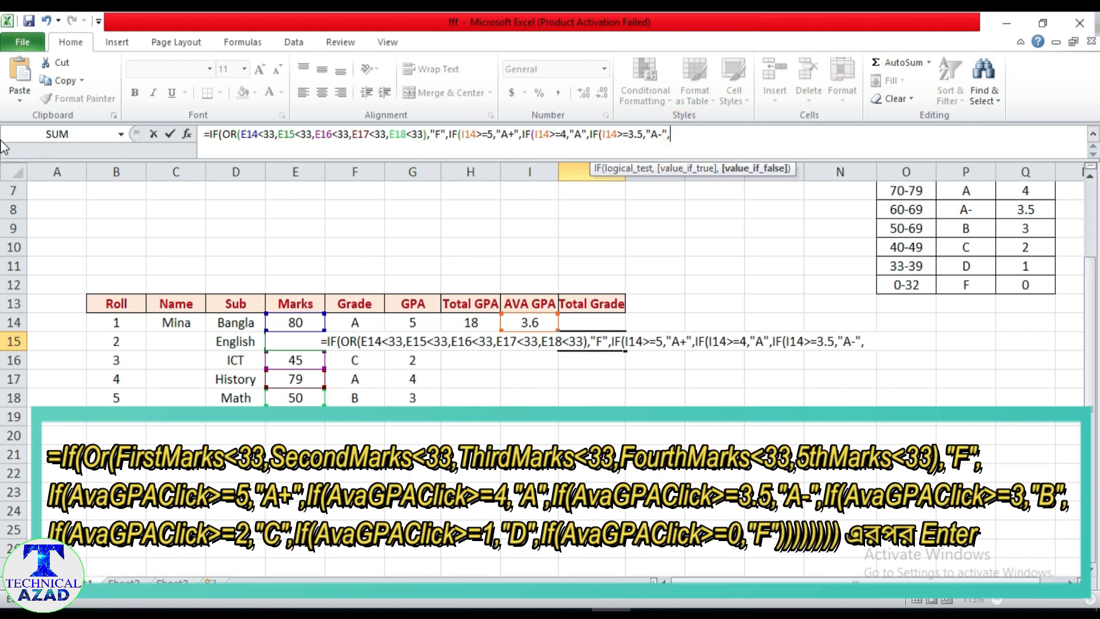
left_click(19, 71)
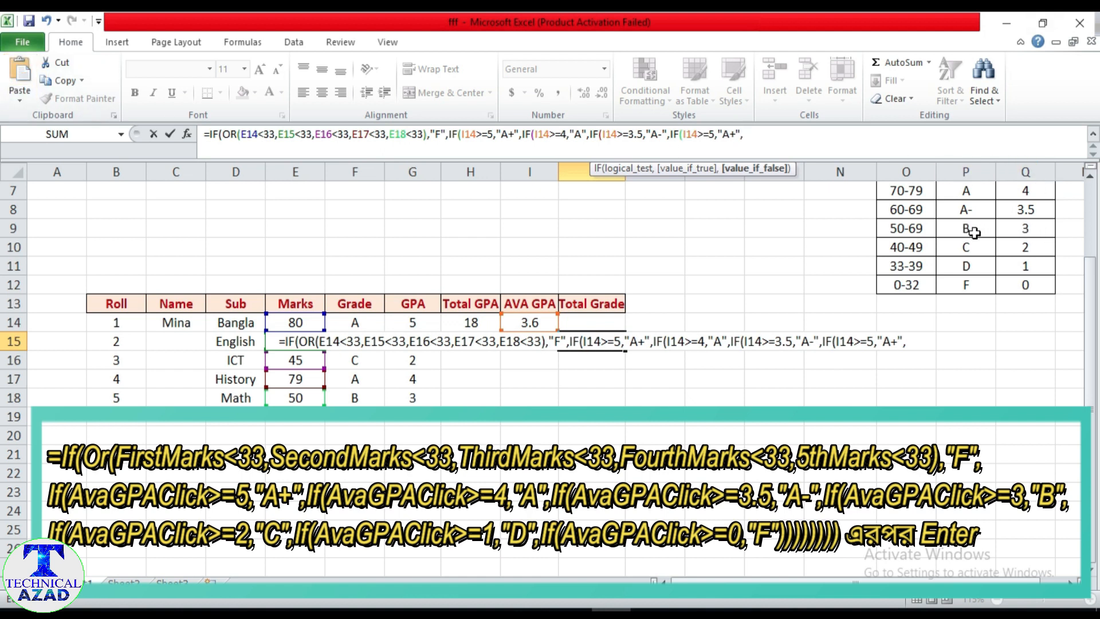
left_click(710, 135)
key("BackSpace")
type("3")
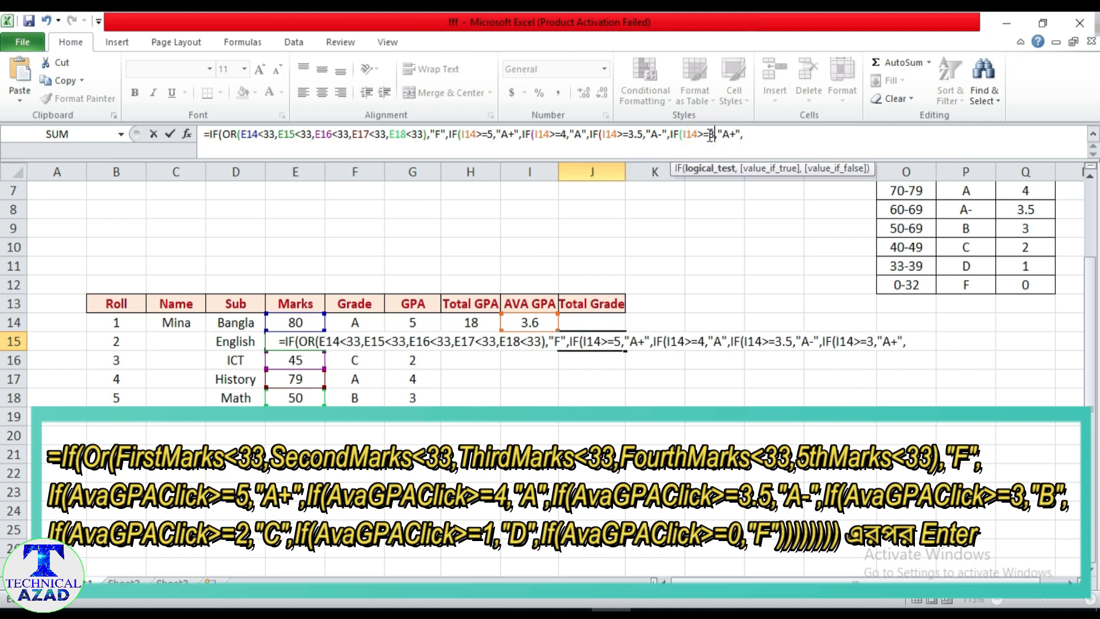
left_click_drag(723, 135, 736, 136)
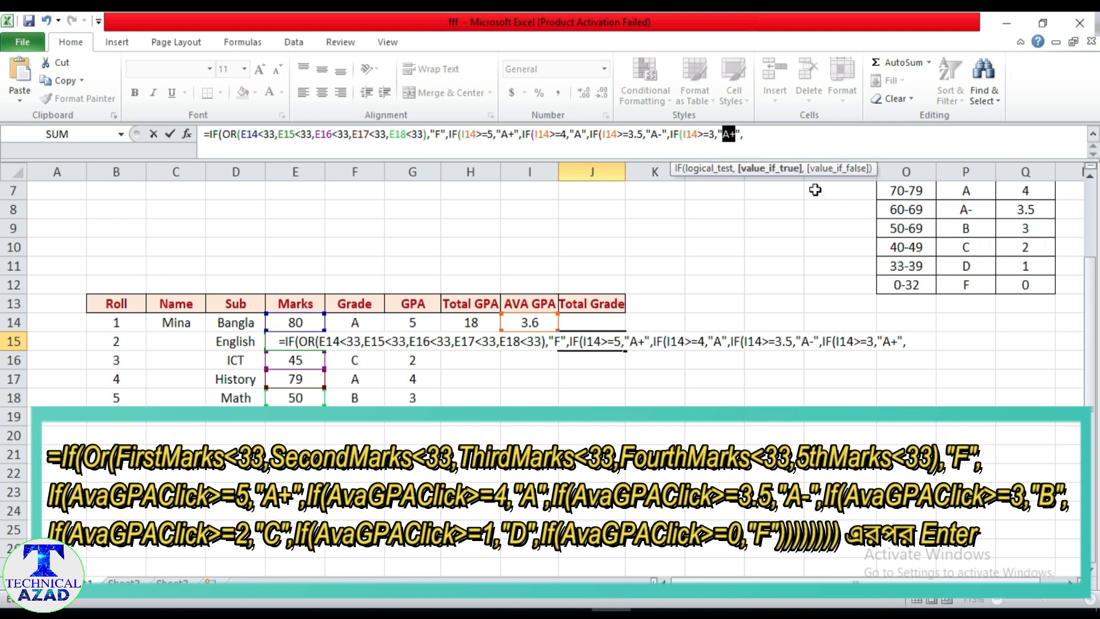
type("B")
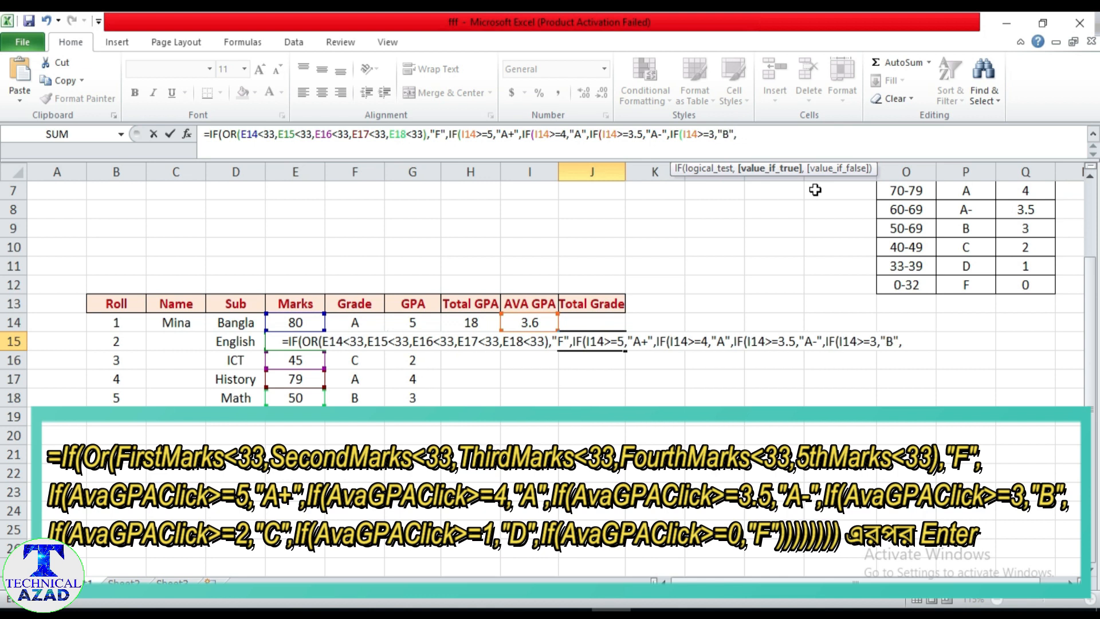
Append another copy of the IF fragment to the formula, testing I14>=2 and returning "C".
left_click(757, 135)
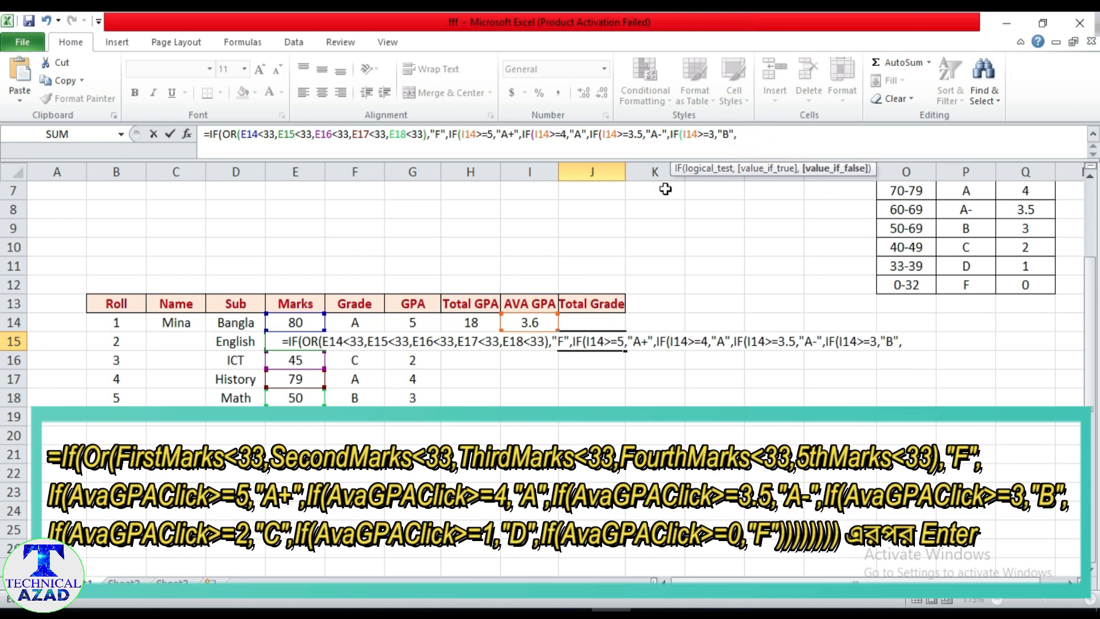
left_click(22, 72)
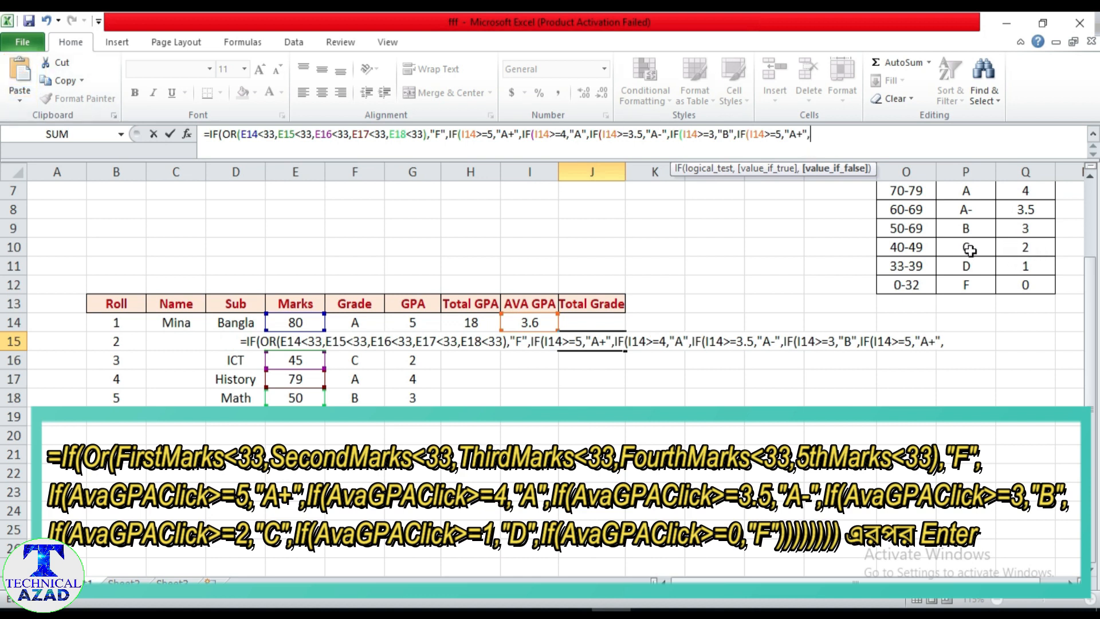
left_click(777, 134)
key("Delete")
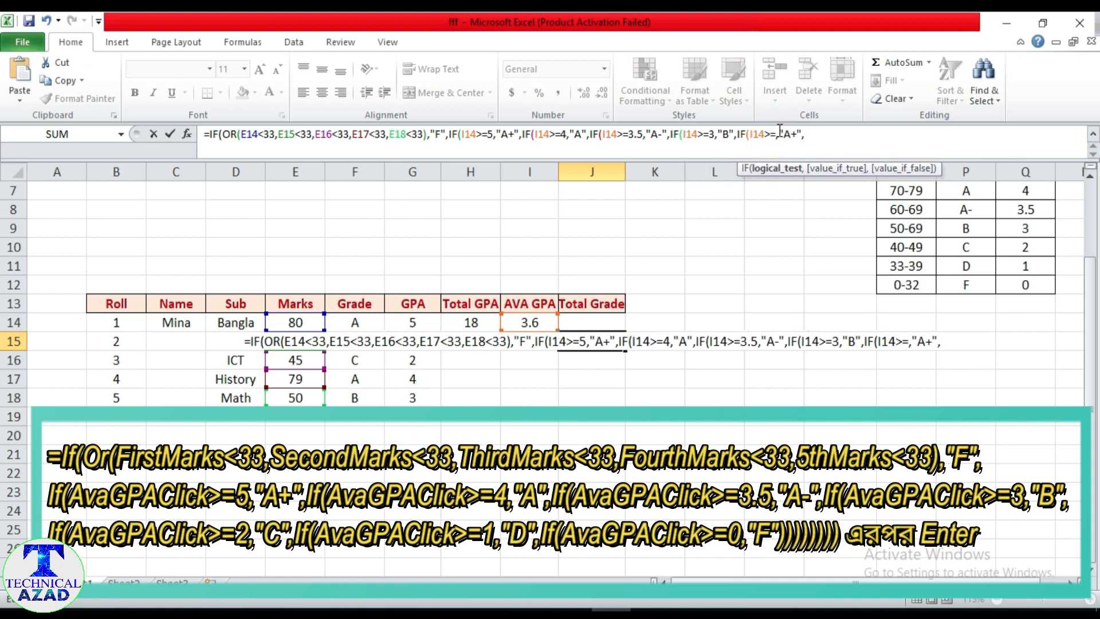
type("2")
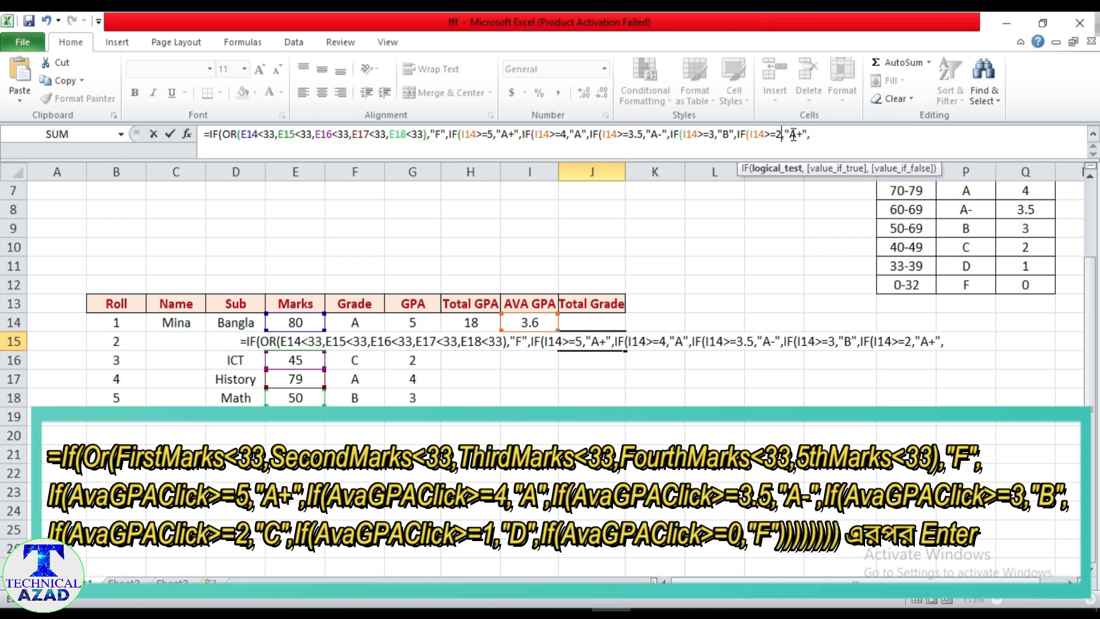
left_click_drag(790, 134, 802, 135)
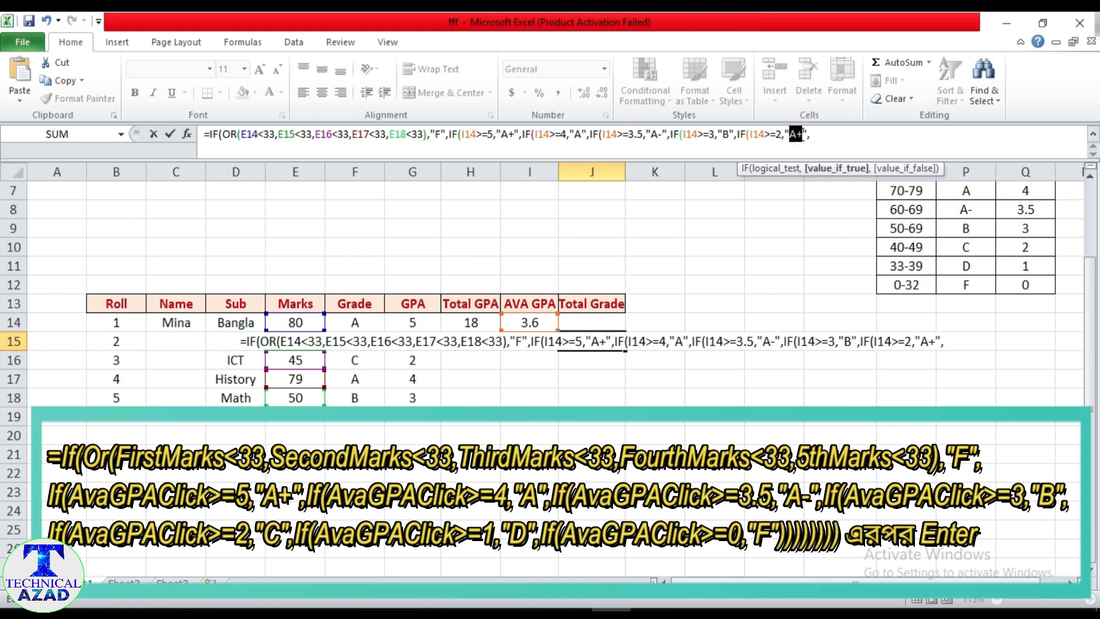
type("C")
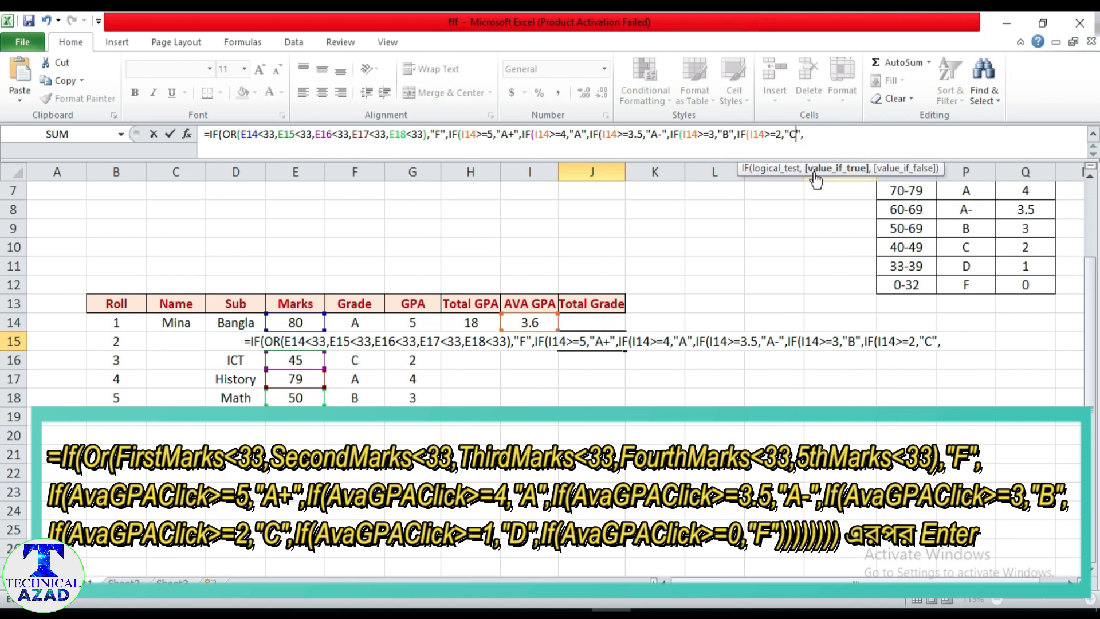
Add a further copied IF fragment at the formula's end with condition I14>=1 and grade "D".
left_click(809, 136)
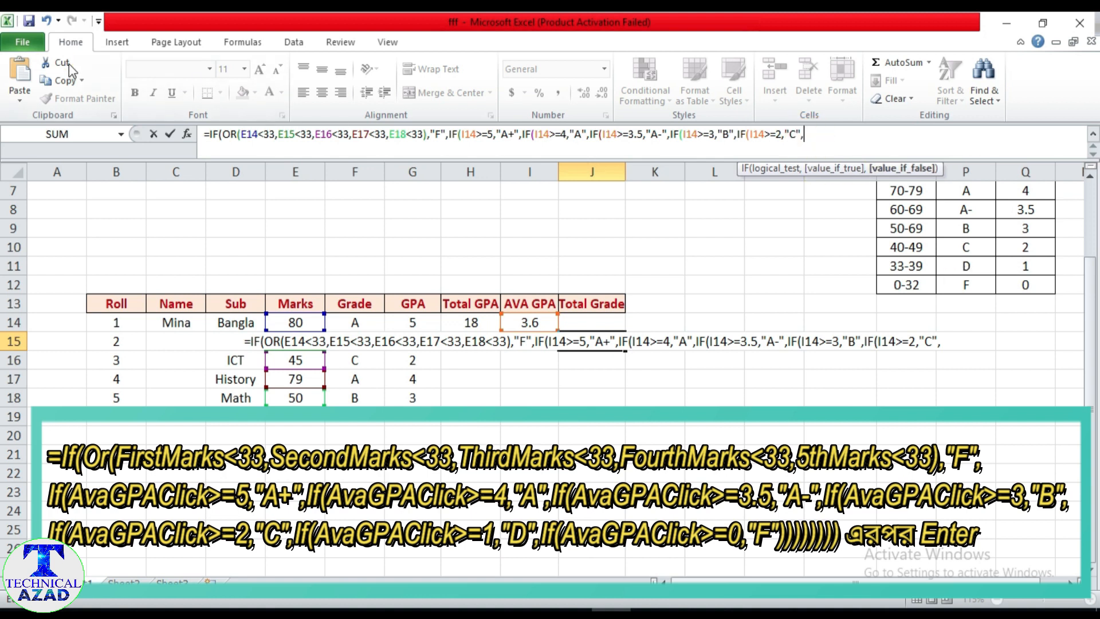
left_click(22, 72)
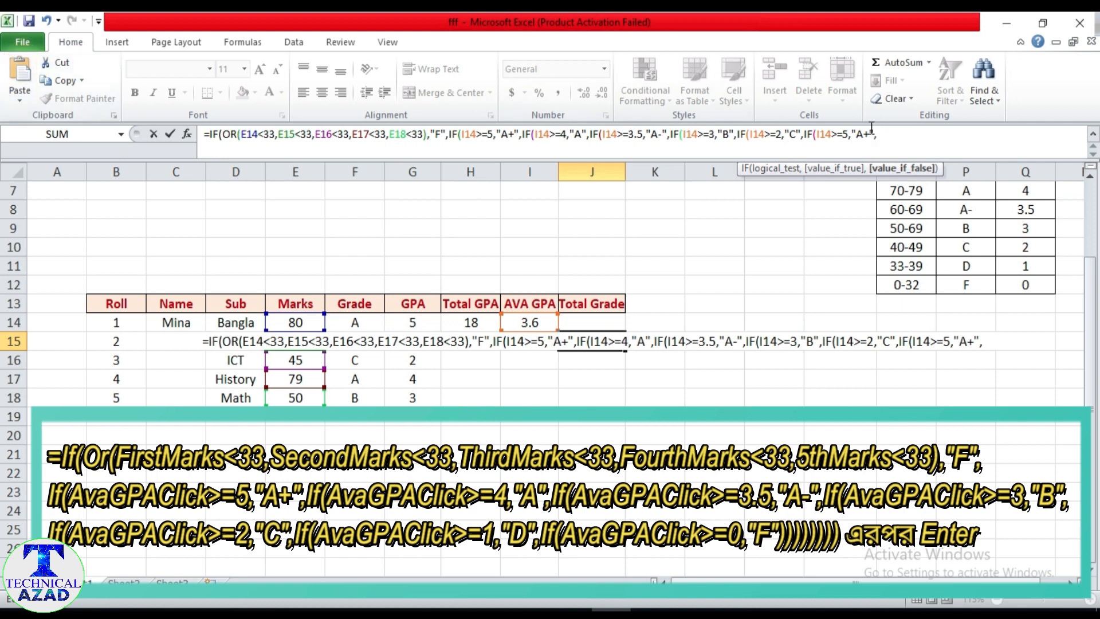
left_click(845, 134)
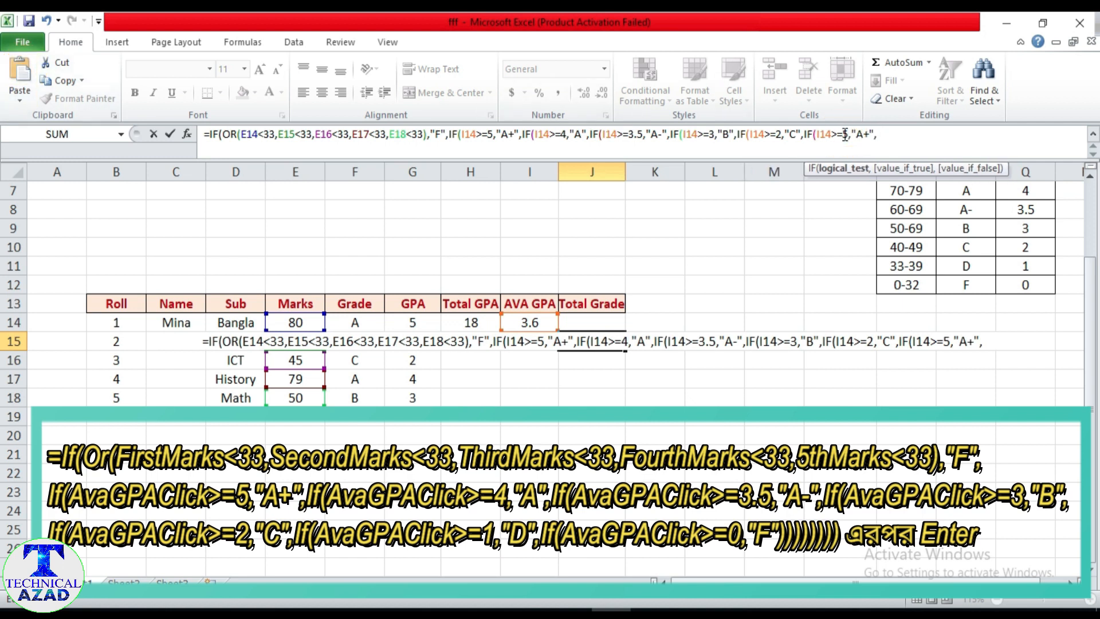
key("BackSpace")
type("1")
double_click(860, 135)
key("shift+Right")
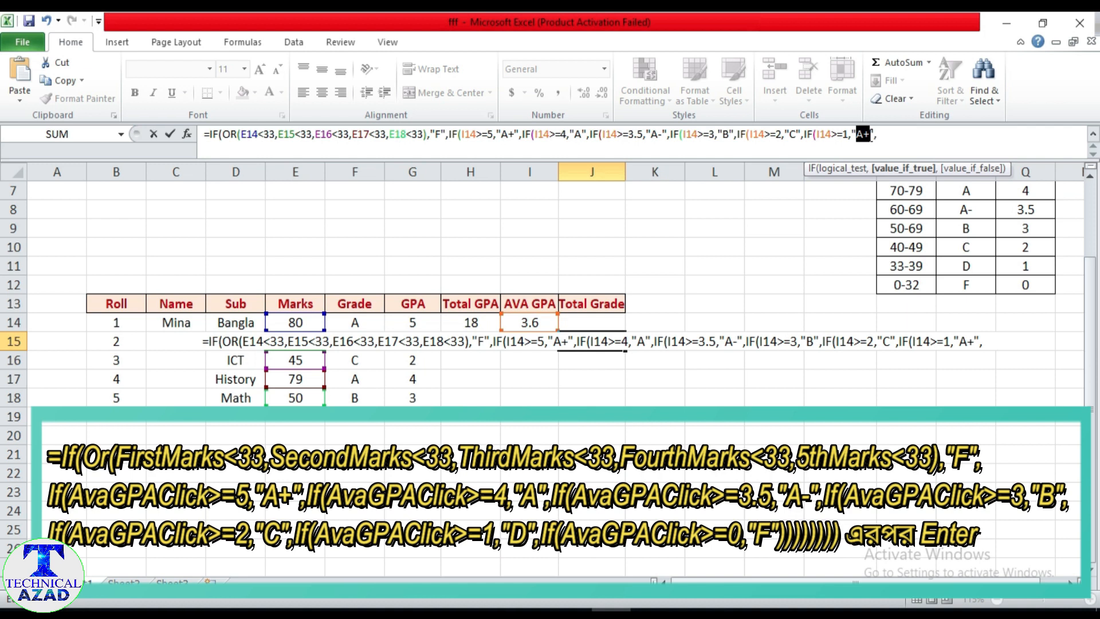
type("D")
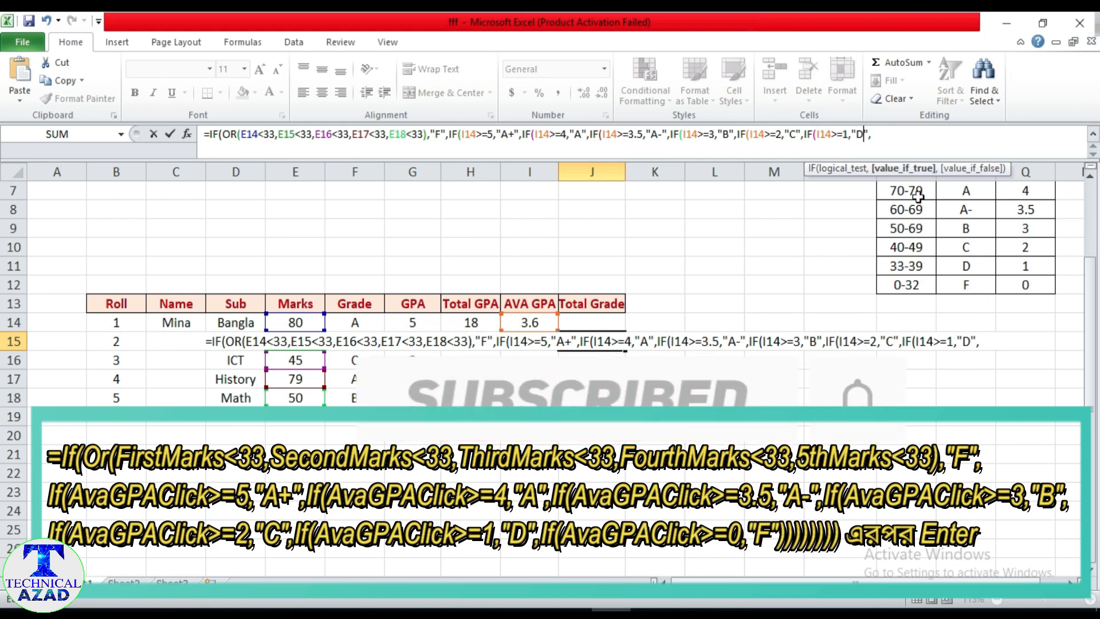
Paste the last IF fragment at the formula's end and change it to I14>=0 with grade "F".
left_click(874, 134)
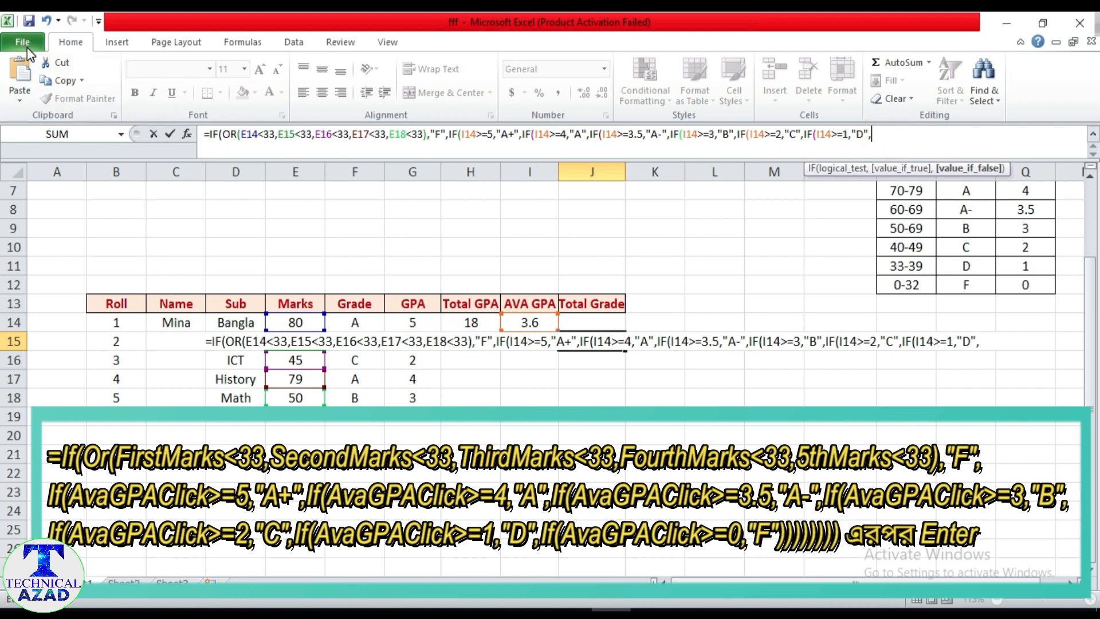
left_click(22, 68)
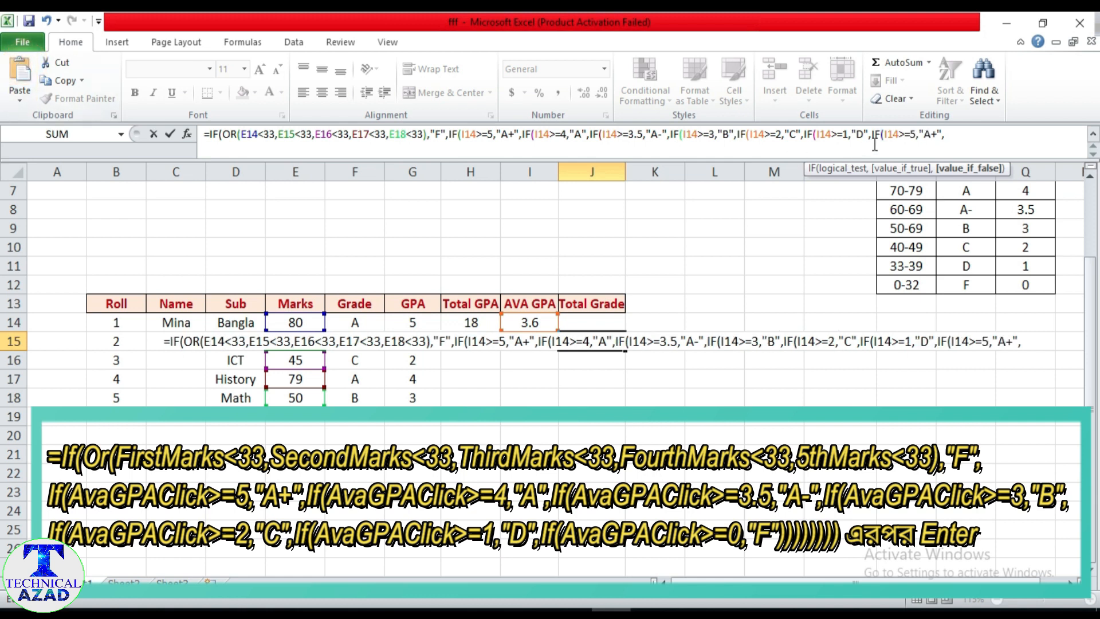
left_click(912, 137)
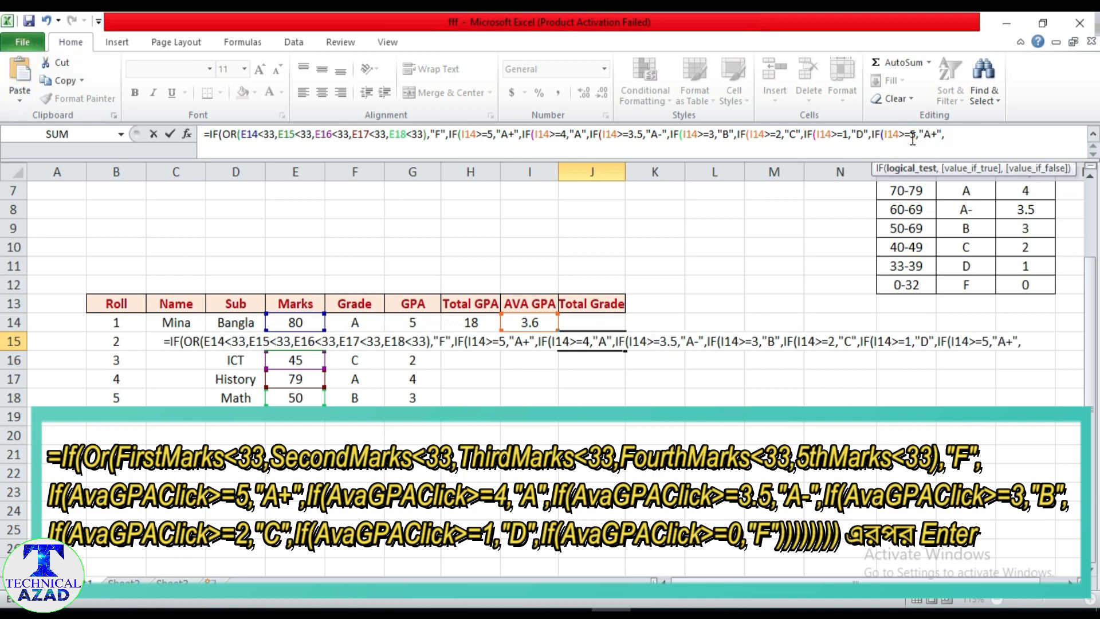
key("BackSpace")
type("0")
left_click_drag(923, 135, 937, 131)
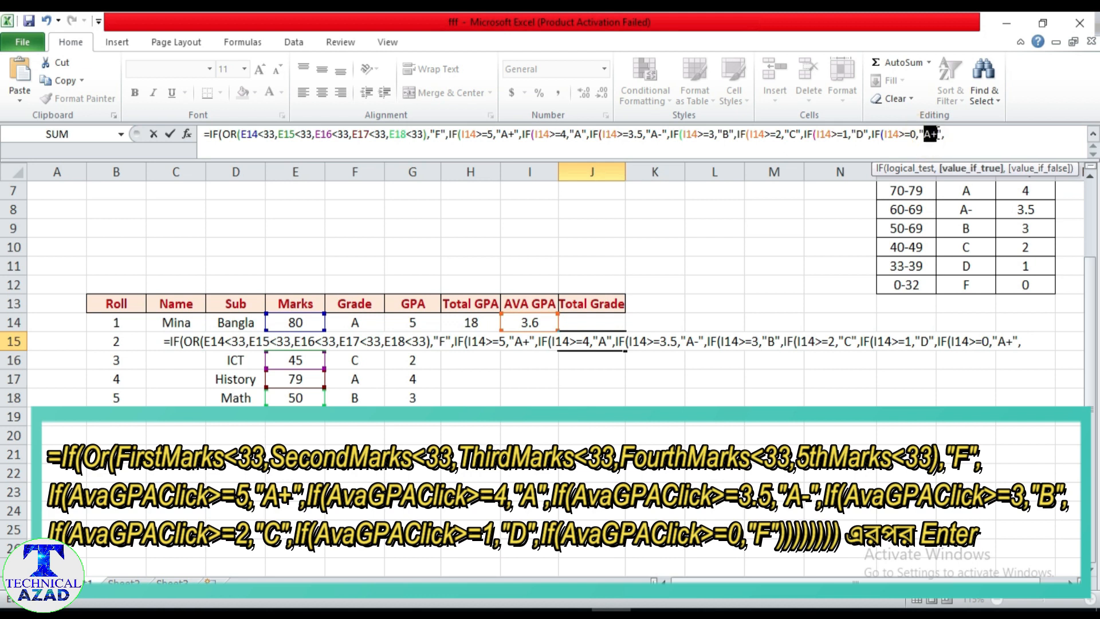
type("F")
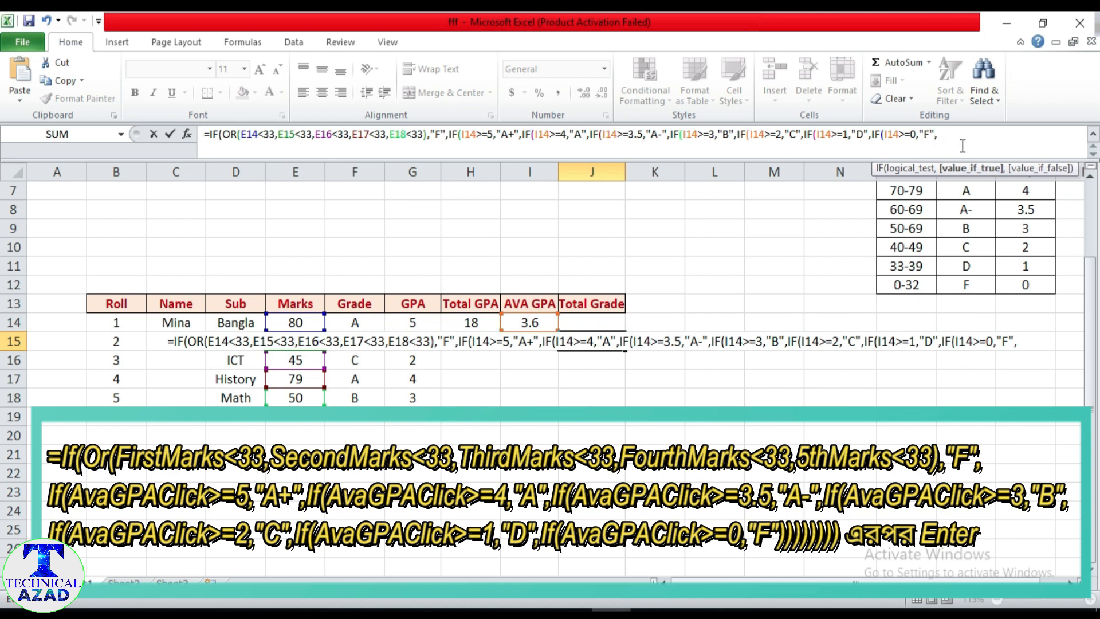
Remove the formula's trailing comma, close all nested IFs with eight parentheses and enter the formula.
key("BackSpace")
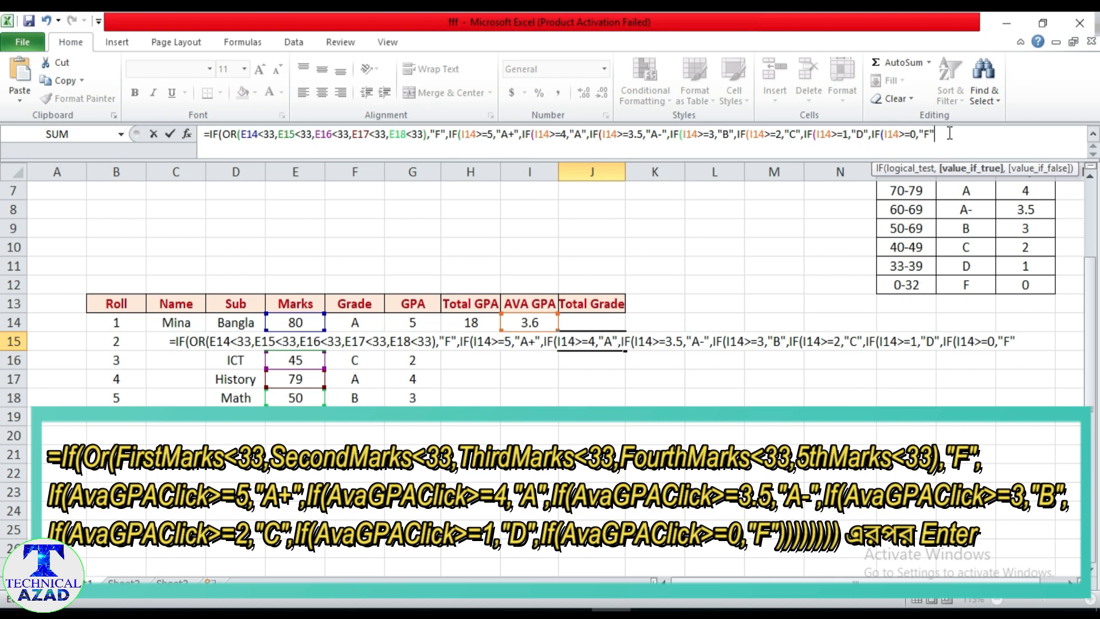
type("))")
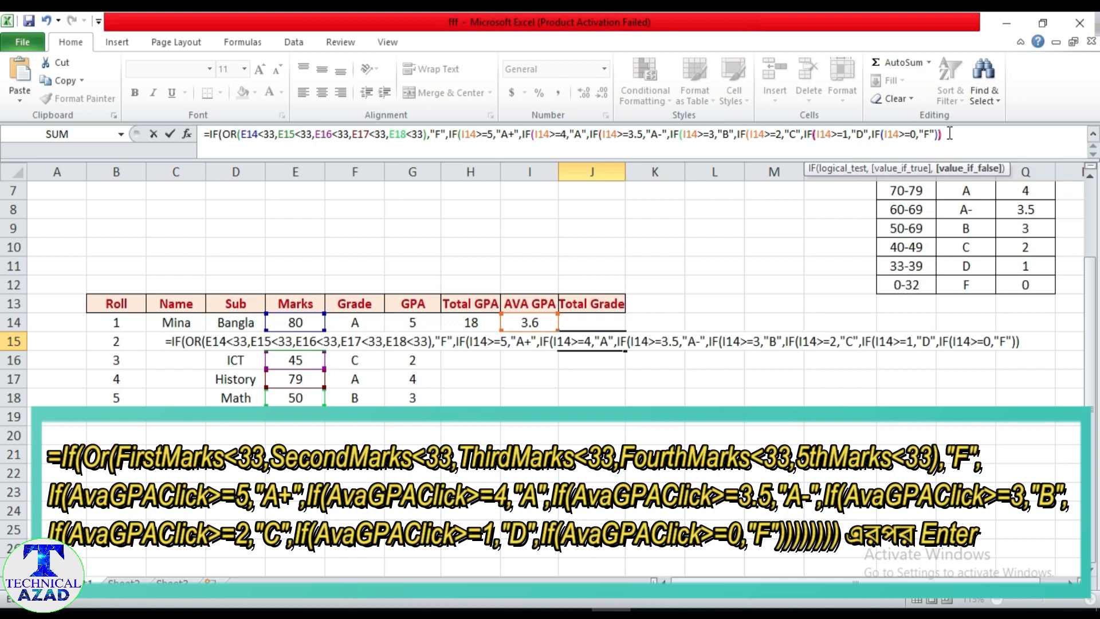
type(")")
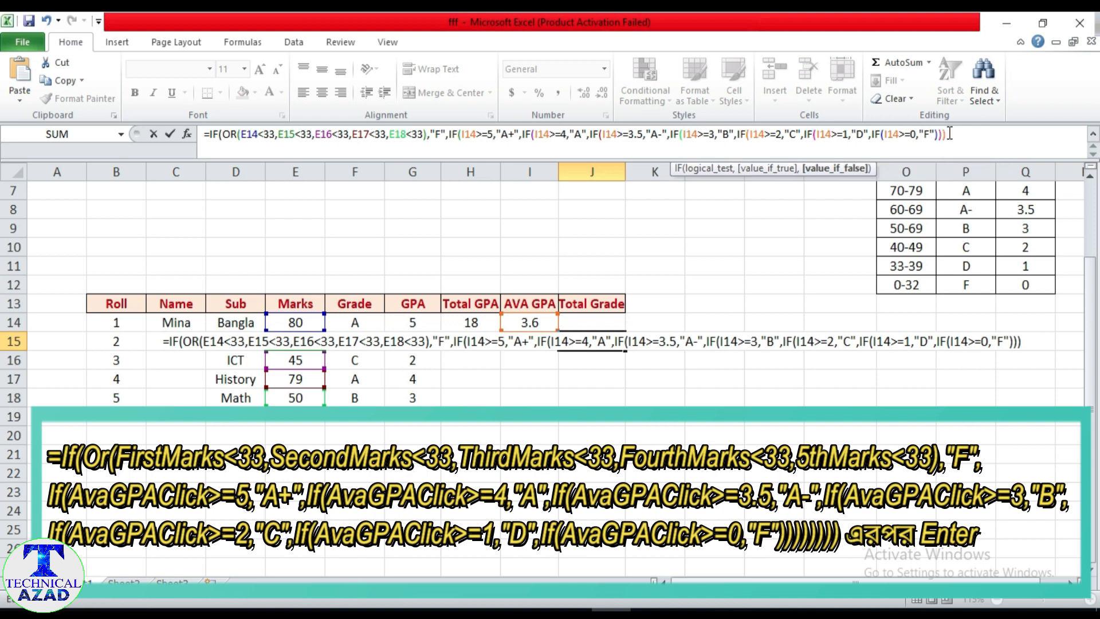
type("))")
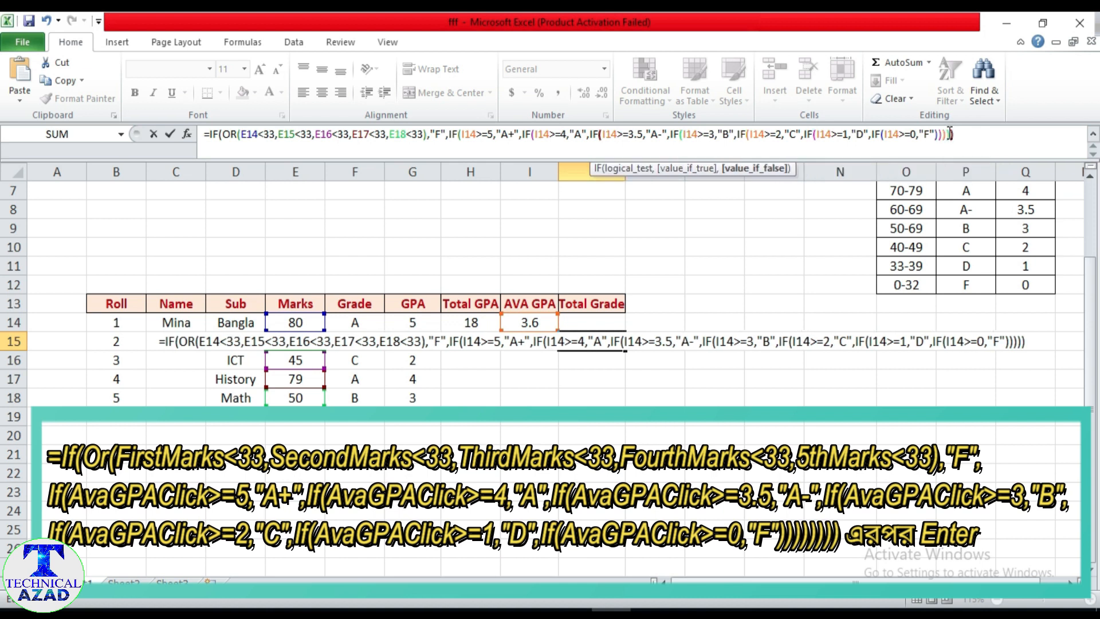
type("))")
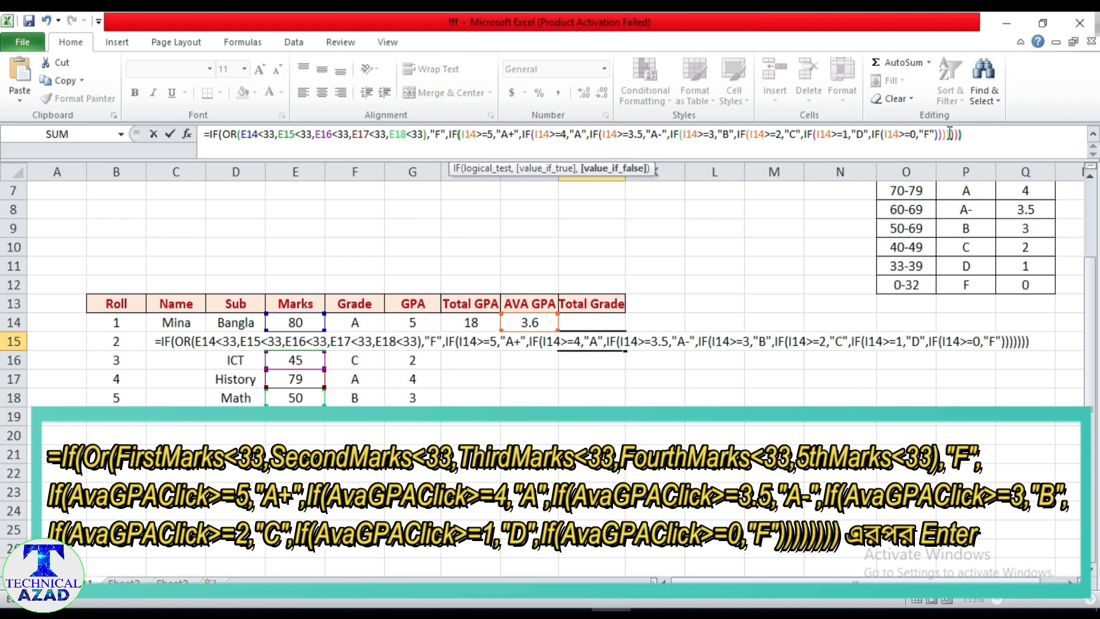
type(")")
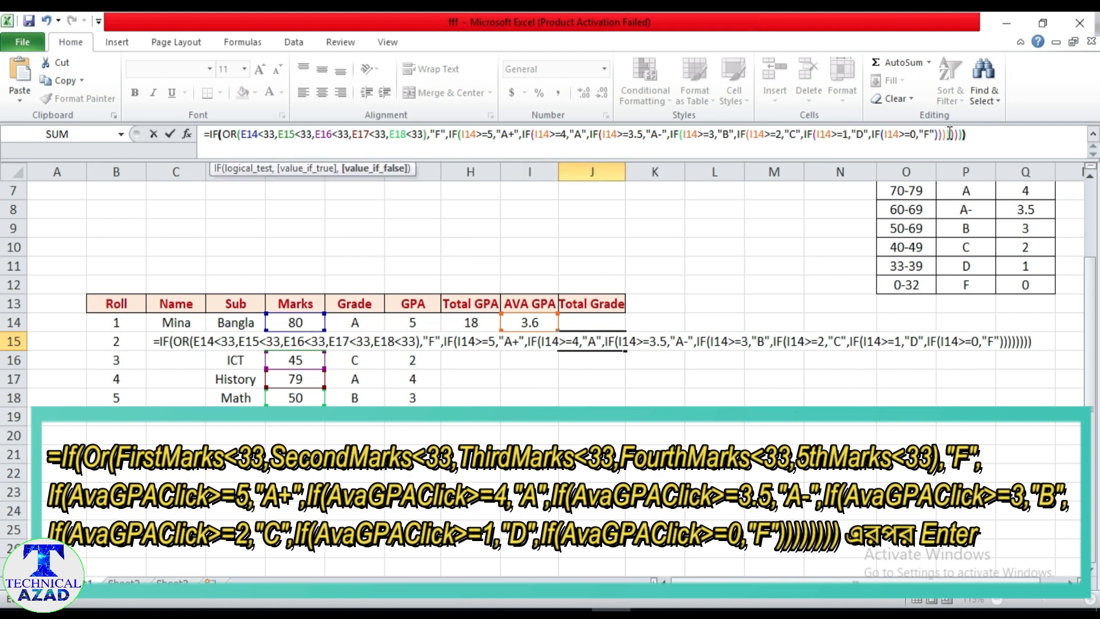
type(")")
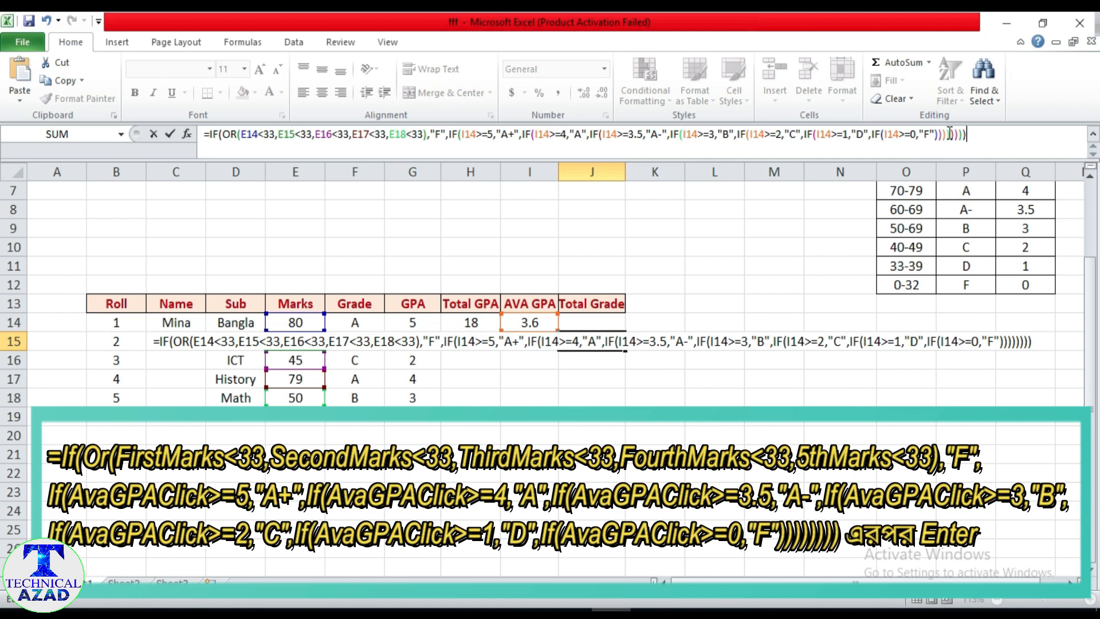
key("Return")
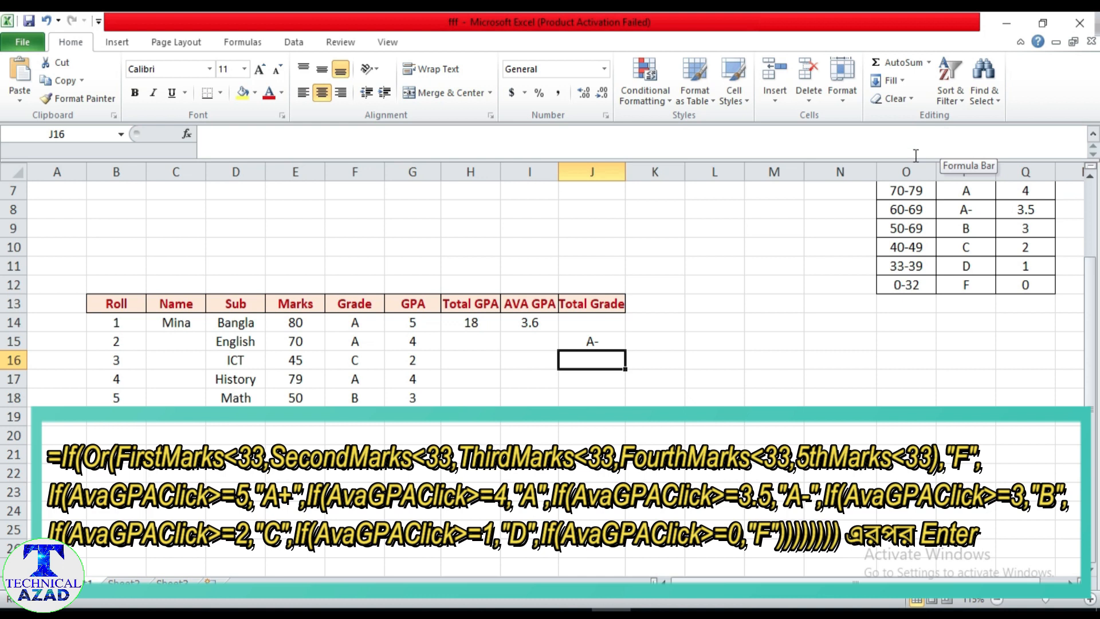
left_click(590, 417)
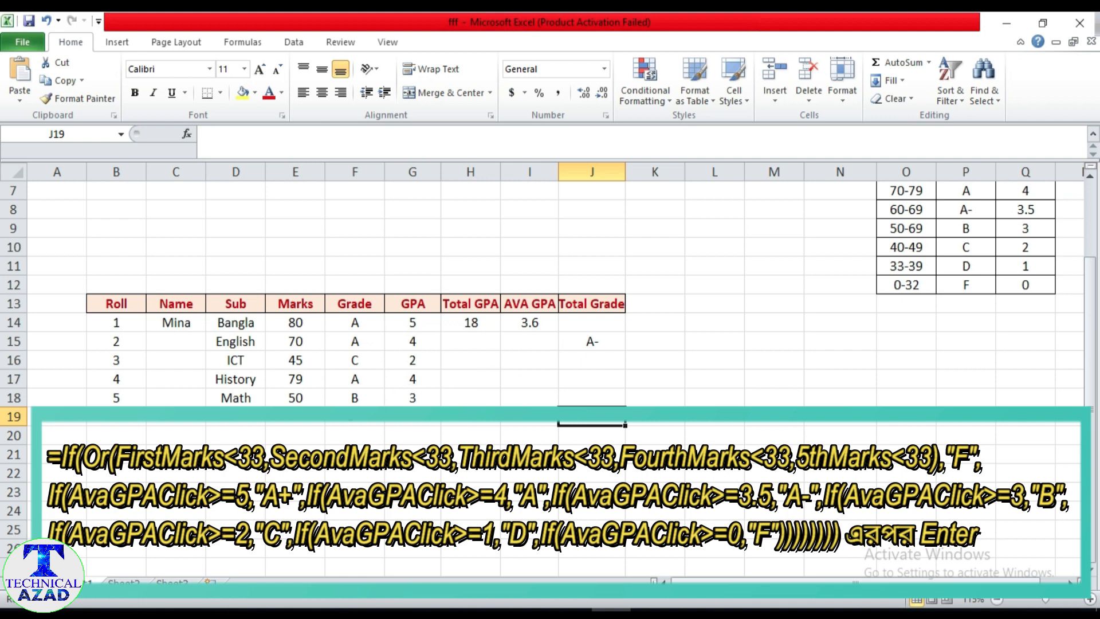
Set the Math mark in E18 to 80 to test the total grade formula.
left_click(296, 399)
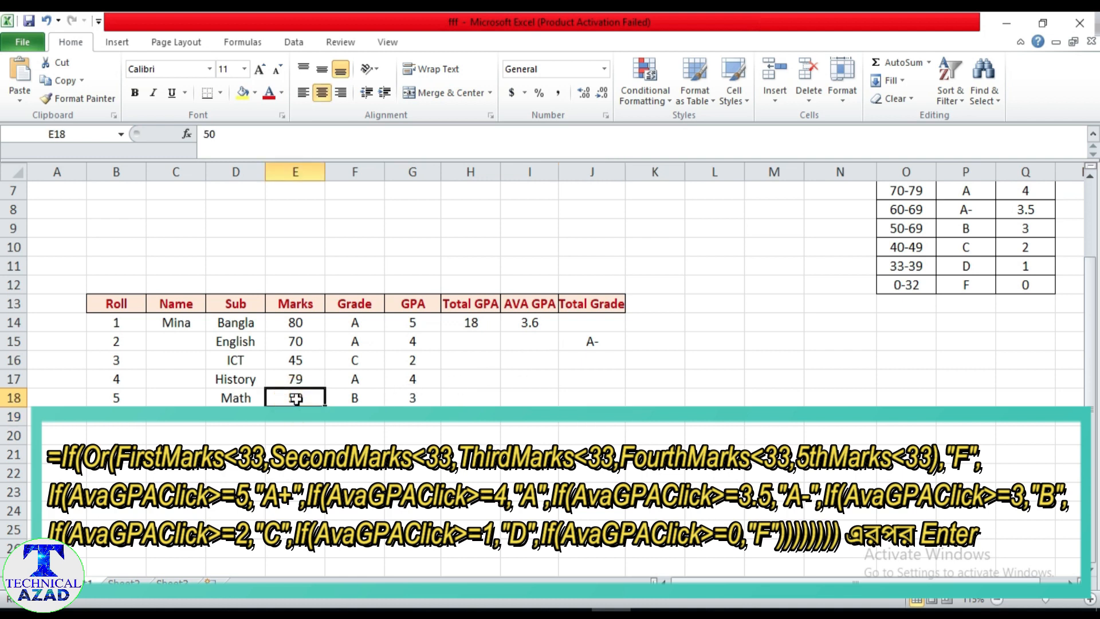
type("8")
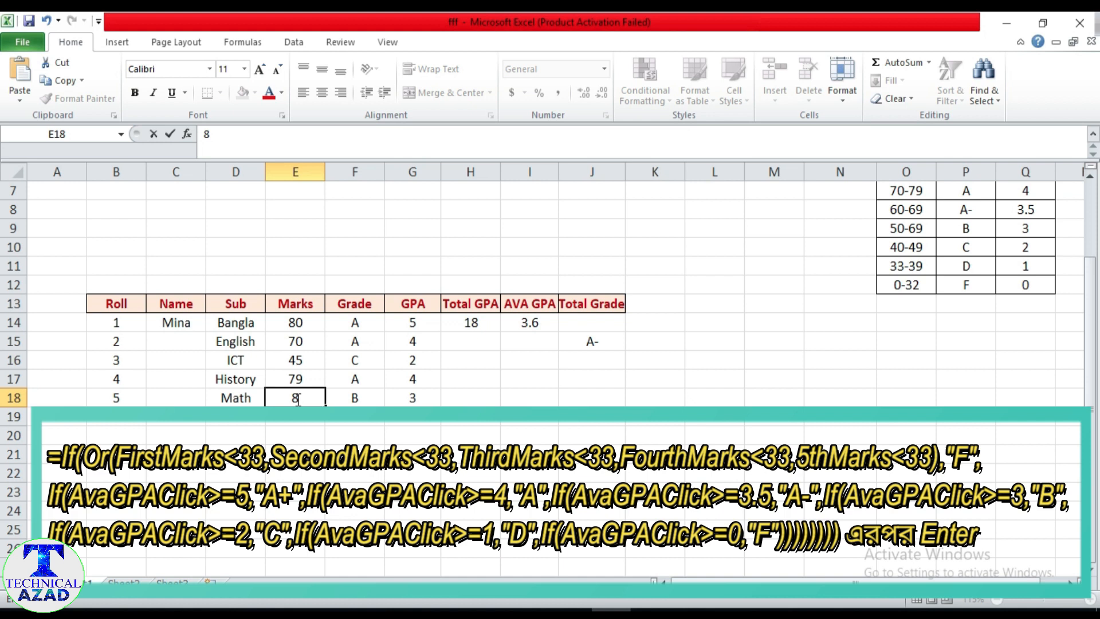
type("0")
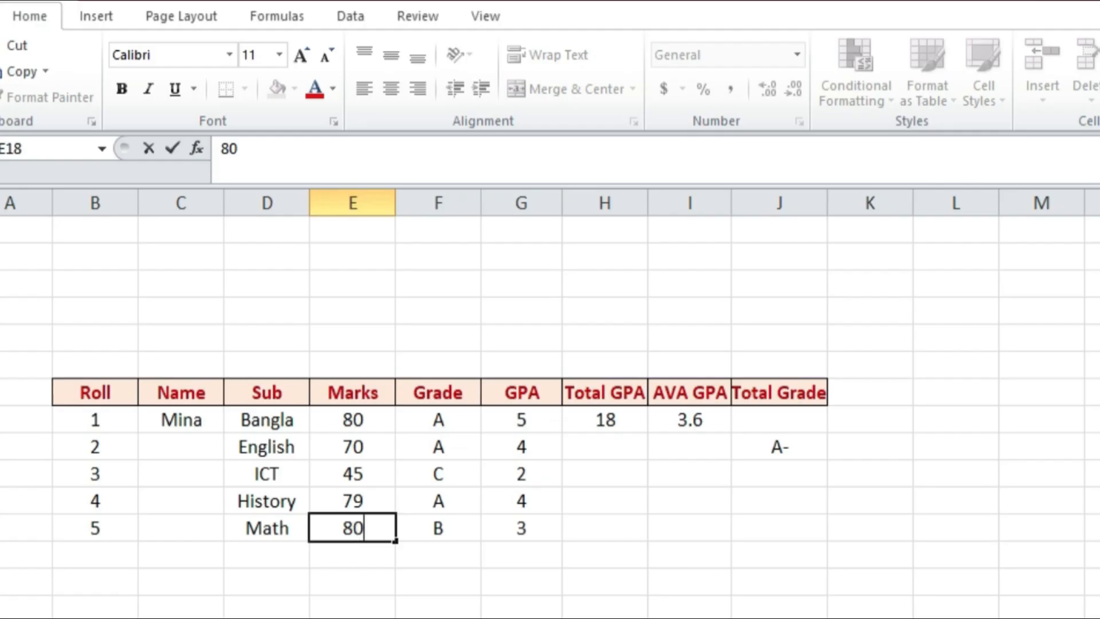
left_click(438, 617)
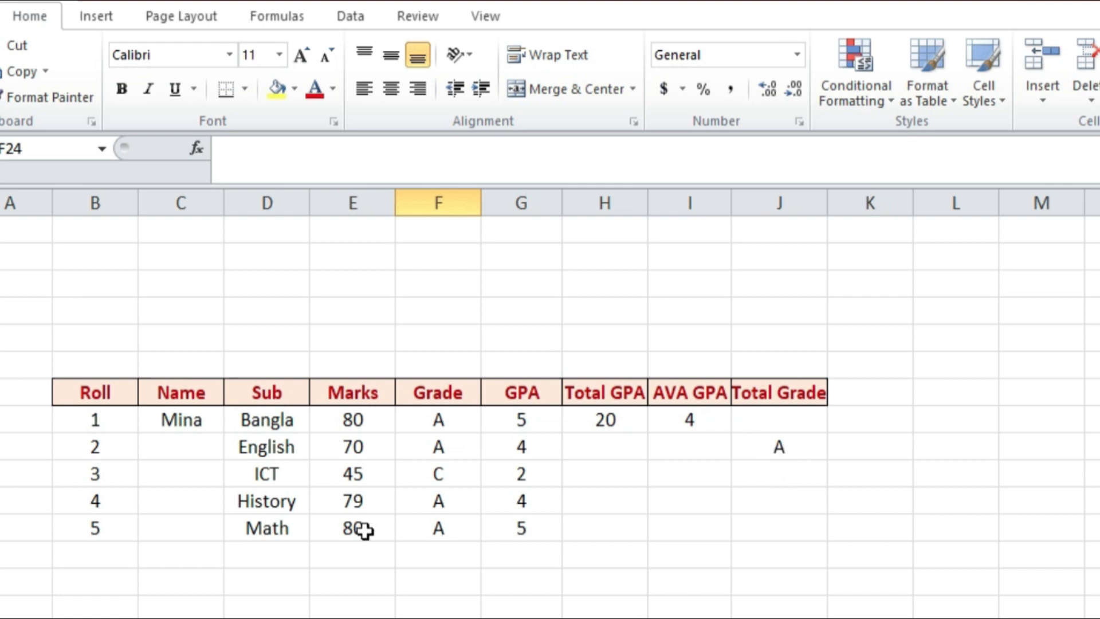
Set the History mark in E17 to 30 to test the formula with a failing mark.
left_click(352, 500)
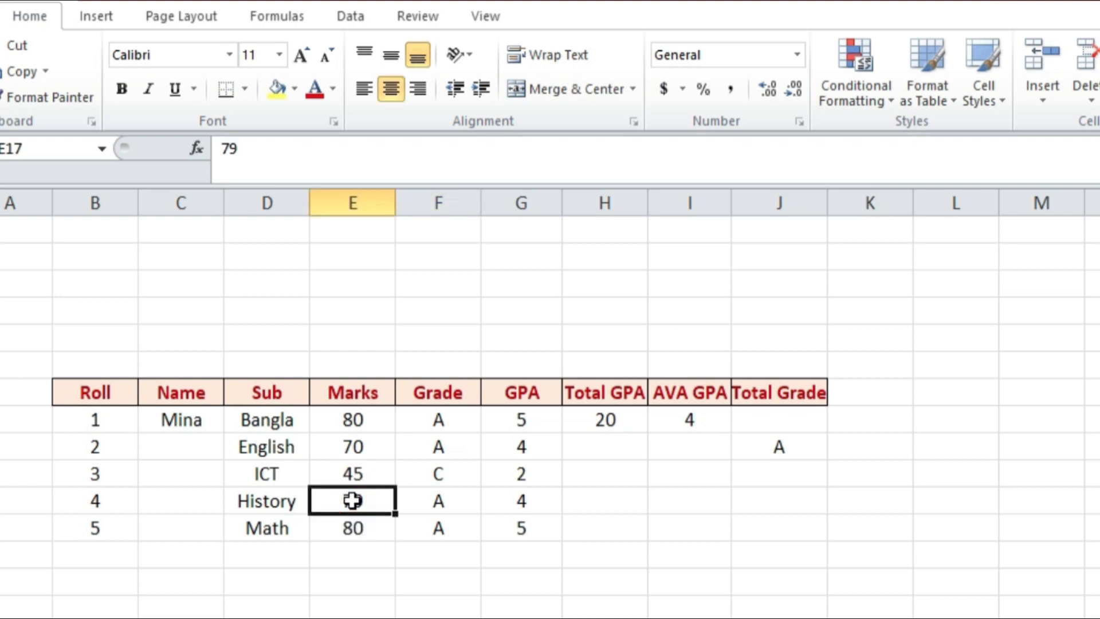
type("30")
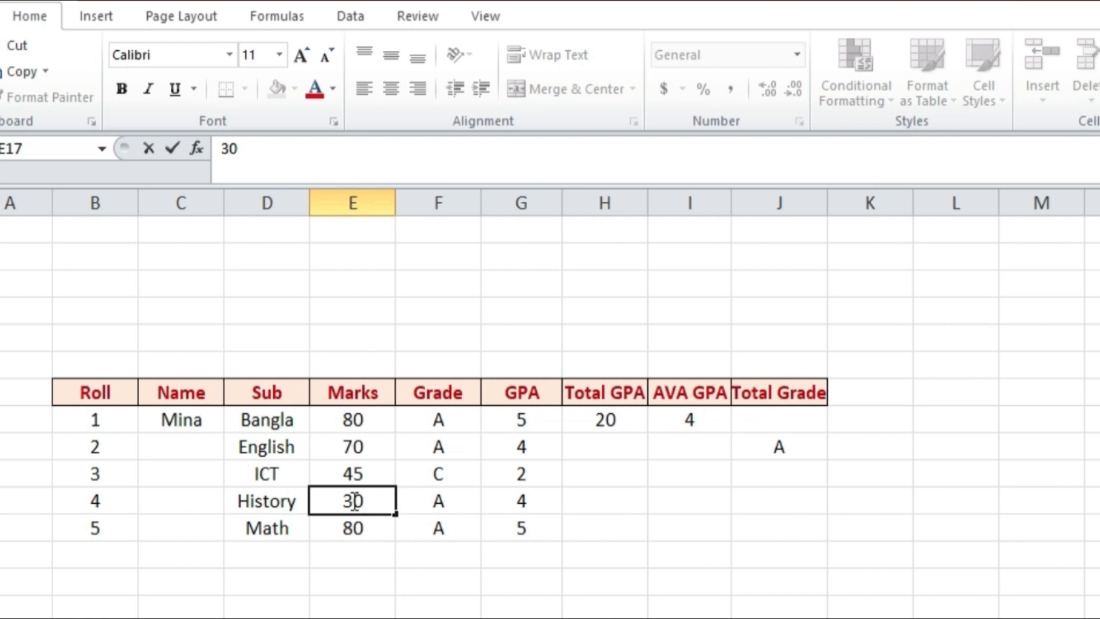
left_click(364, 617)
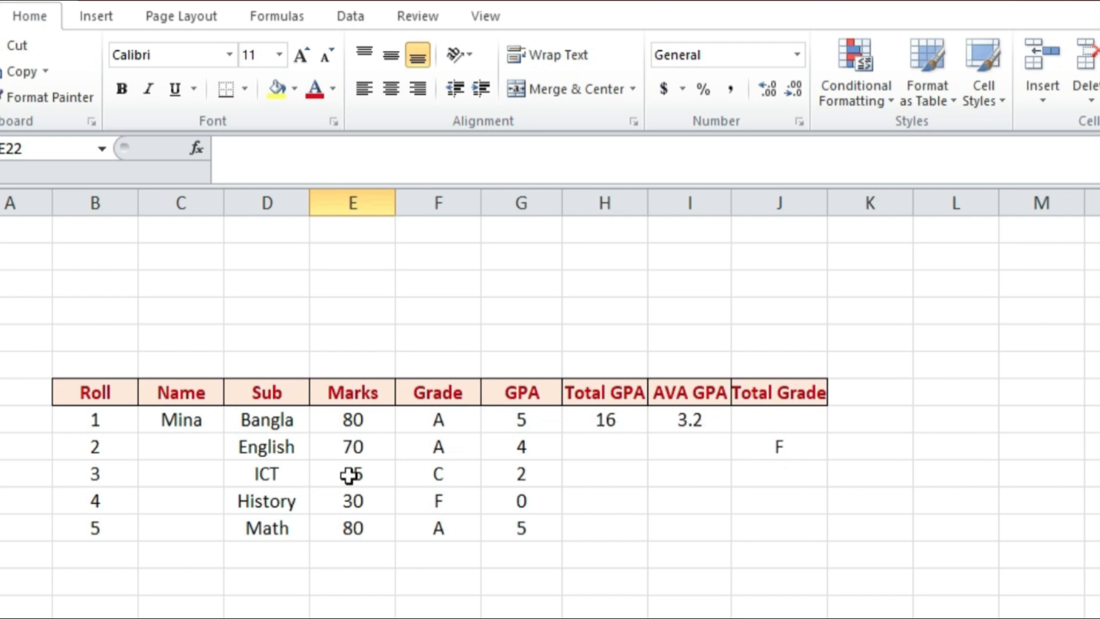
Set the History mark in E17 to 80.
left_click(357, 502)
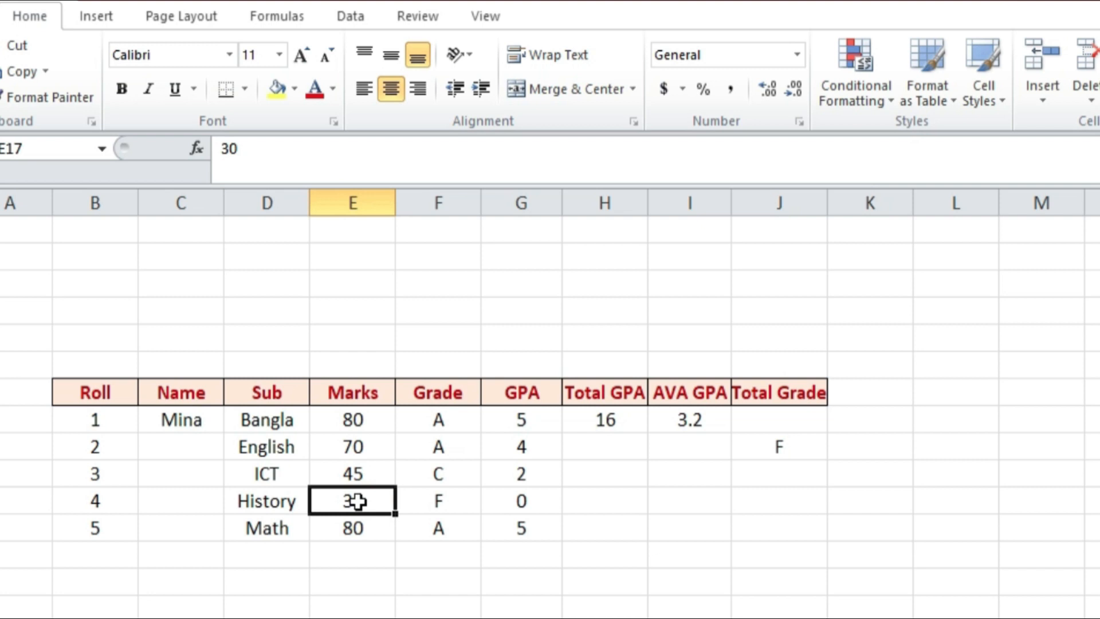
type("80")
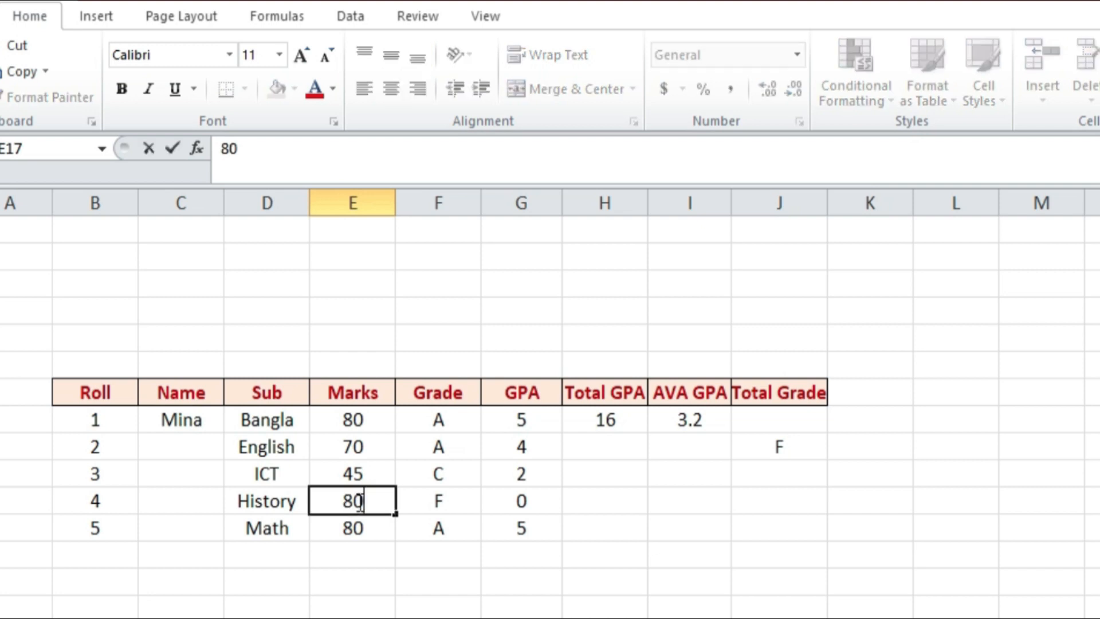
left_click(522, 618)
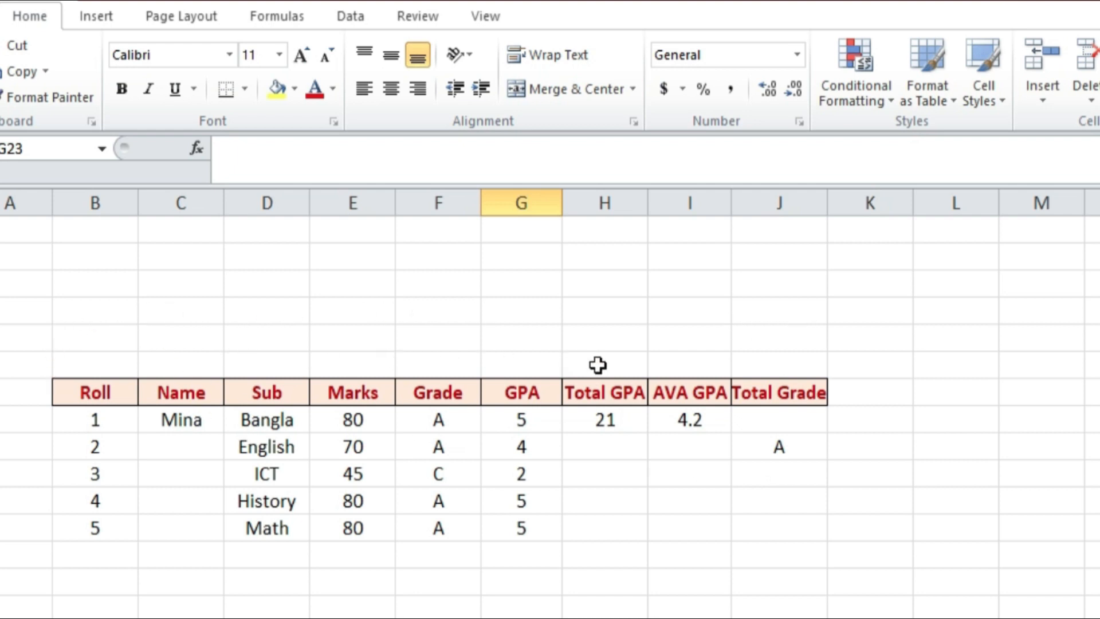
Enter the title "Paschim Chhatnai Women's College" above the marks table and set its font size to 26.
left_click(97, 307)
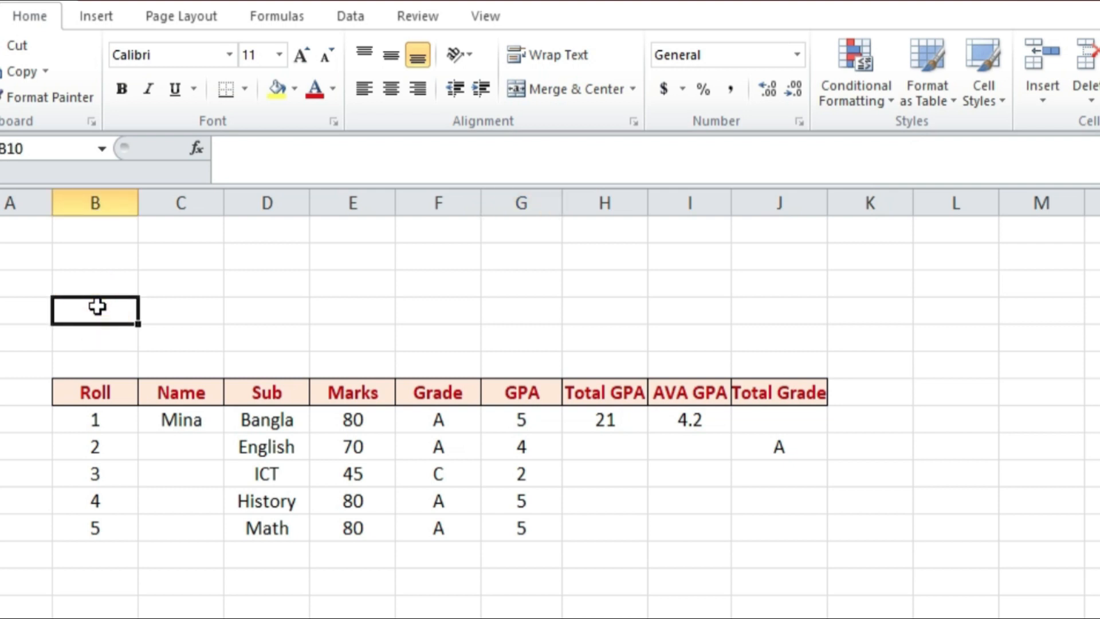
type("Pasc")
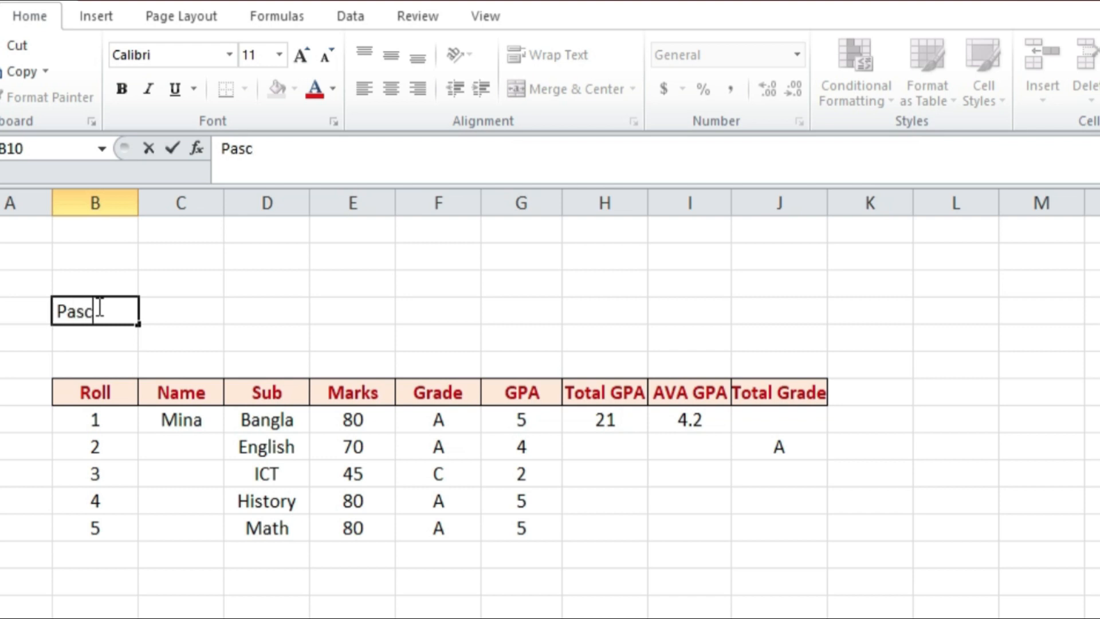
type("him Chhatnai Women's College")
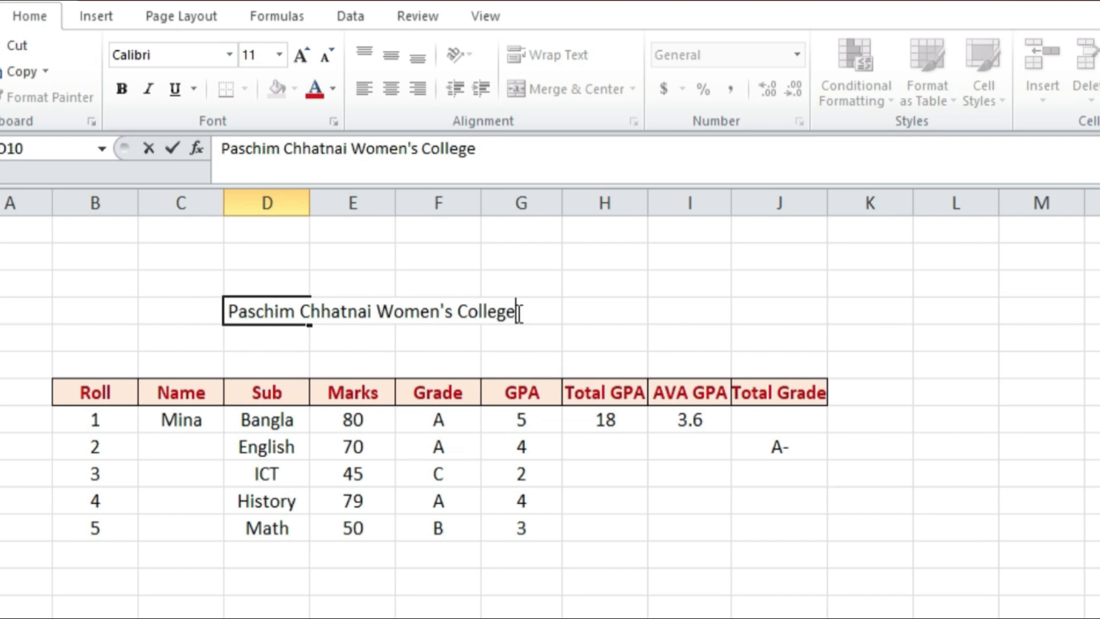
left_click_drag(519, 312, 225, 312)
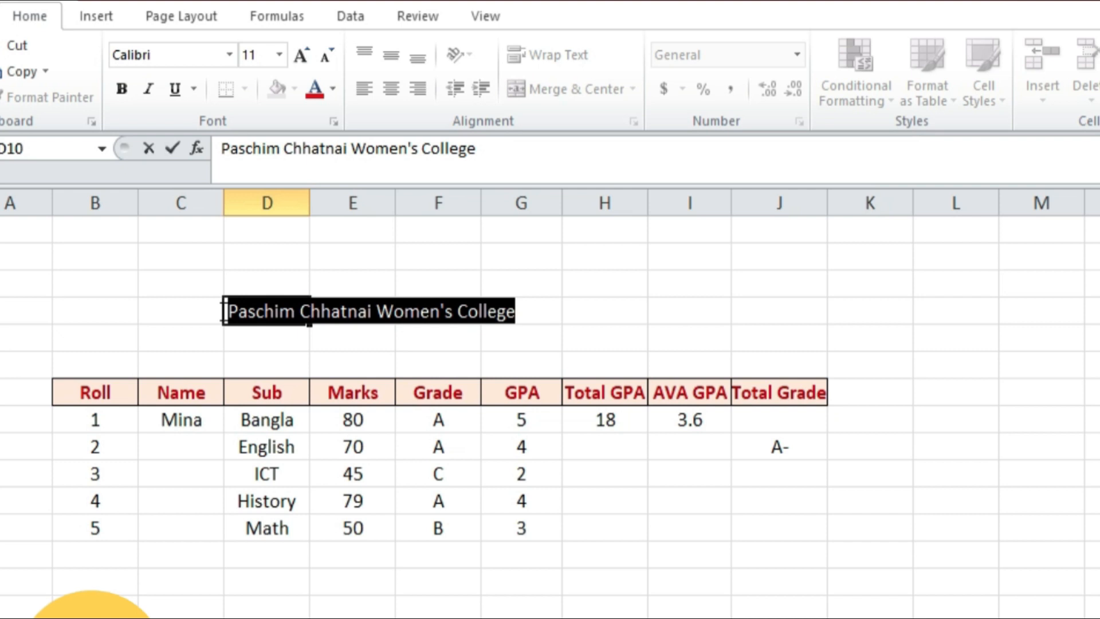
left_click(281, 54)
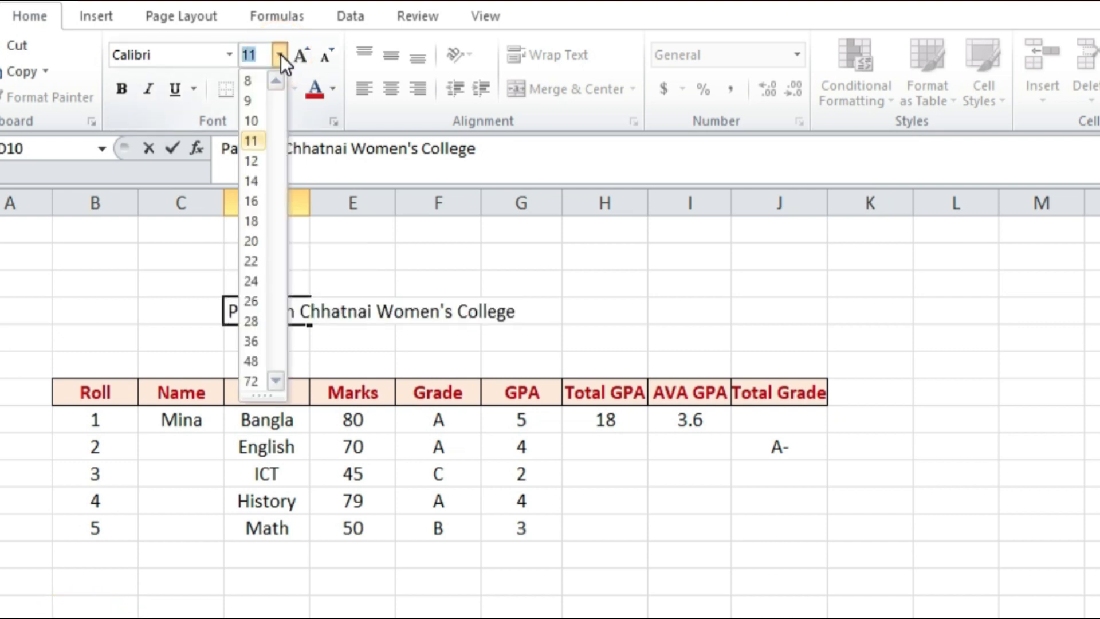
left_click(250, 299)
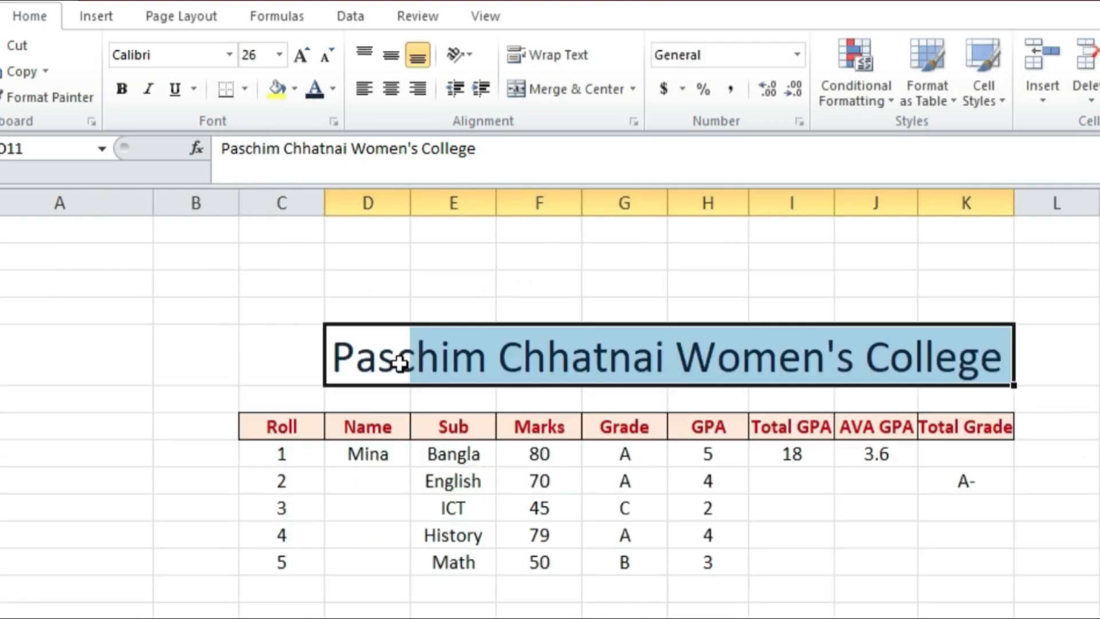
Give the college title cells D11:K11 a yellow fill and a red font colour.
left_click(295, 89)
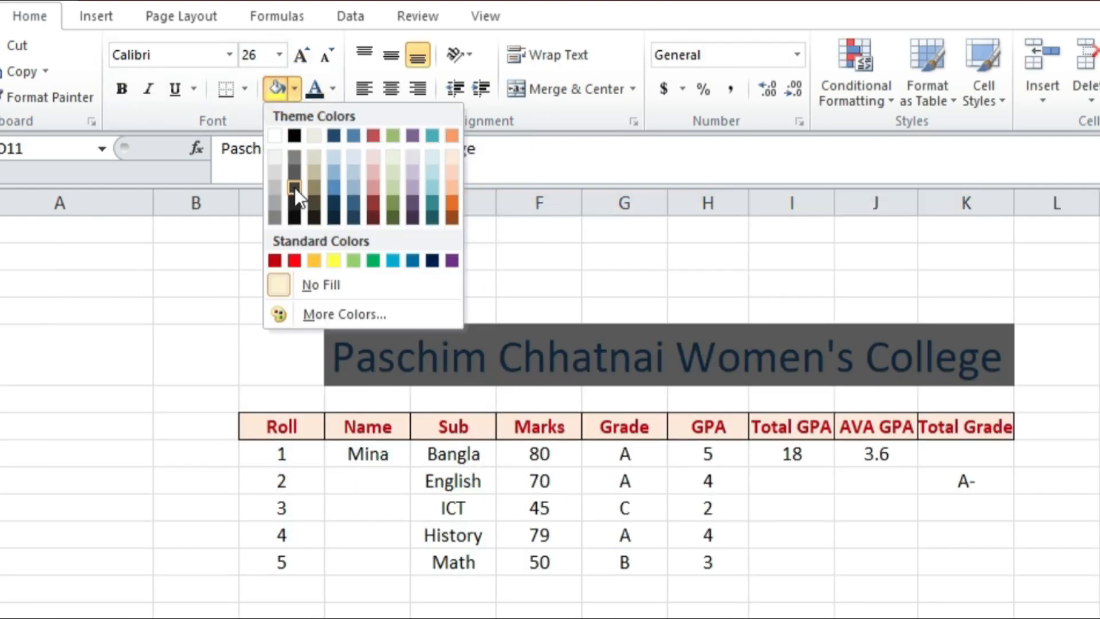
left_click(333, 261)
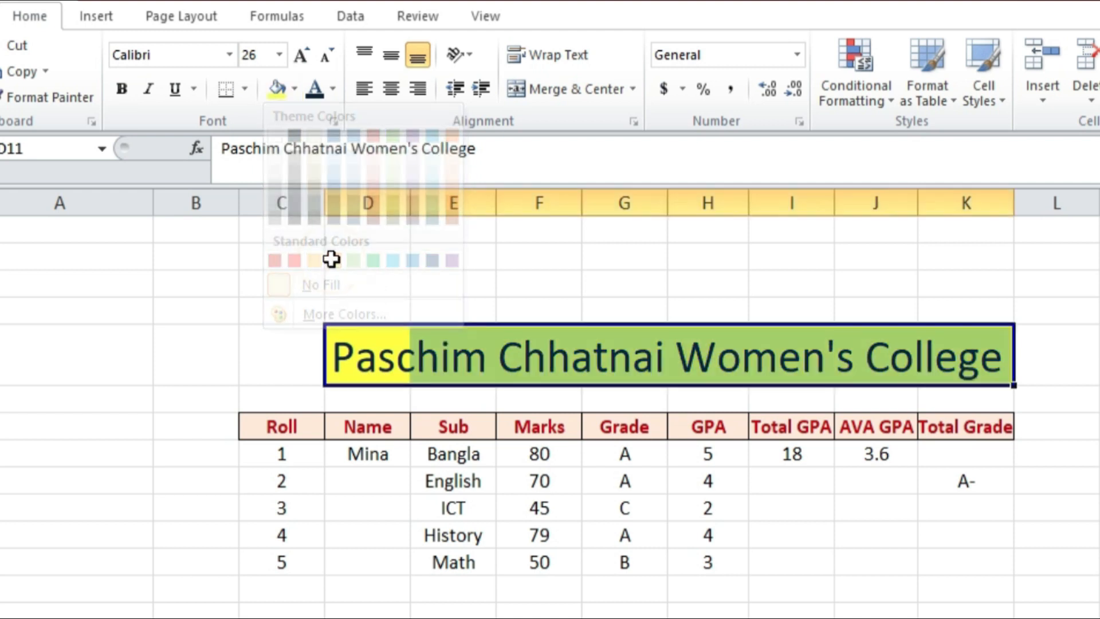
left_click(330, 88)
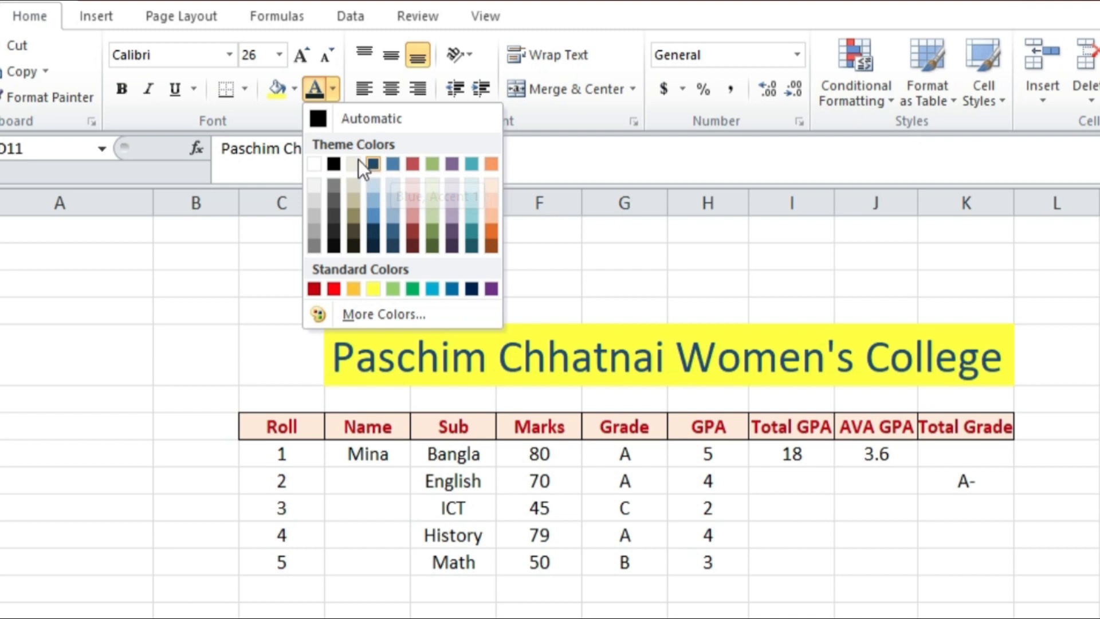
left_click(334, 287)
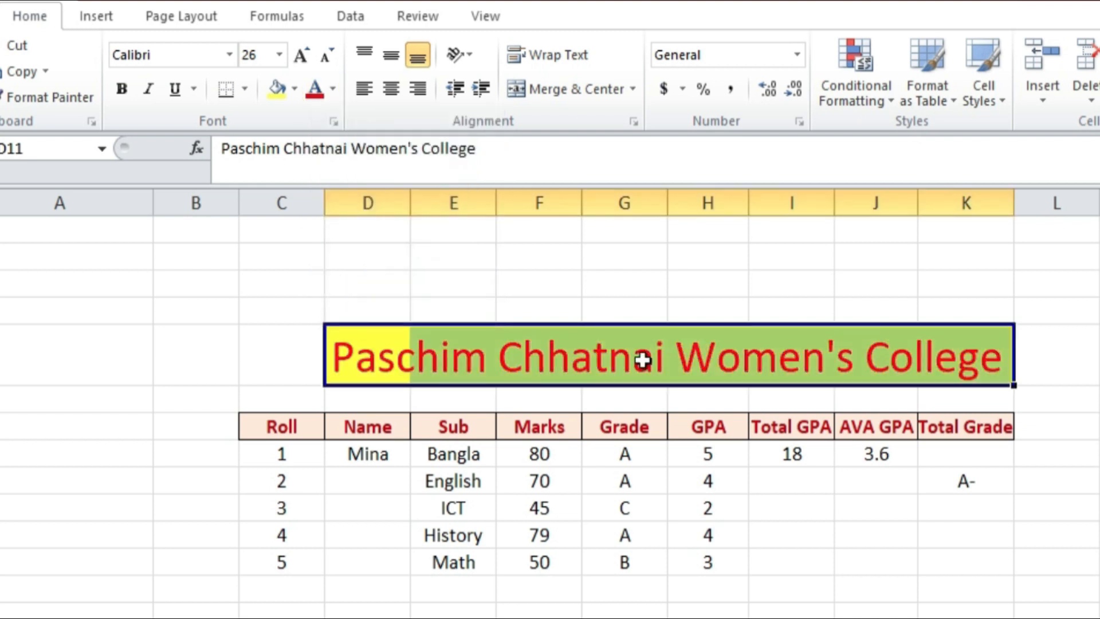
left_click(496, 358)
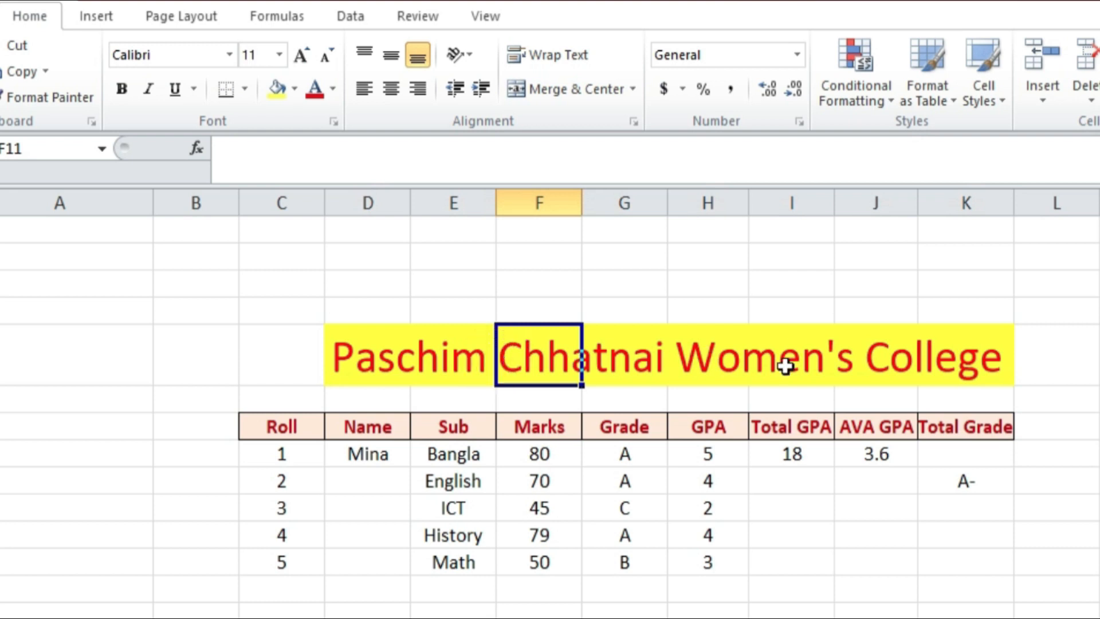
left_click(1086, 353)
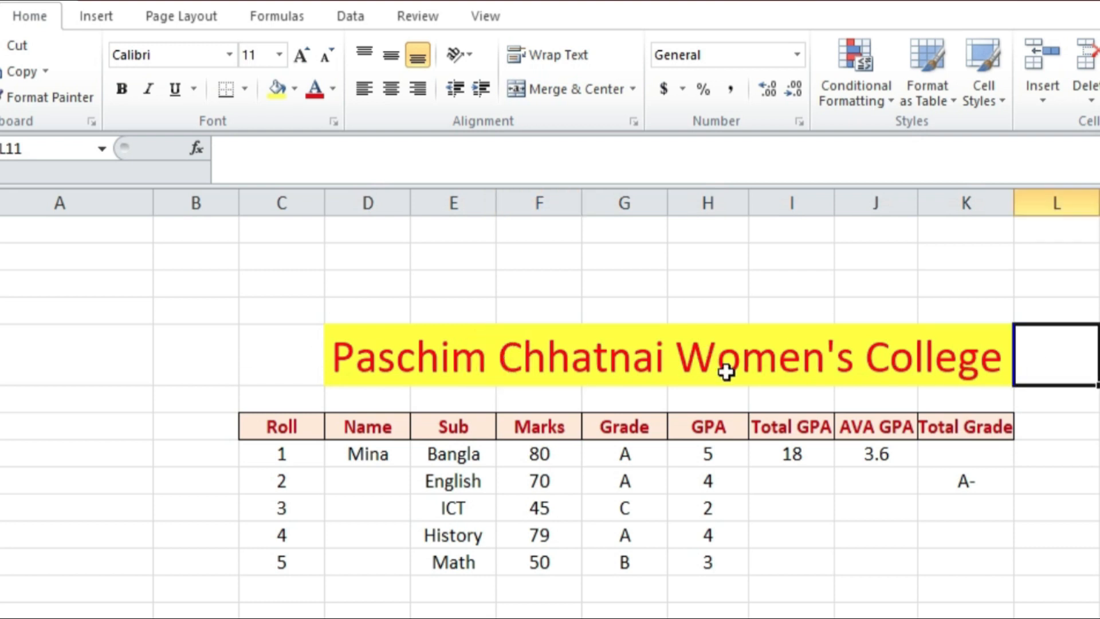
Fill the table's data rows C14:K18 with the lightest dark-blue theme tint.
left_click_drag(265, 457, 926, 558)
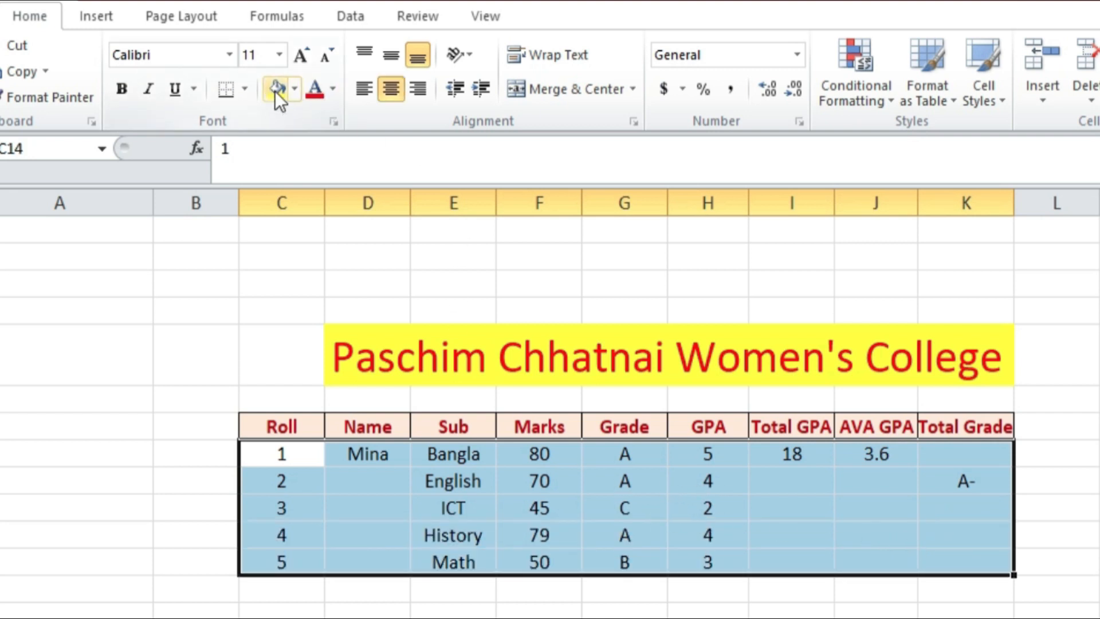
left_click(294, 89)
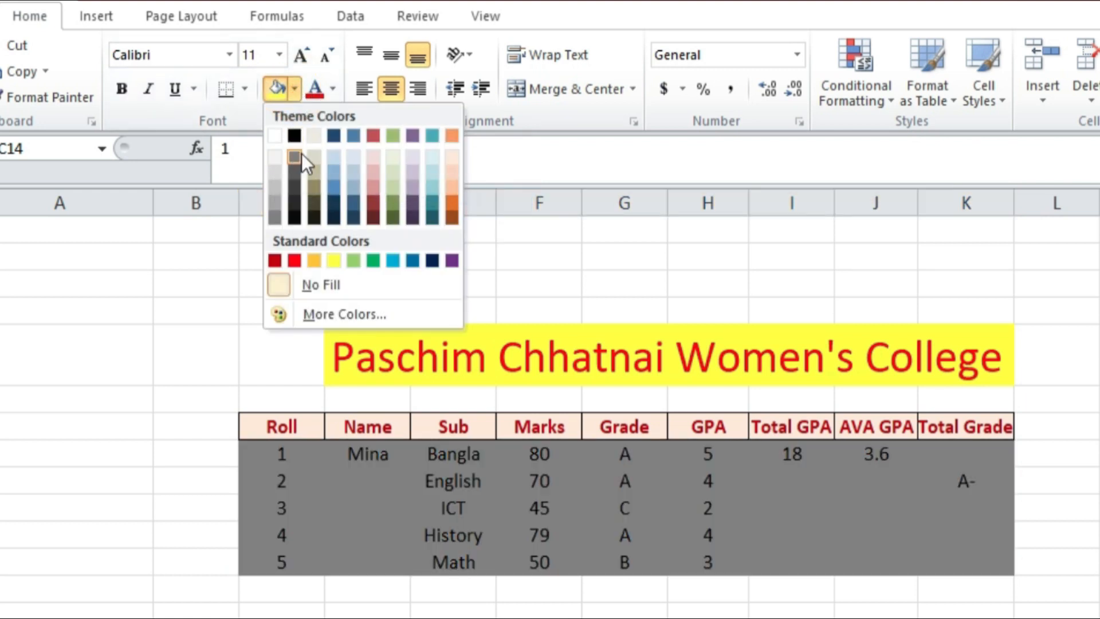
left_click(334, 156)
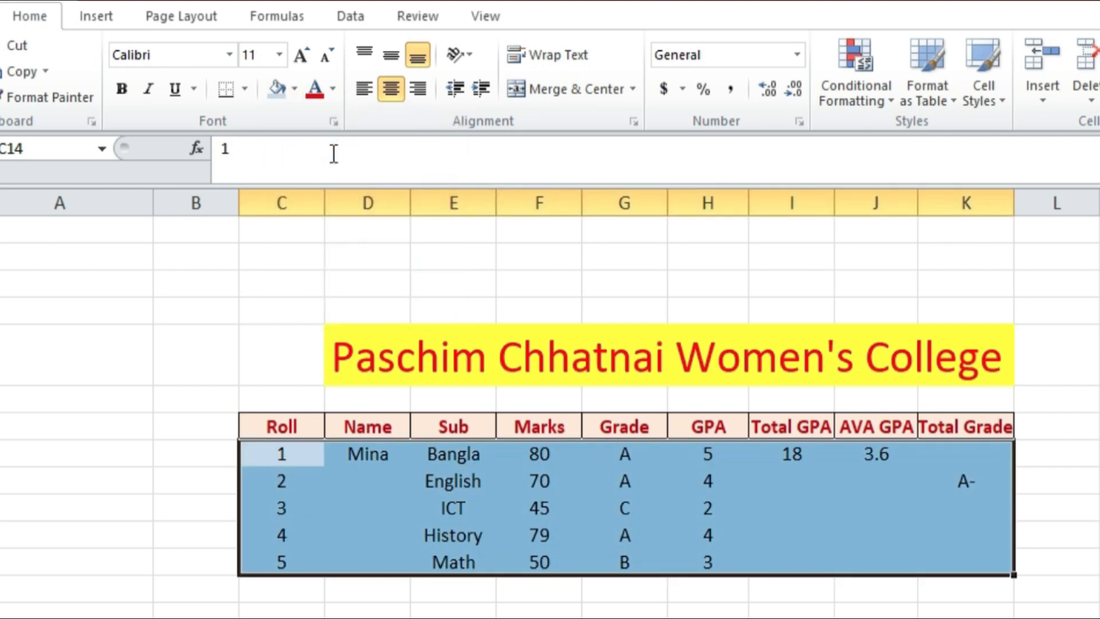
left_click(663, 508)
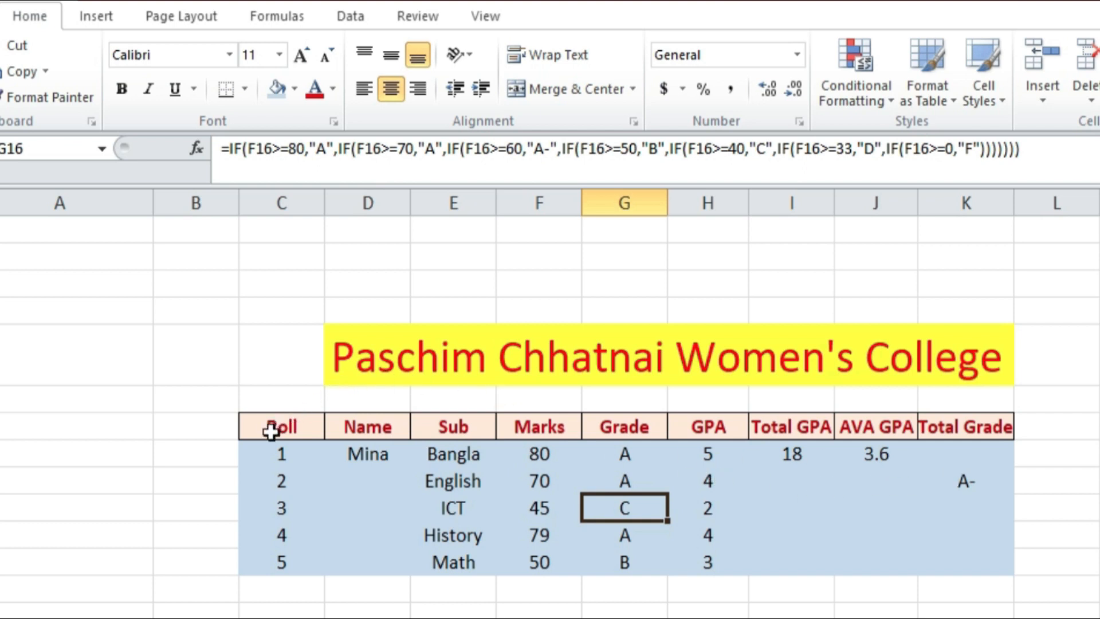
Apply All Borders to the whole marks table, C13:K18, including its header row.
left_click_drag(271, 430, 971, 558)
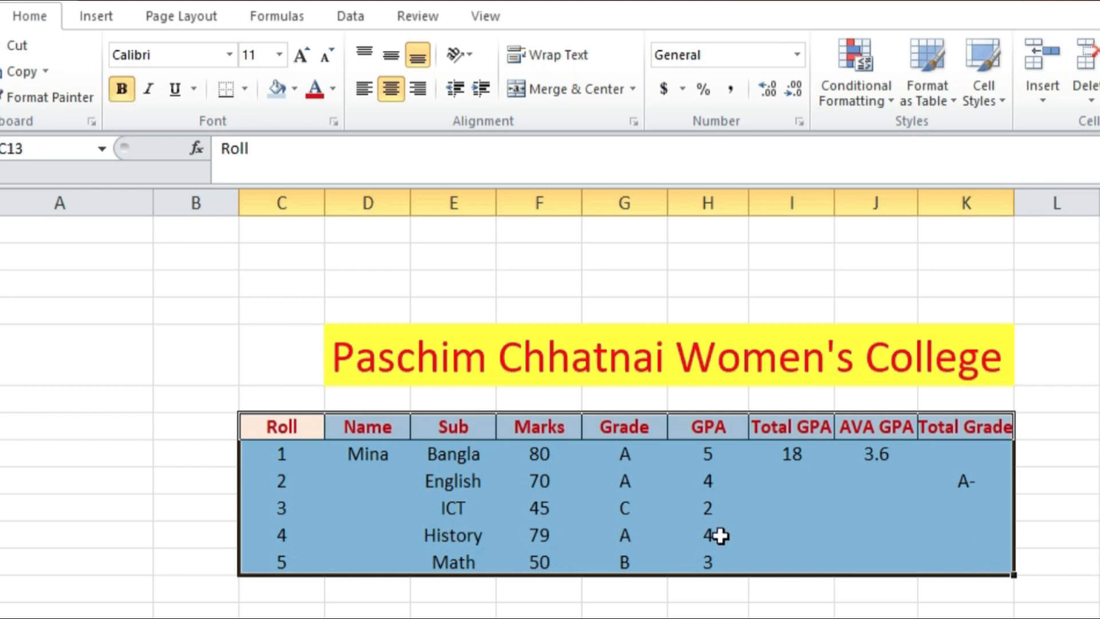
left_click(245, 89)
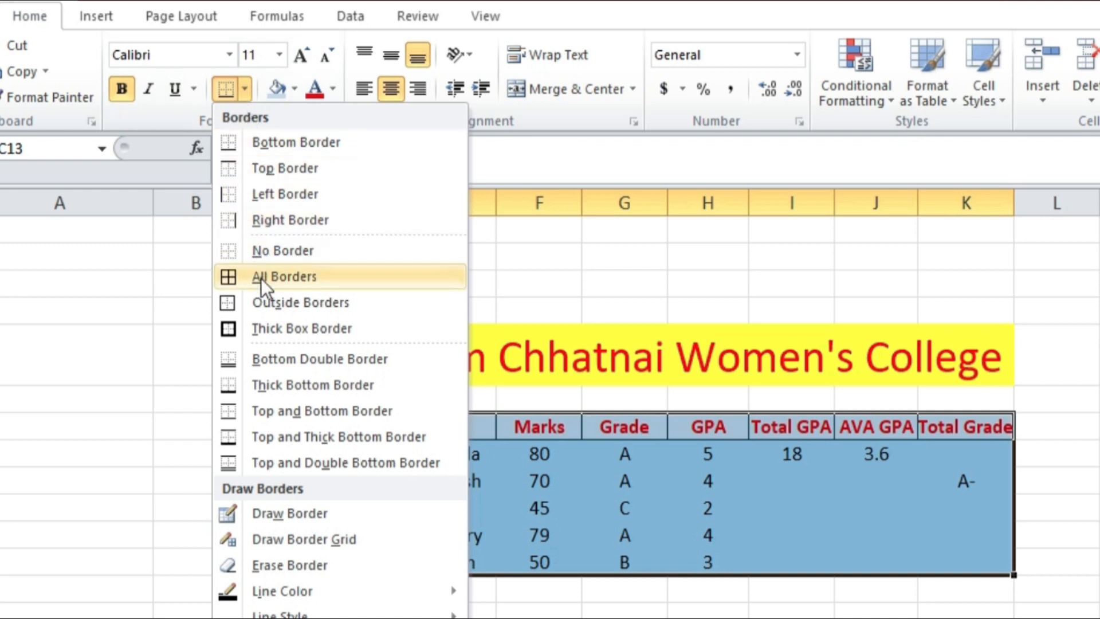
left_click(291, 272)
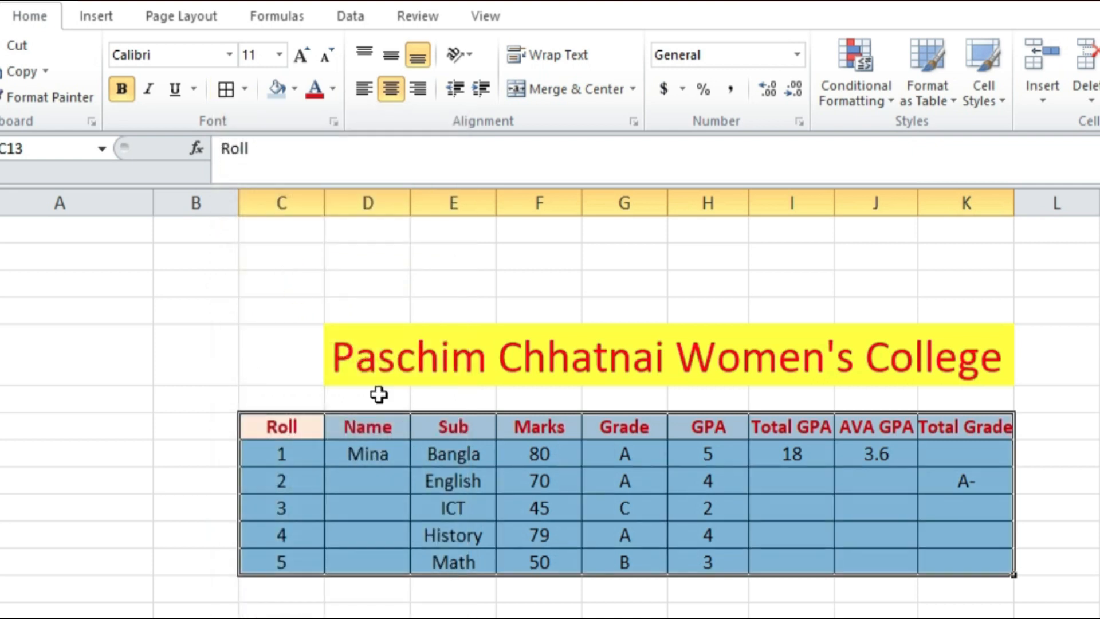
left_click(516, 609)
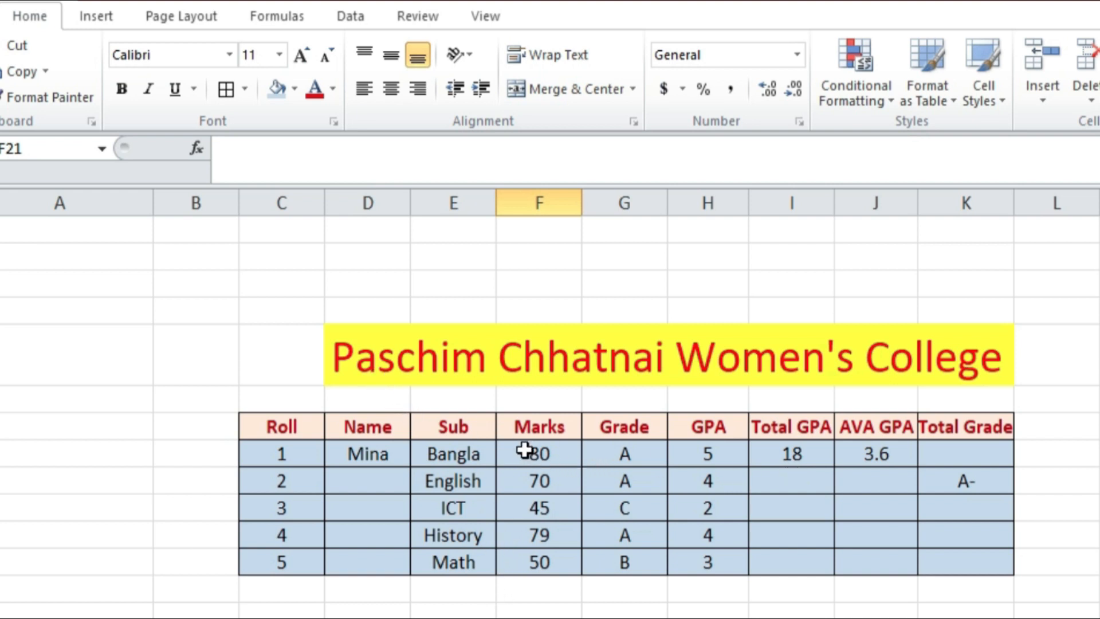
Merge and center rows 14 to 18 separately in the Total Grade, AVA GPA and Total GPA columns.
left_click_drag(963, 454, 971, 555)
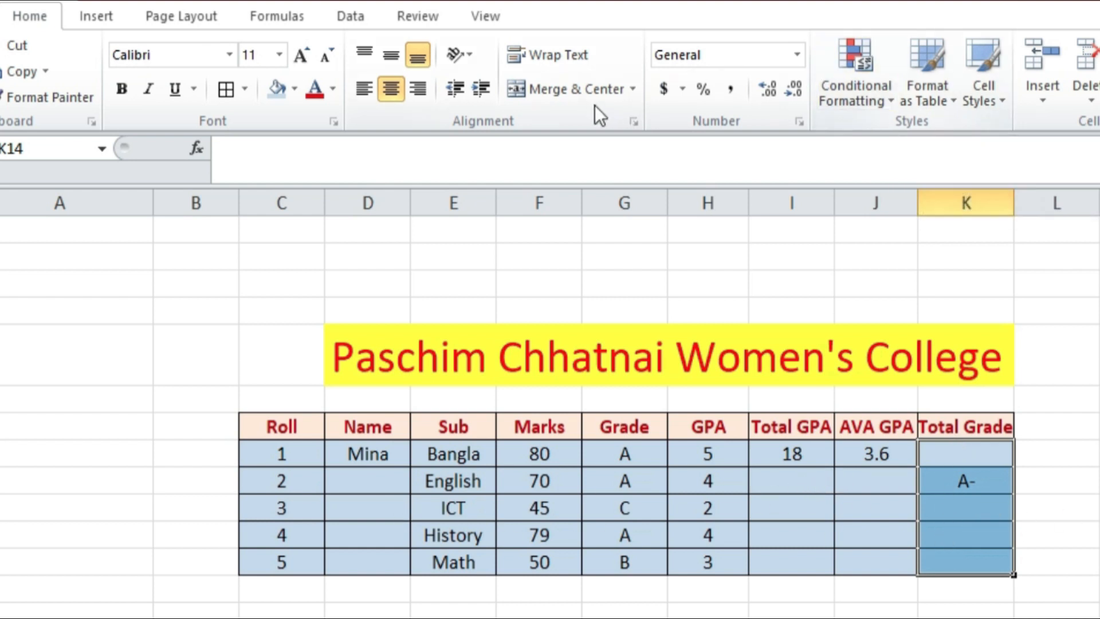
left_click(579, 89)
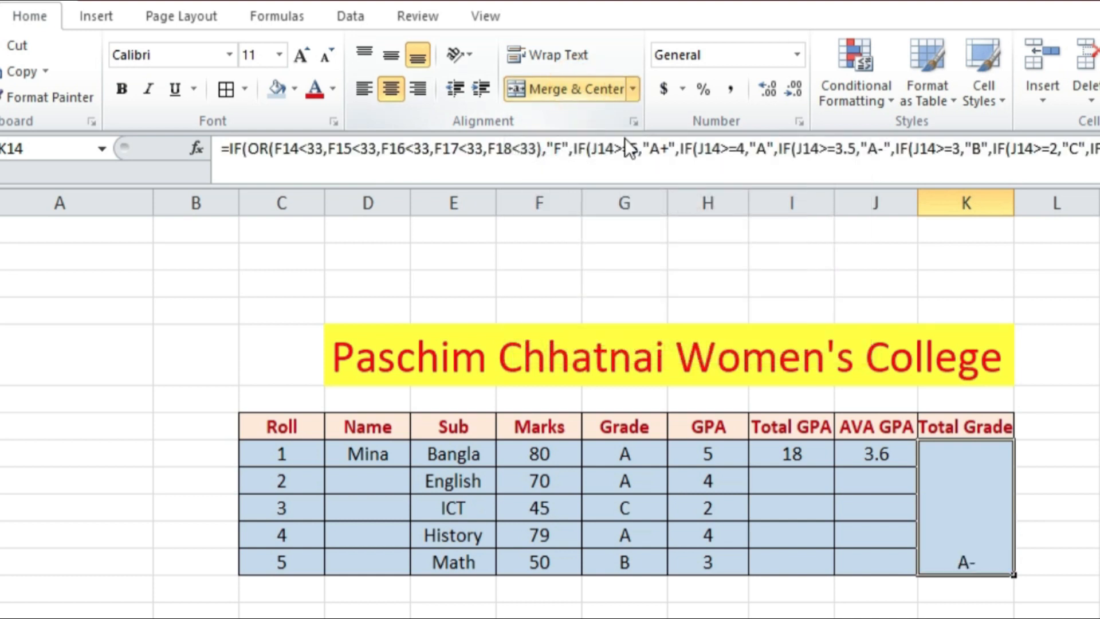
left_click_drag(862, 455, 865, 570)
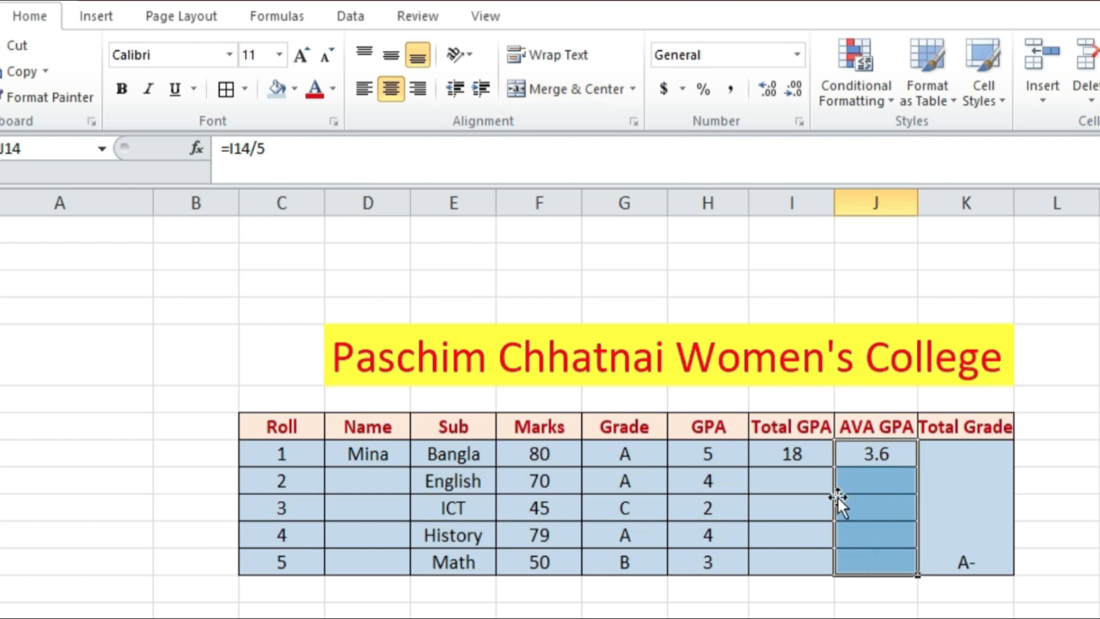
left_click(570, 94)
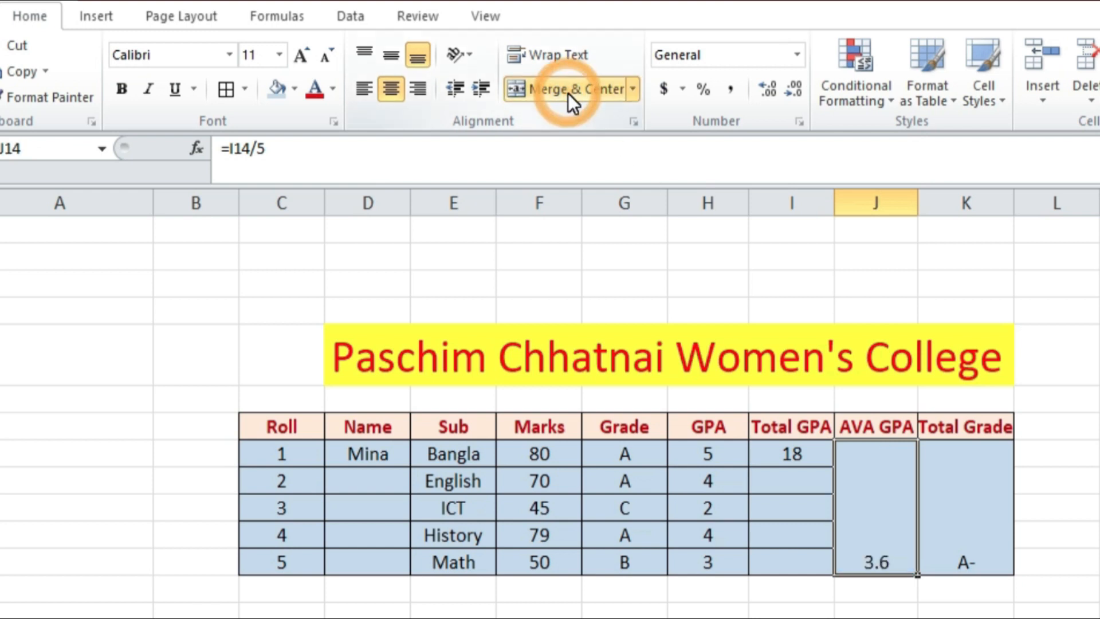
left_click_drag(778, 452, 787, 552)
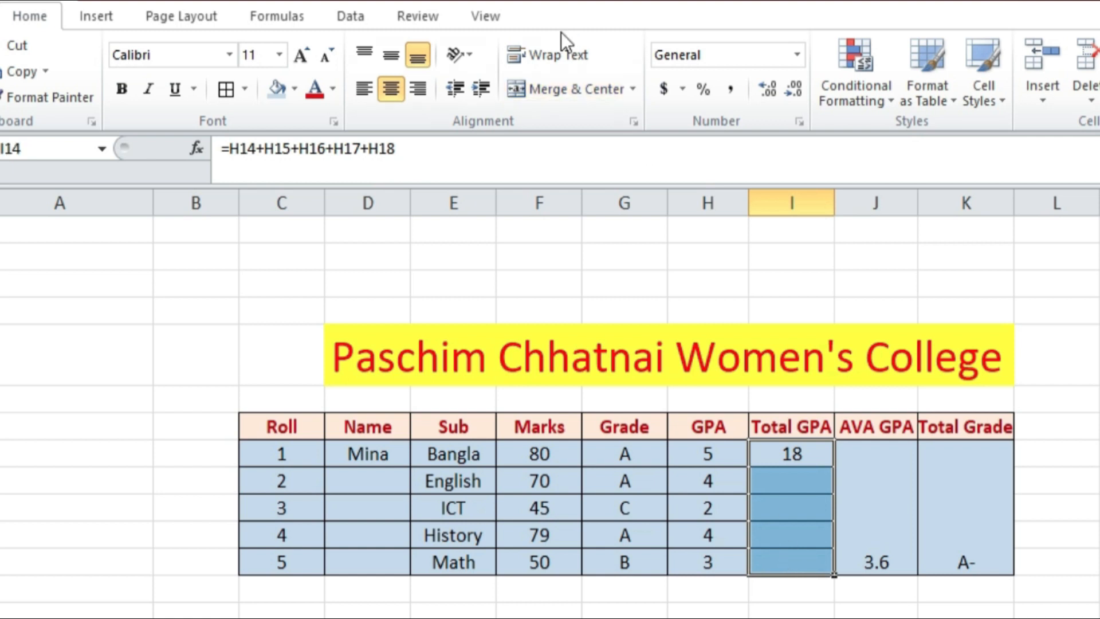
left_click(555, 92)
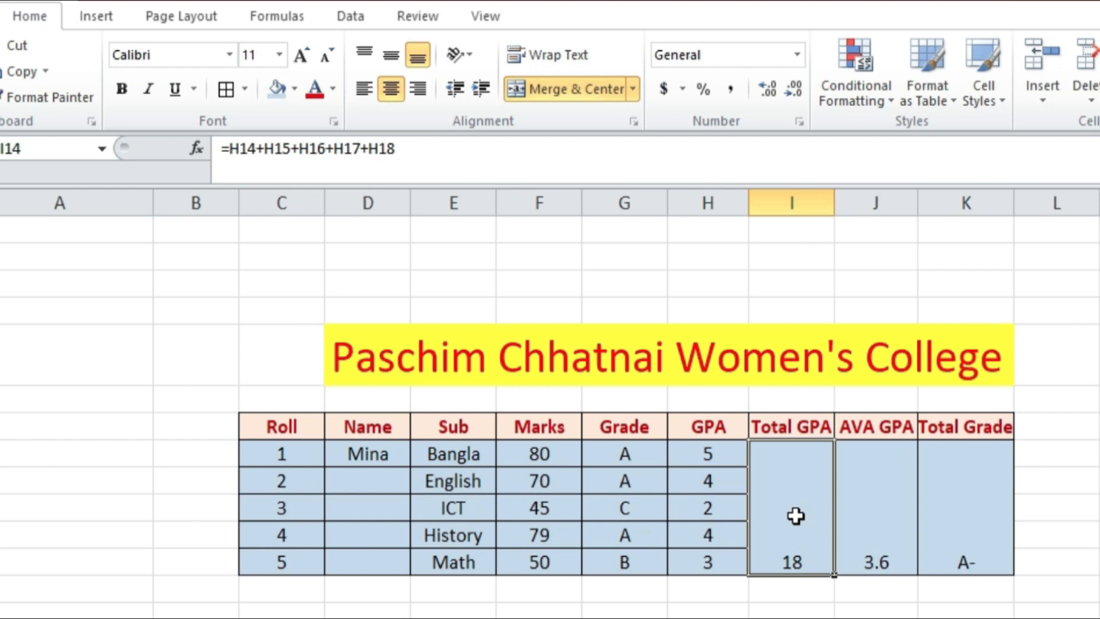
Middle-align the merged Total GPA, AVA GPA and Total Grade cells vertically.
left_click(392, 58)
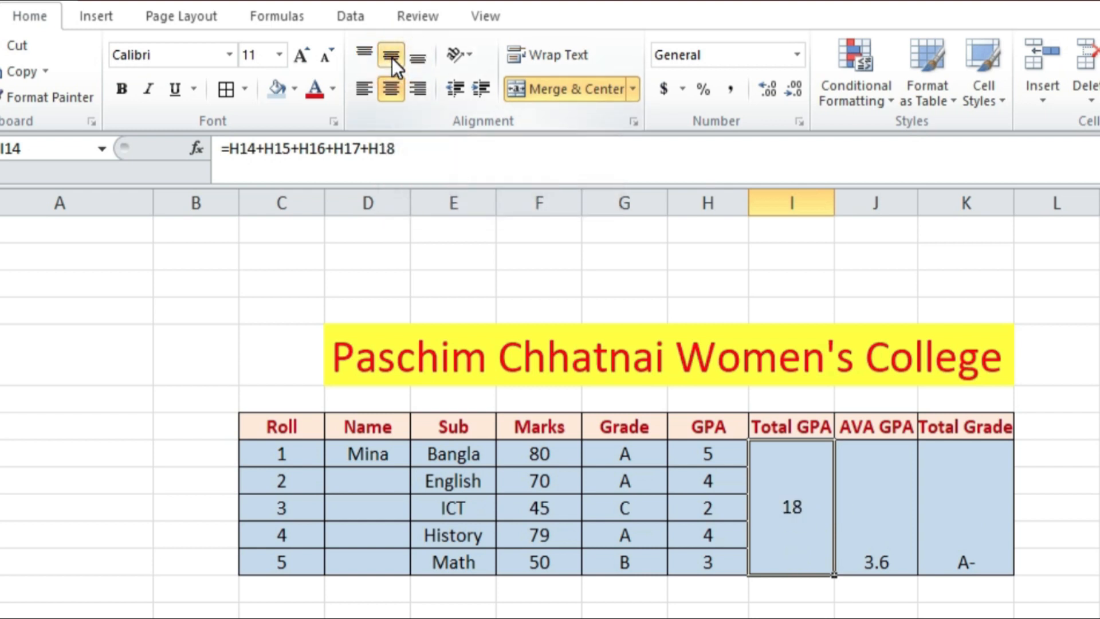
left_click(876, 538)
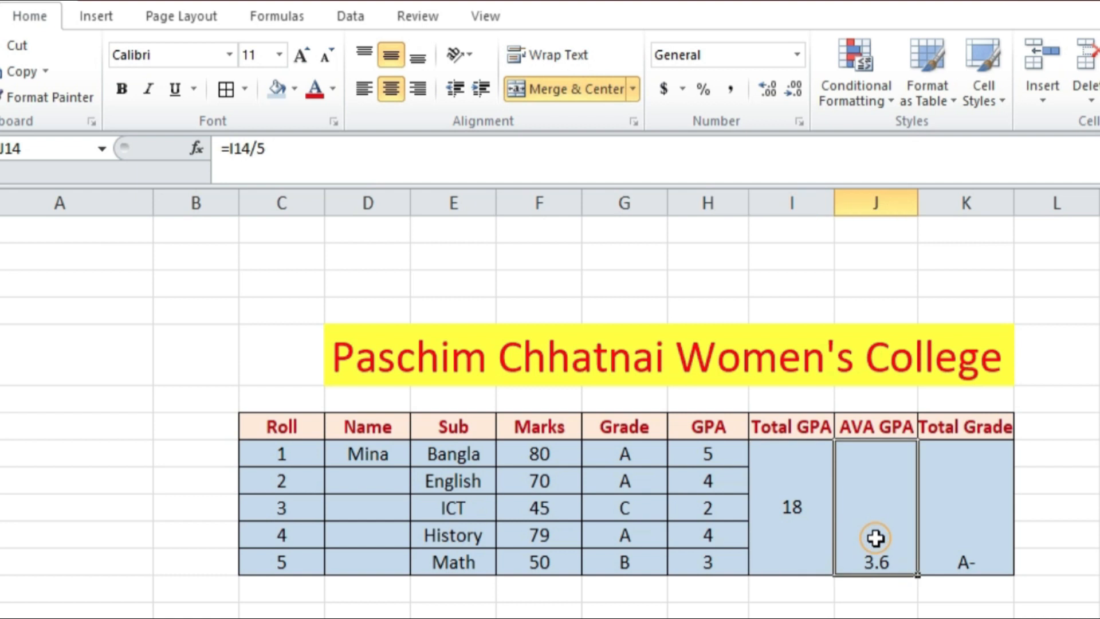
left_click(392, 57)
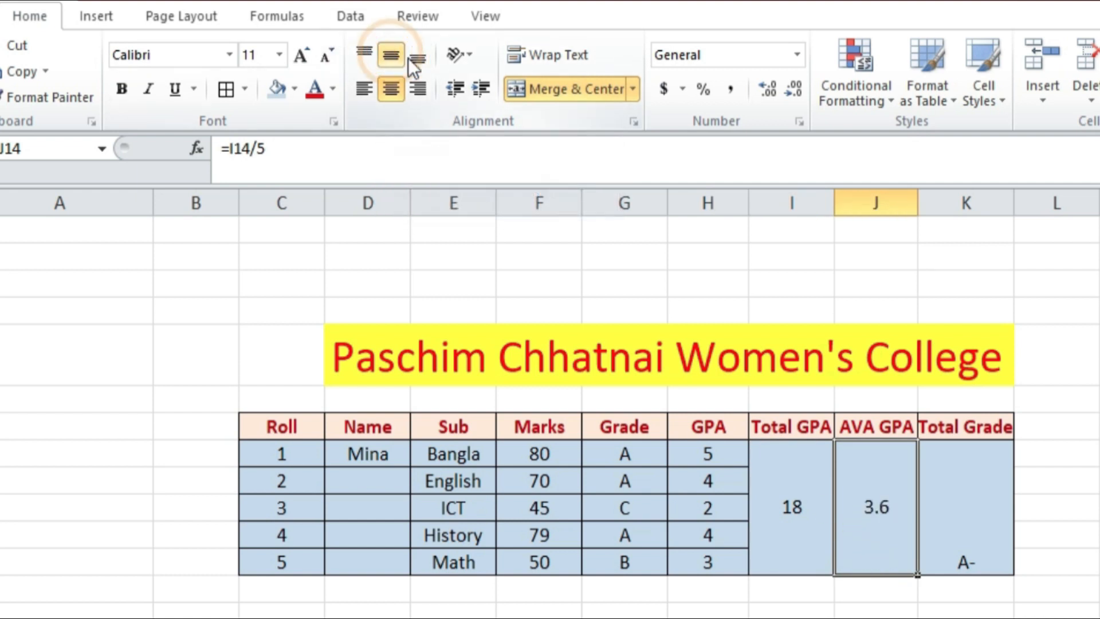
left_click(994, 533)
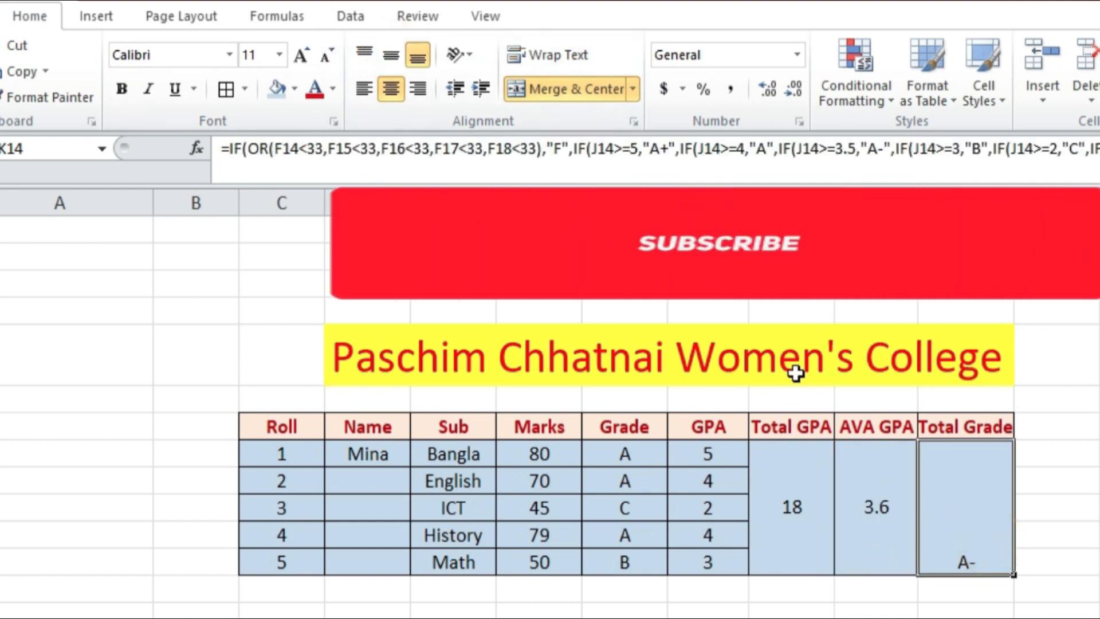
left_click(391, 56)
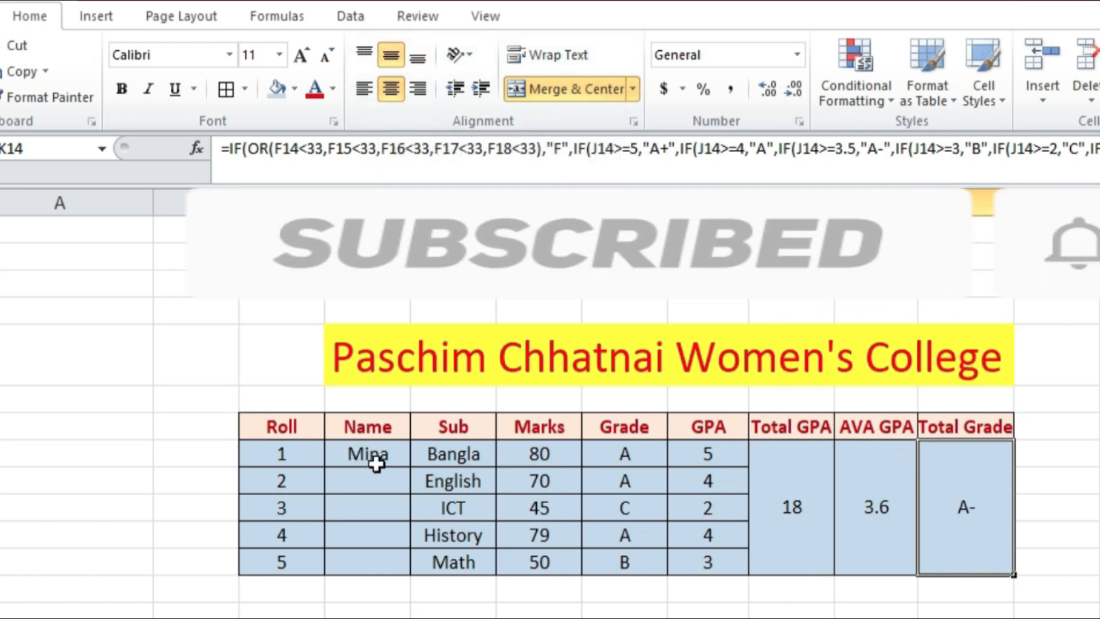
Merge and center the Name cells D14:D18 and middle-align the student's name vertically.
left_click_drag(364, 456, 364, 541)
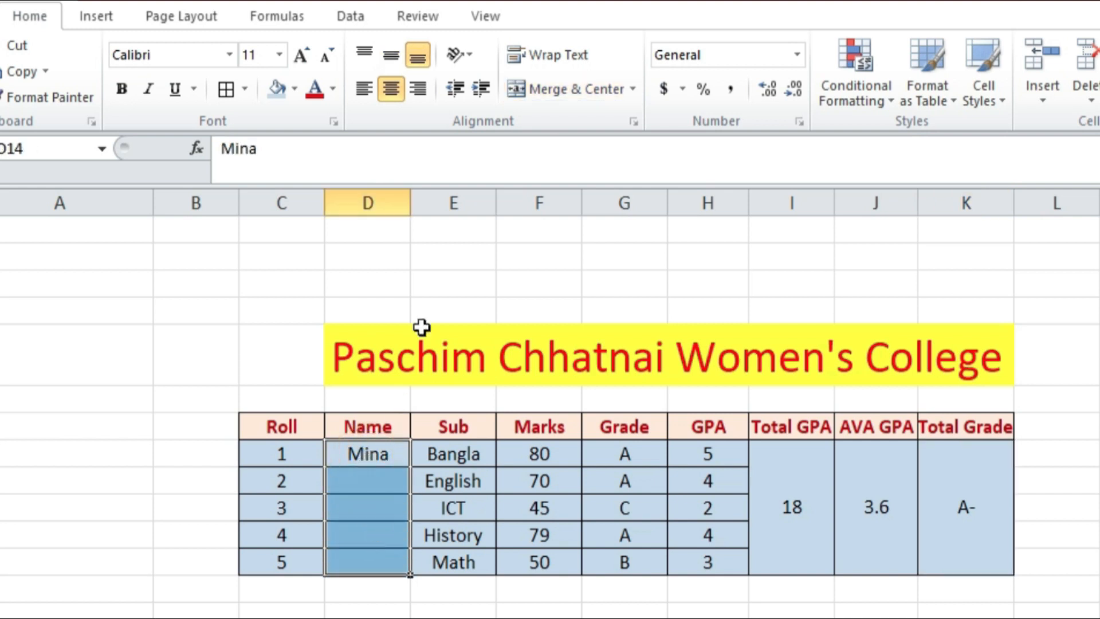
left_click(576, 91)
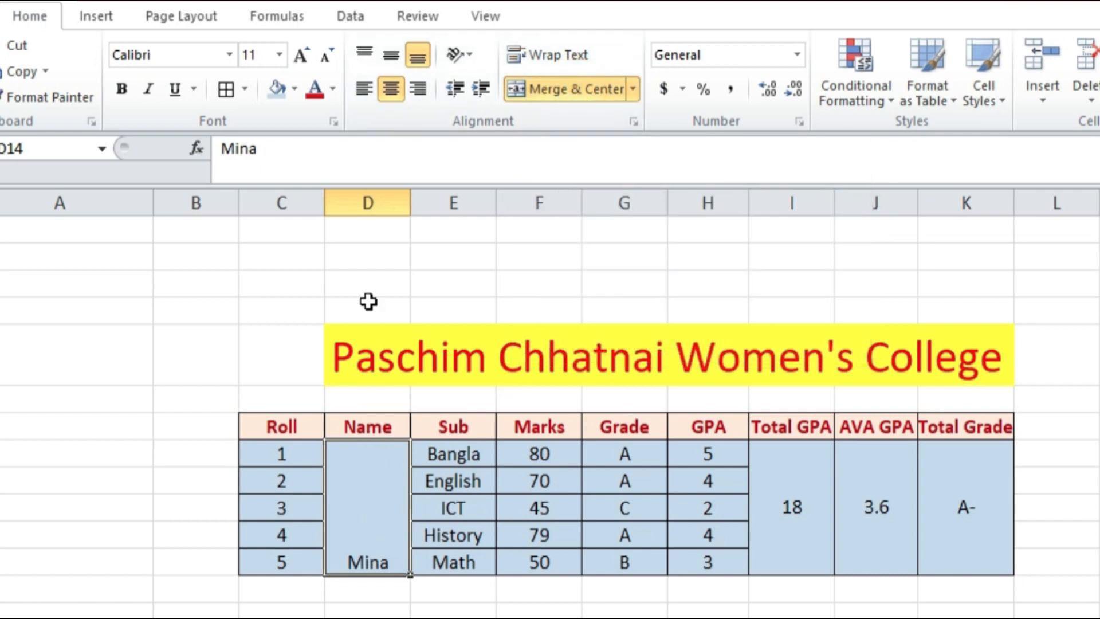
left_click(391, 58)
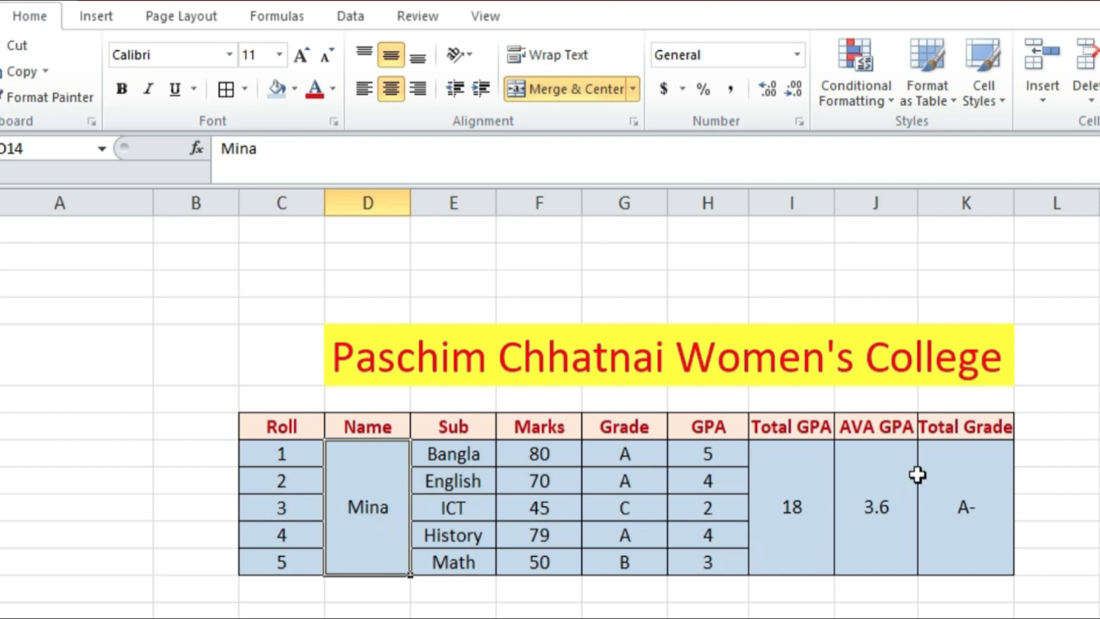
left_click(970, 463)
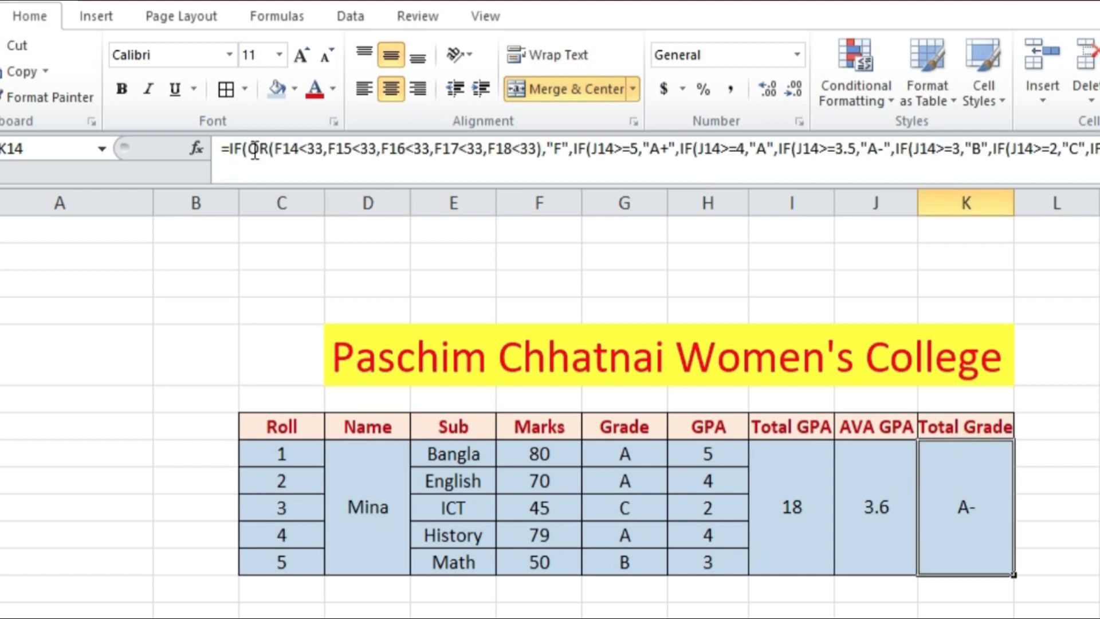
Fill the merged Total Grade cell with light red and the merged Name cell with very light gray.
left_click(297, 87)
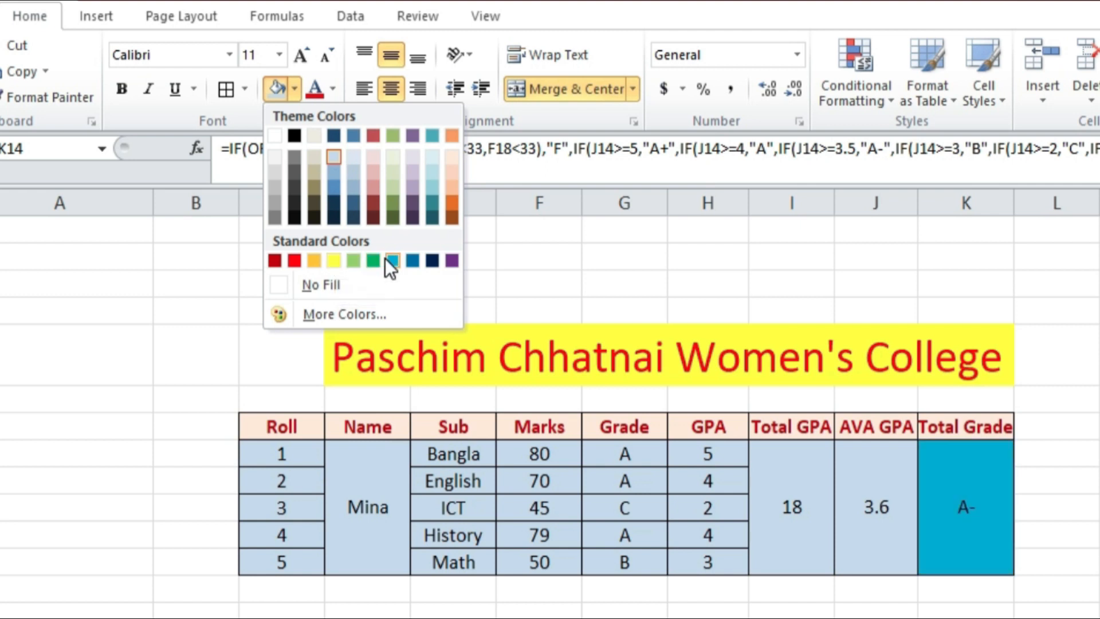
left_click(370, 156)
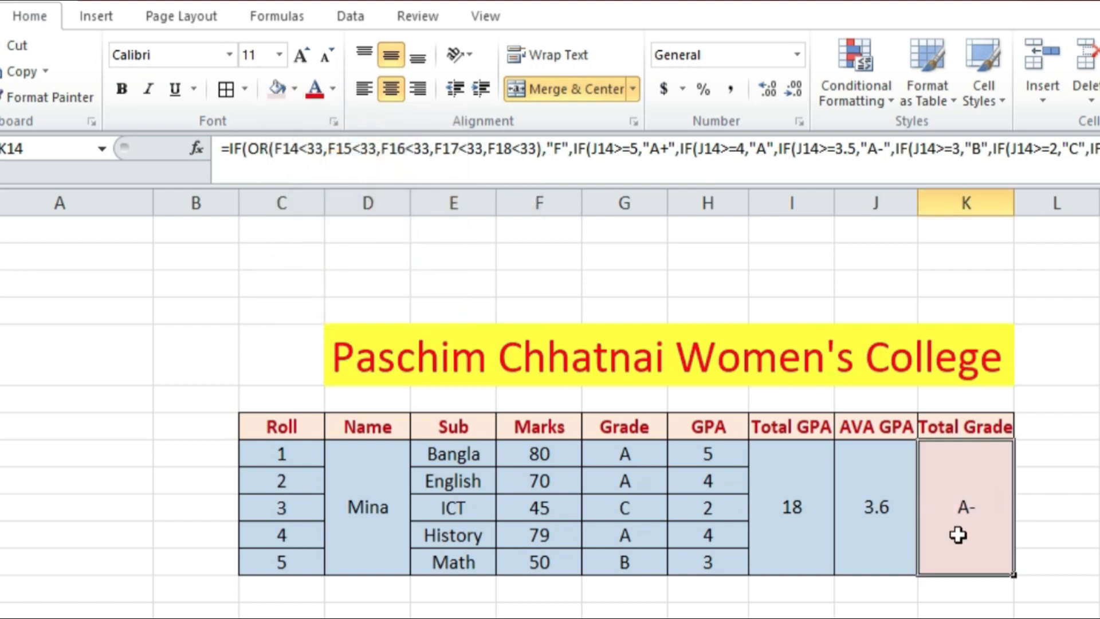
left_click(361, 472)
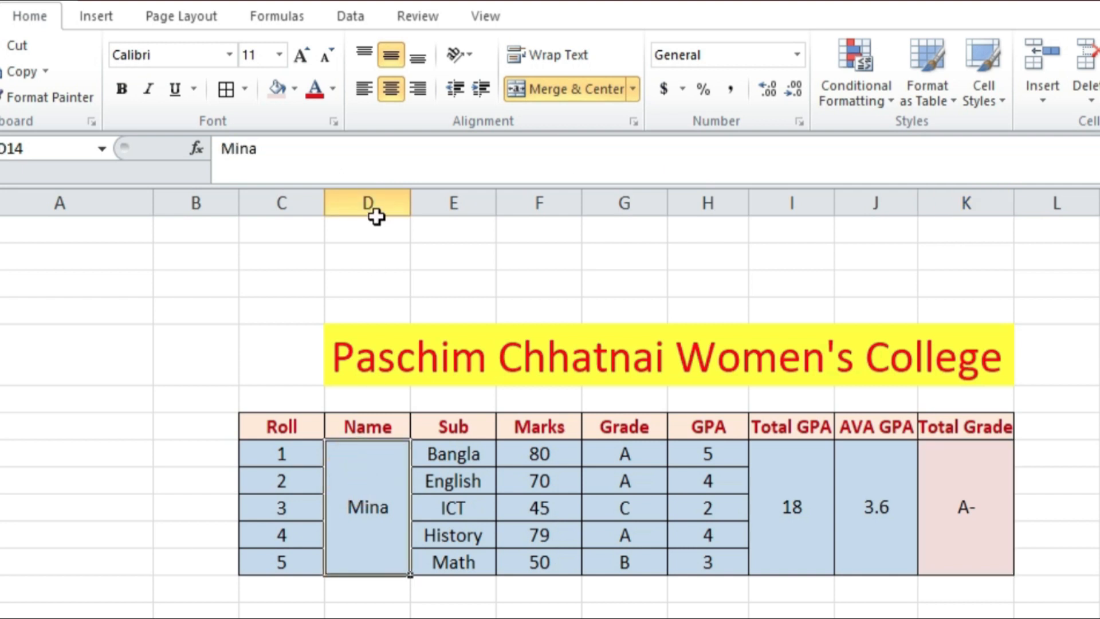
left_click(296, 89)
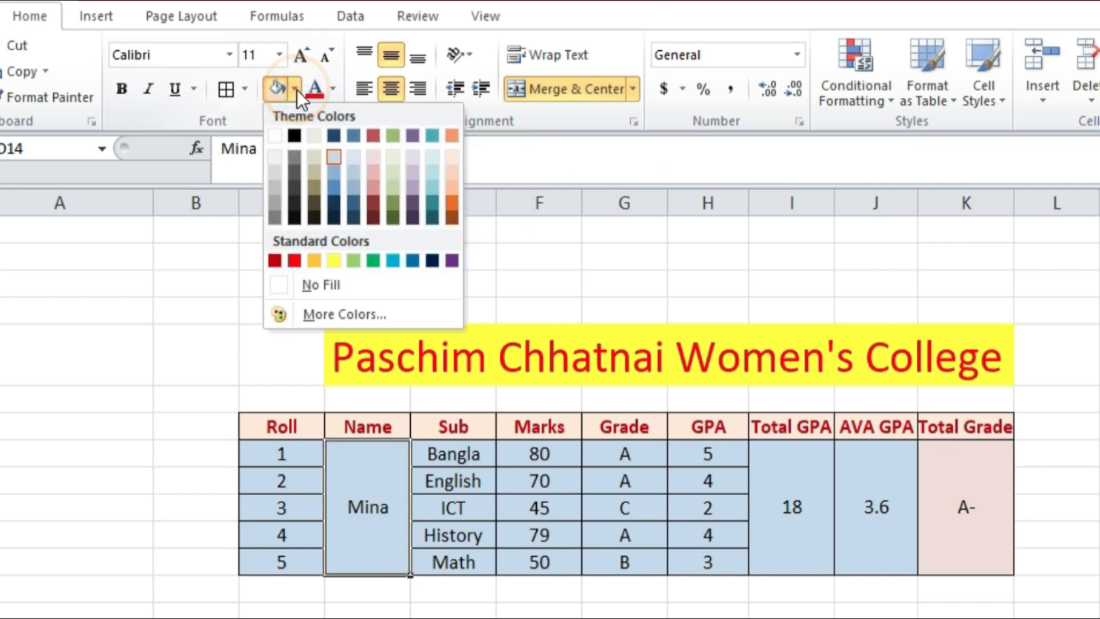
left_click(276, 156)
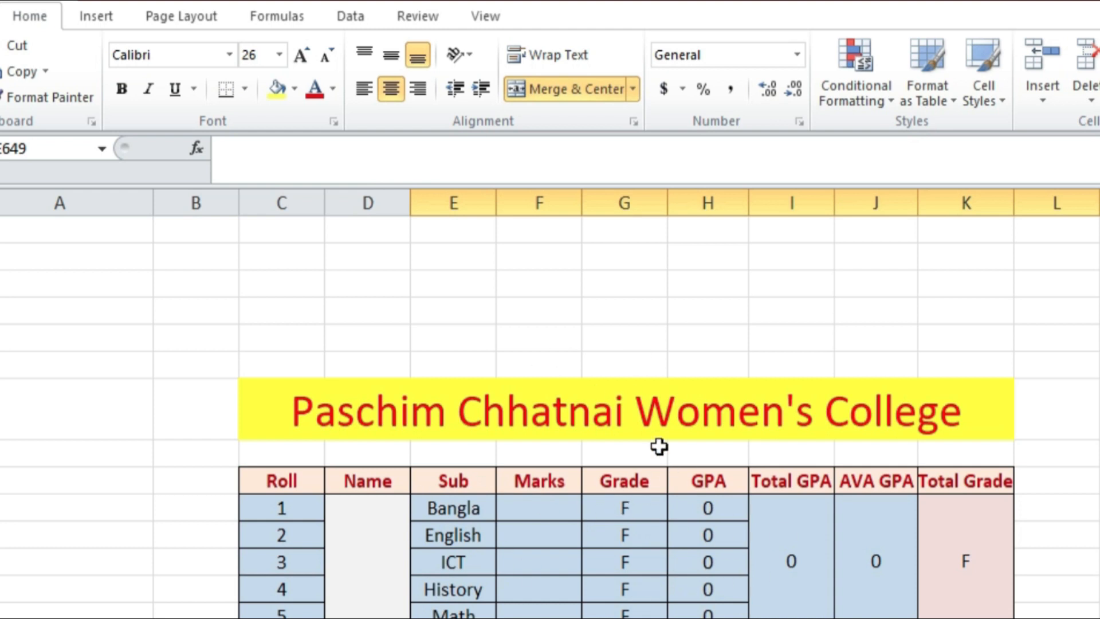
Replicate the whole result sheet block, from the title in C11 through the marks table, repeatedly down columns C to K with continuing roll numbers.
left_click(253, 390)
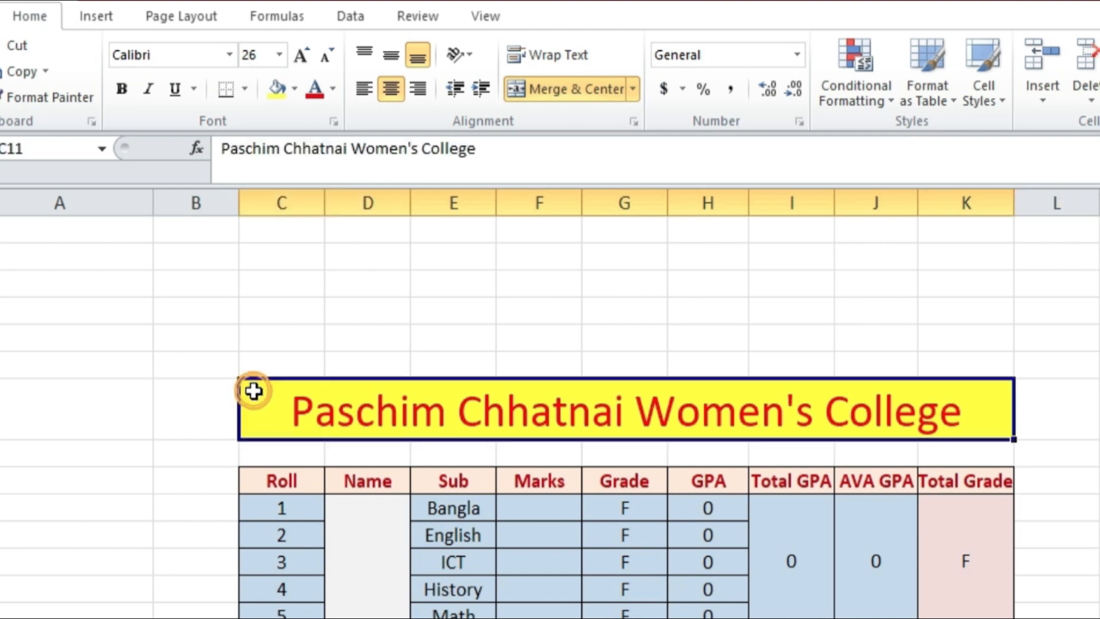
left_click(253, 388)
left_click_drag(254, 431, 261, 605)
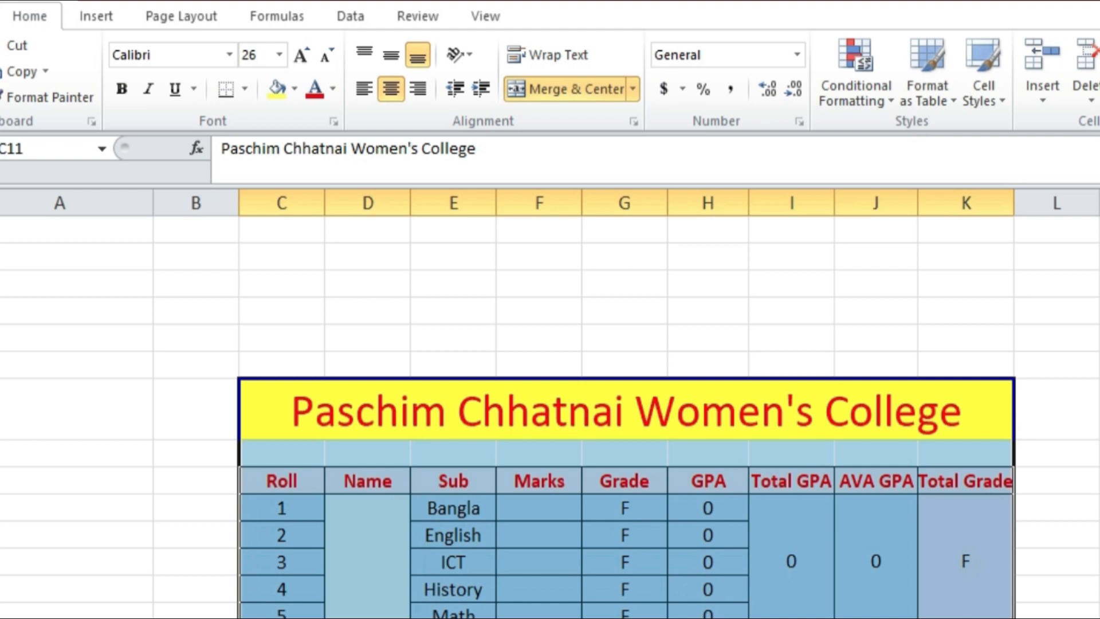
key("ctrl+c")
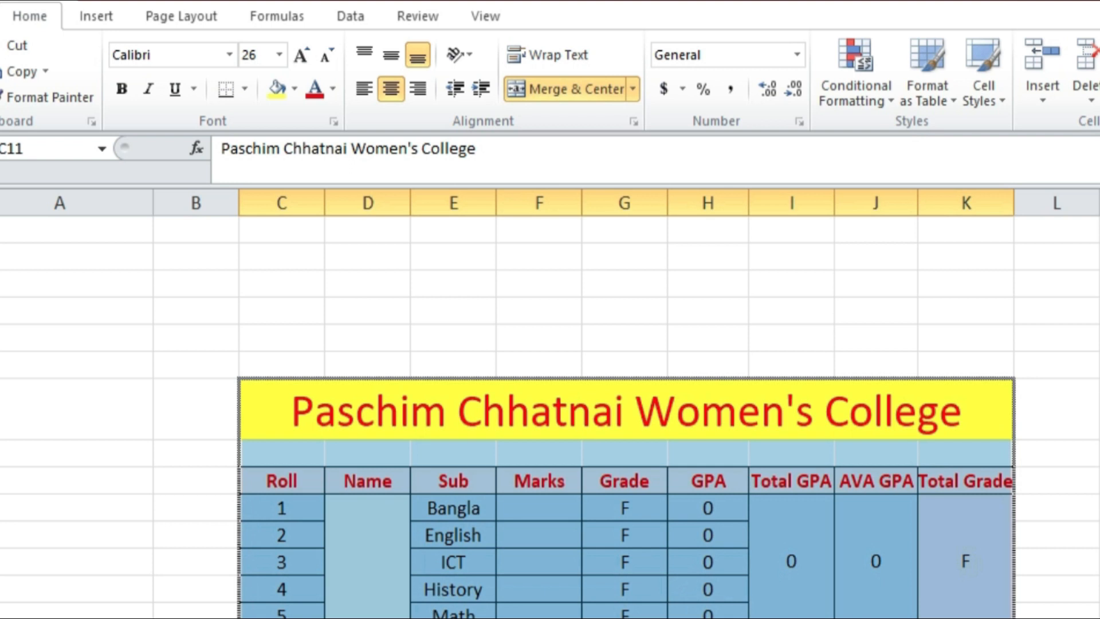
scroll(626, 412, "down", 6)
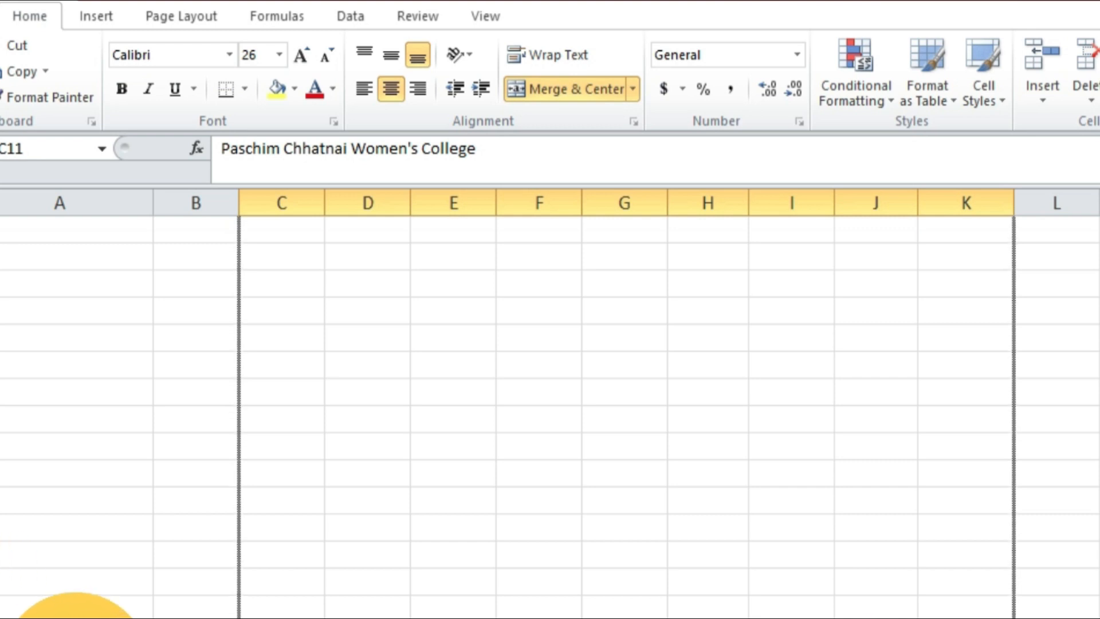
key("ctrl+v")
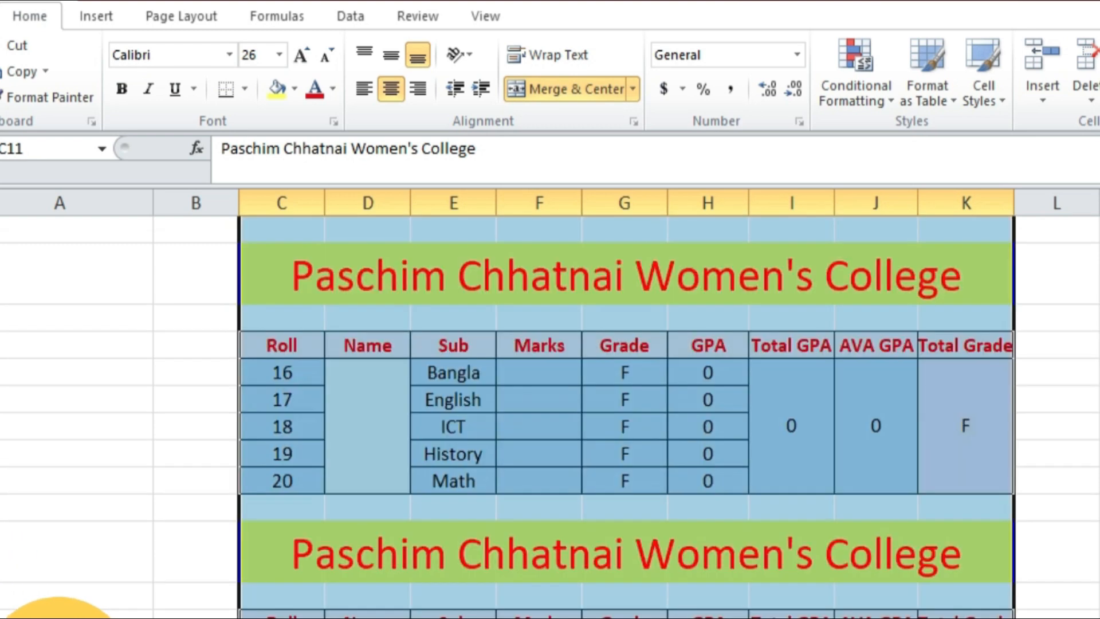
scroll(708, 527, "up", 3)
scroll(707, 523, "up", 3)
scroll(501, 310, "down", 12)
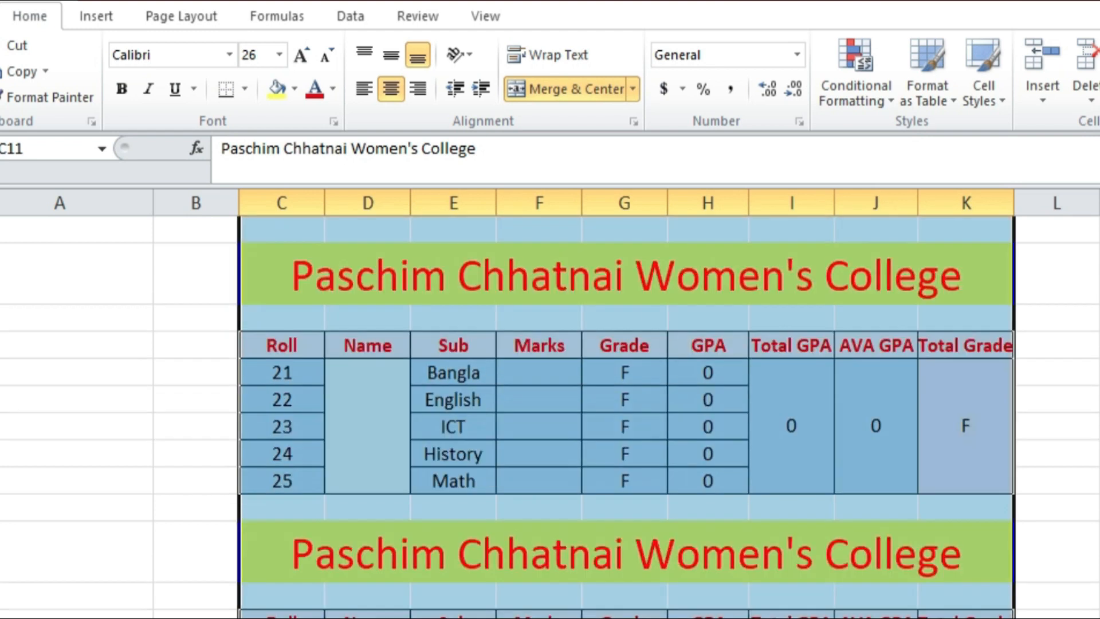
scroll(709, 395, "up", 12)
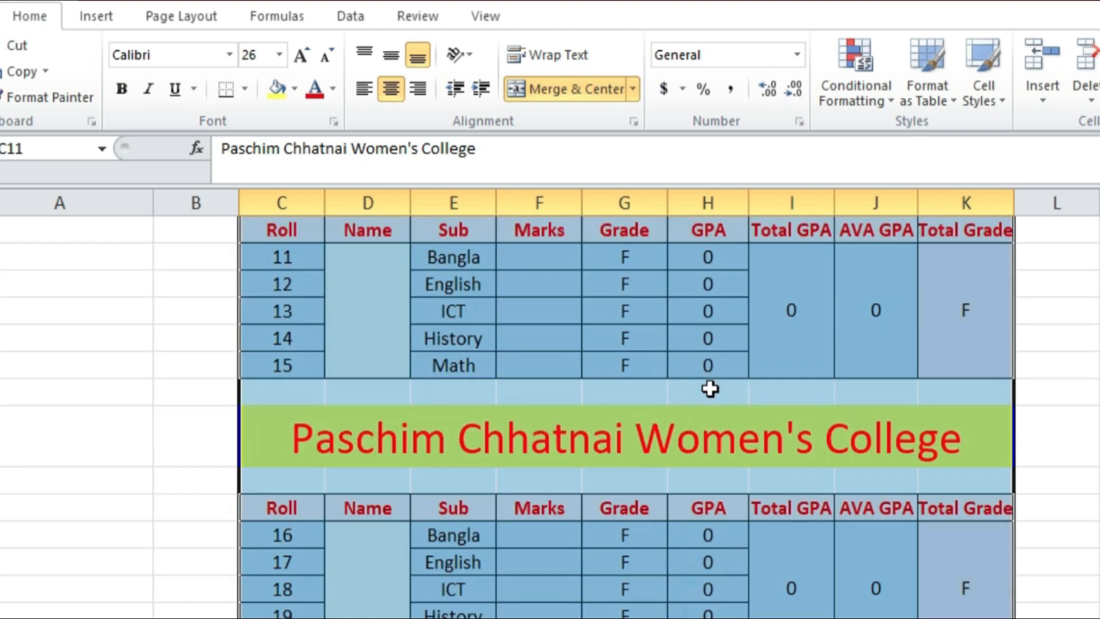
scroll(709, 397, "up", 3)
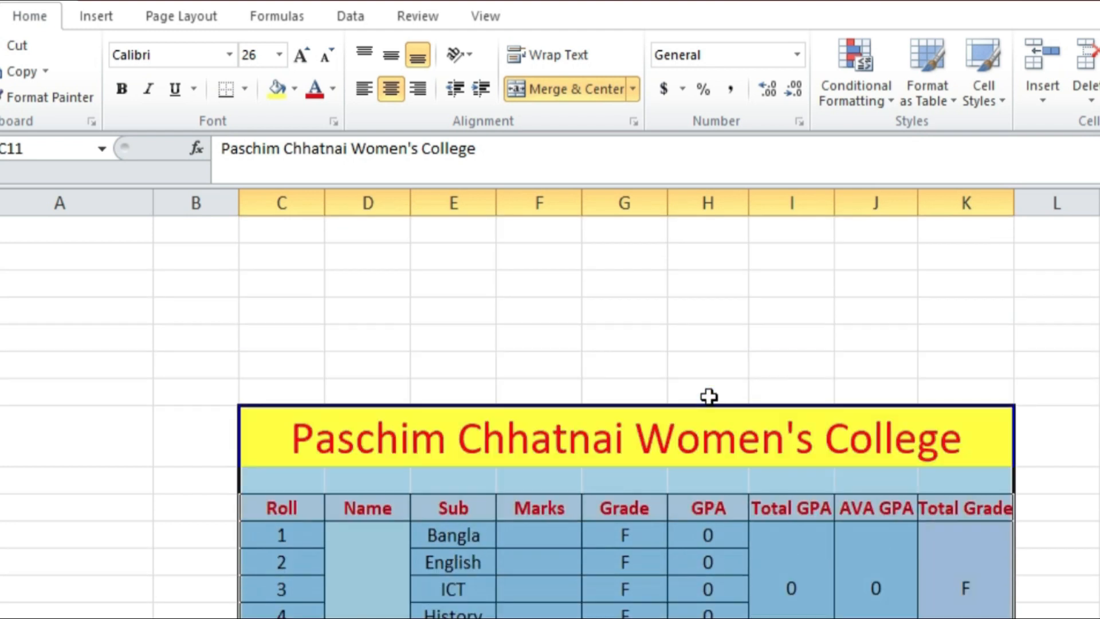
Enter the student's name in the merged Name cell of the result sheet for rolls 16 to 20.
scroll(709, 396, "down", 10)
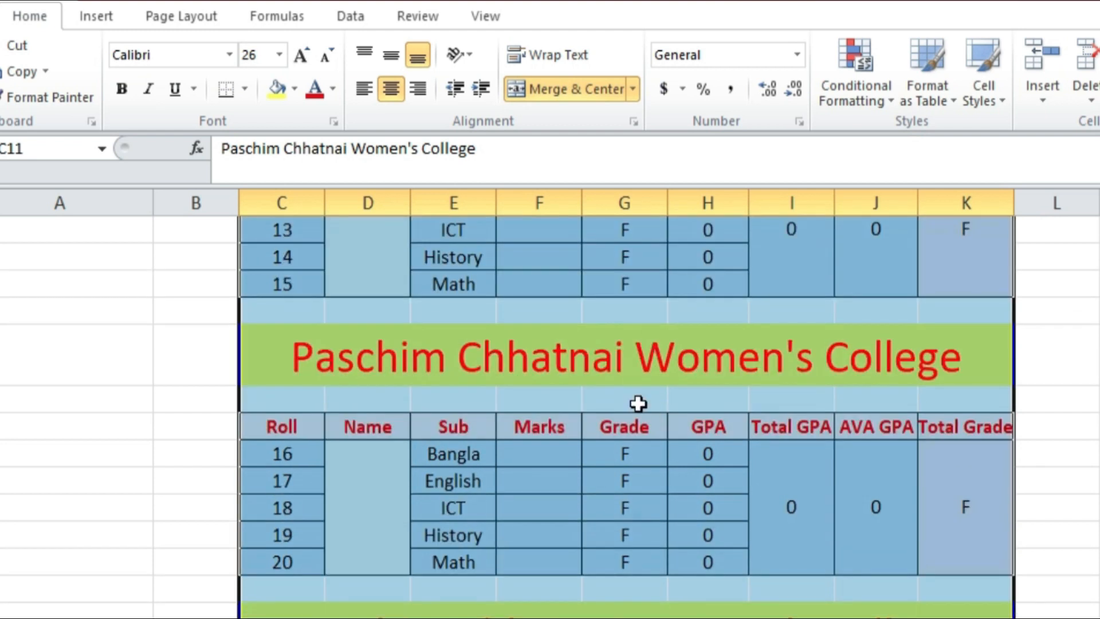
left_click(359, 501)
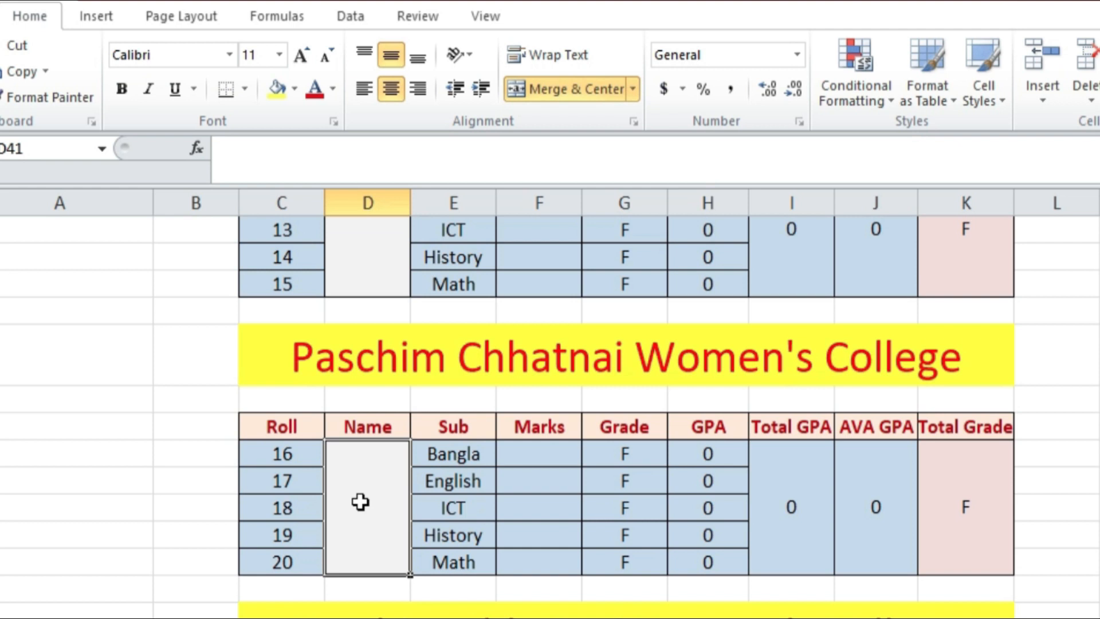
type("MUNNI")
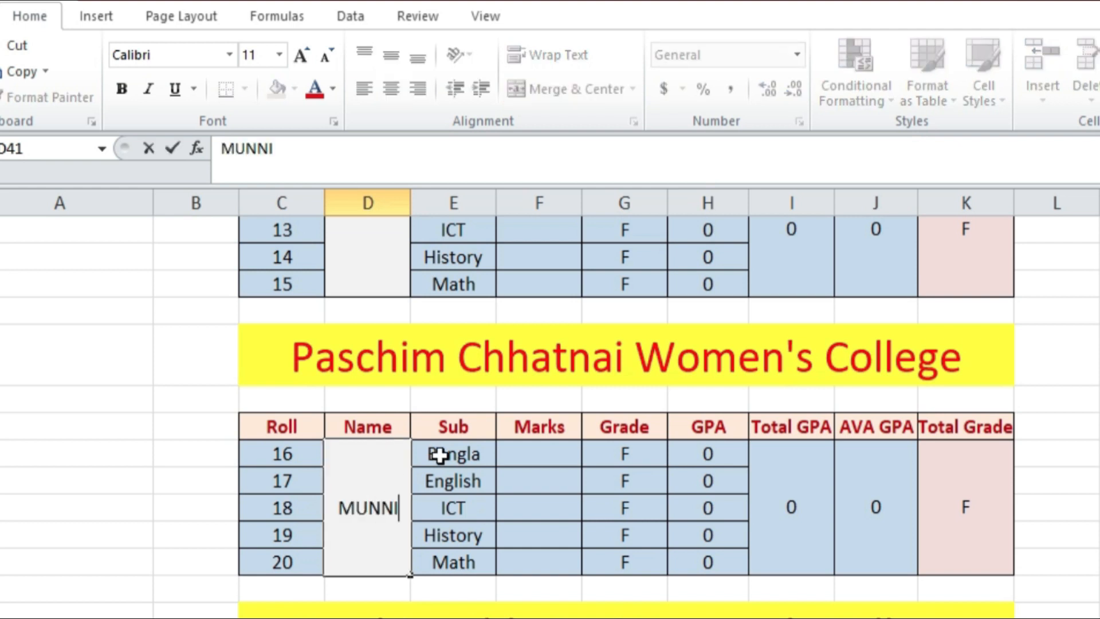
Enter the marks for rolls 16 to 20: Bangla 80, English 81, ICT 78, History 88 and Math 81.
left_click(545, 453)
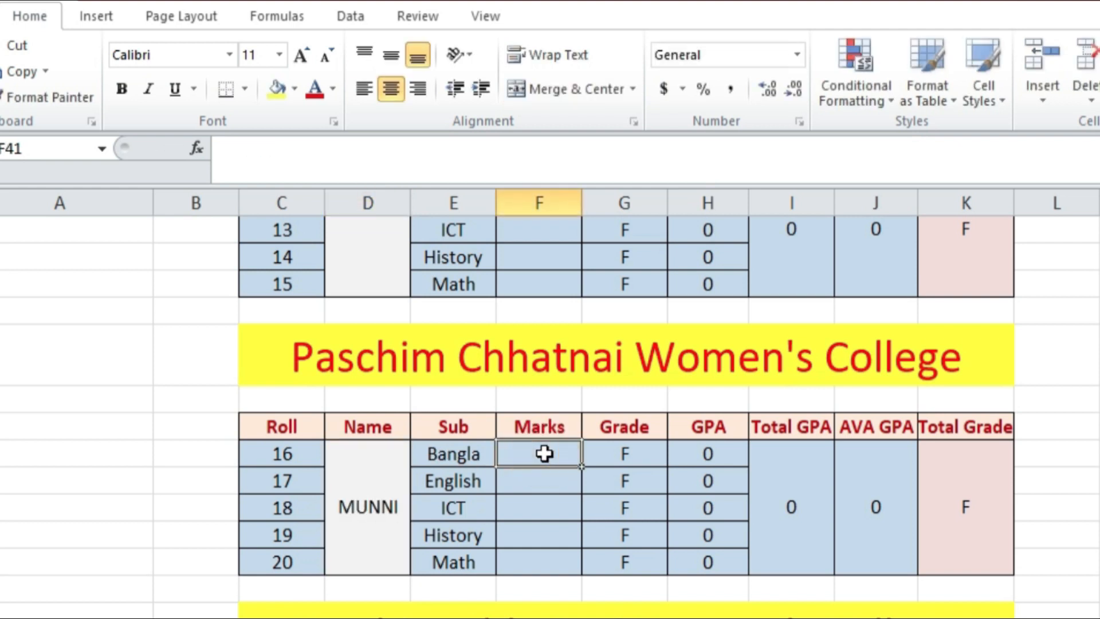
type("80")
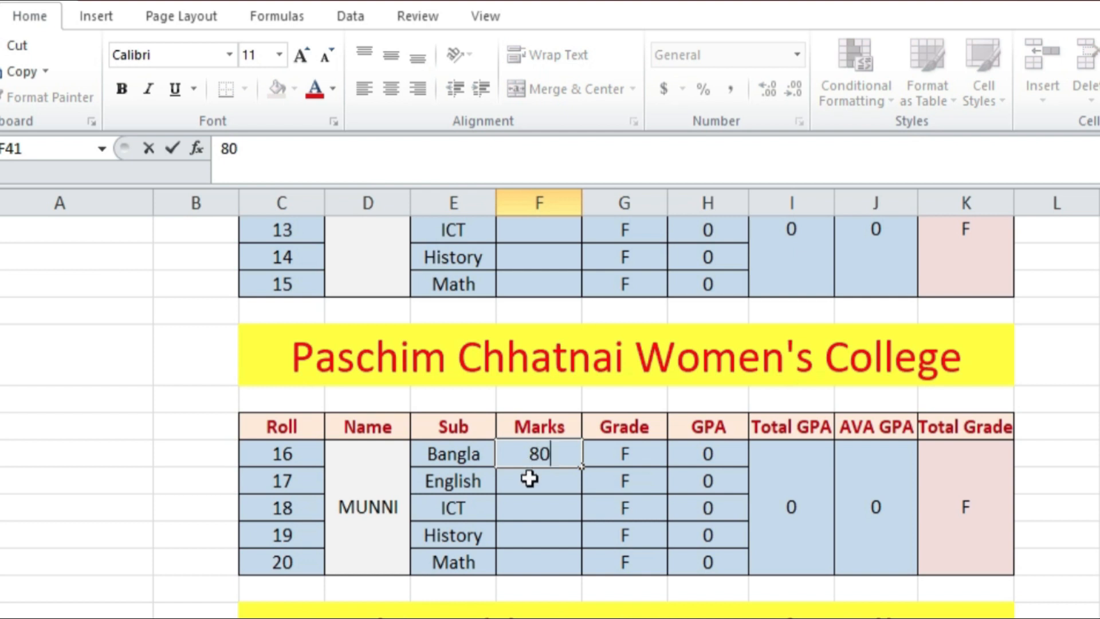
left_click(529, 478)
type("8")
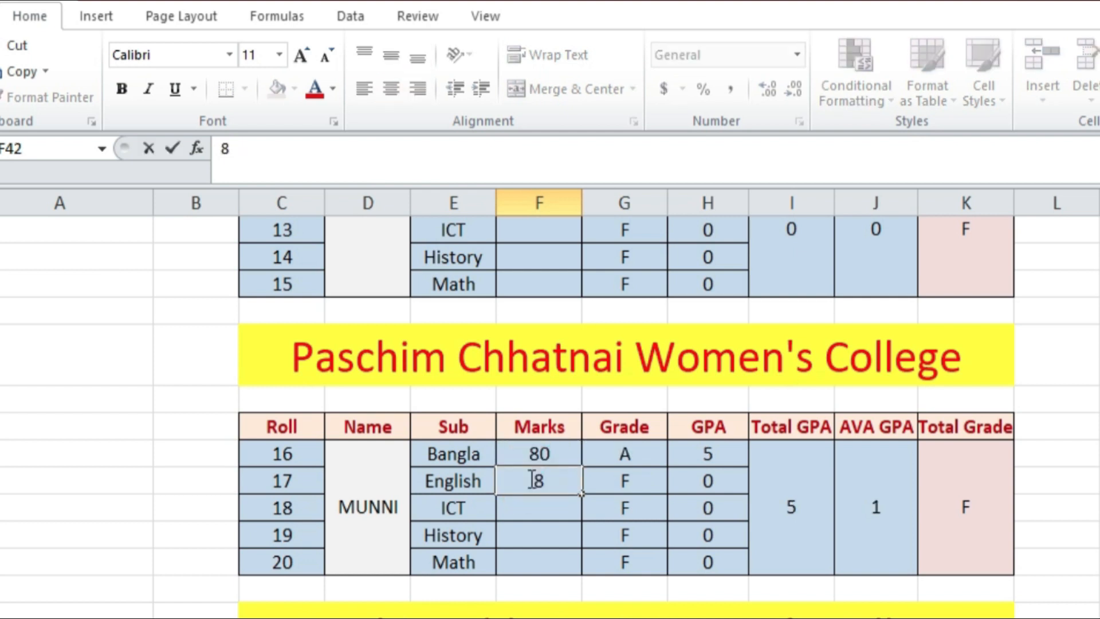
type("1")
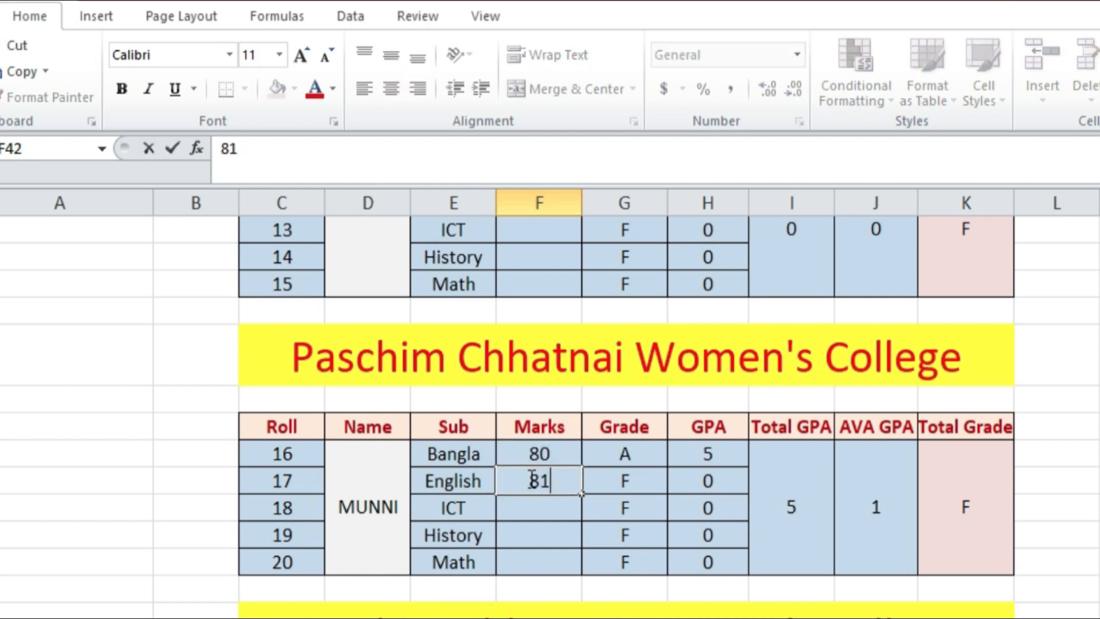
left_click(546, 512)
type("78")
left_click(544, 536)
type("88")
left_click(544, 565)
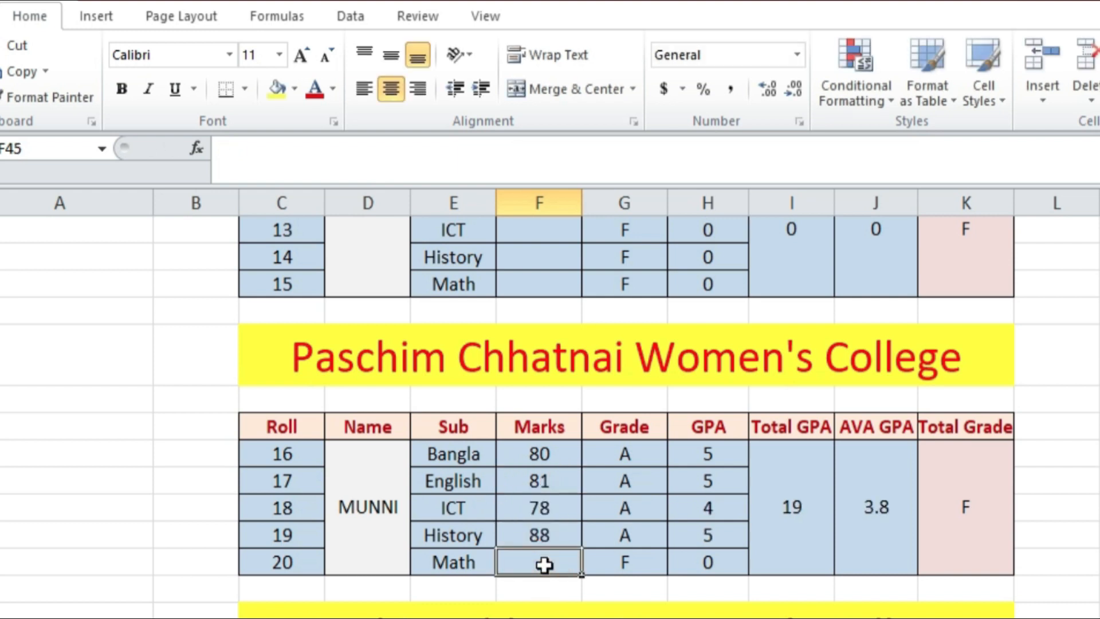
type("81")
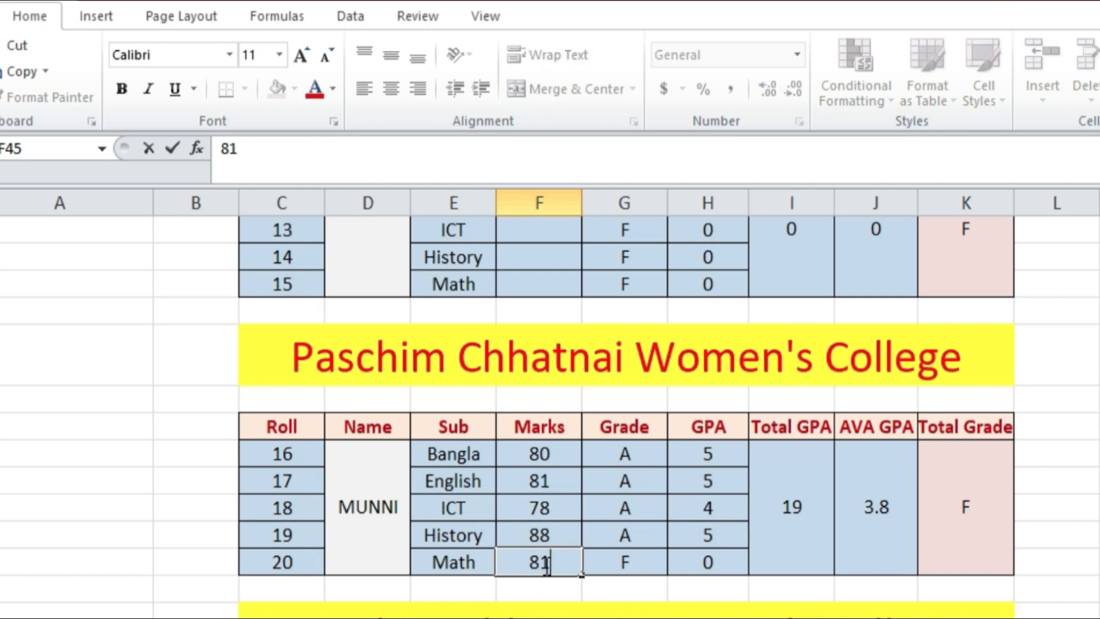
left_click(1056, 509)
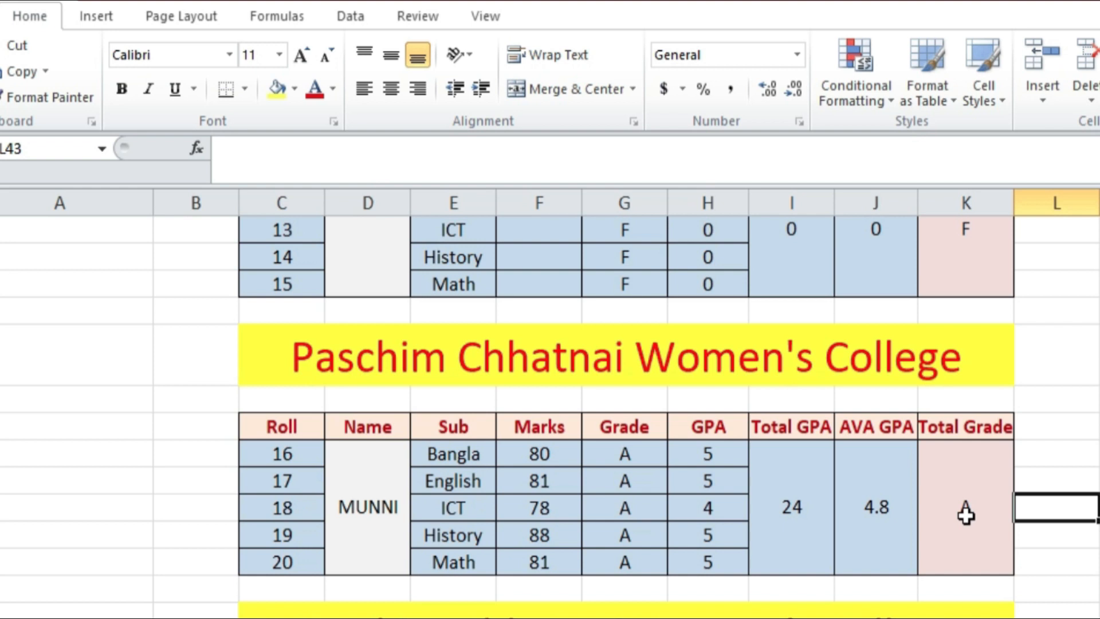
Change the ICT mark in F43 to 80.
left_click(545, 509)
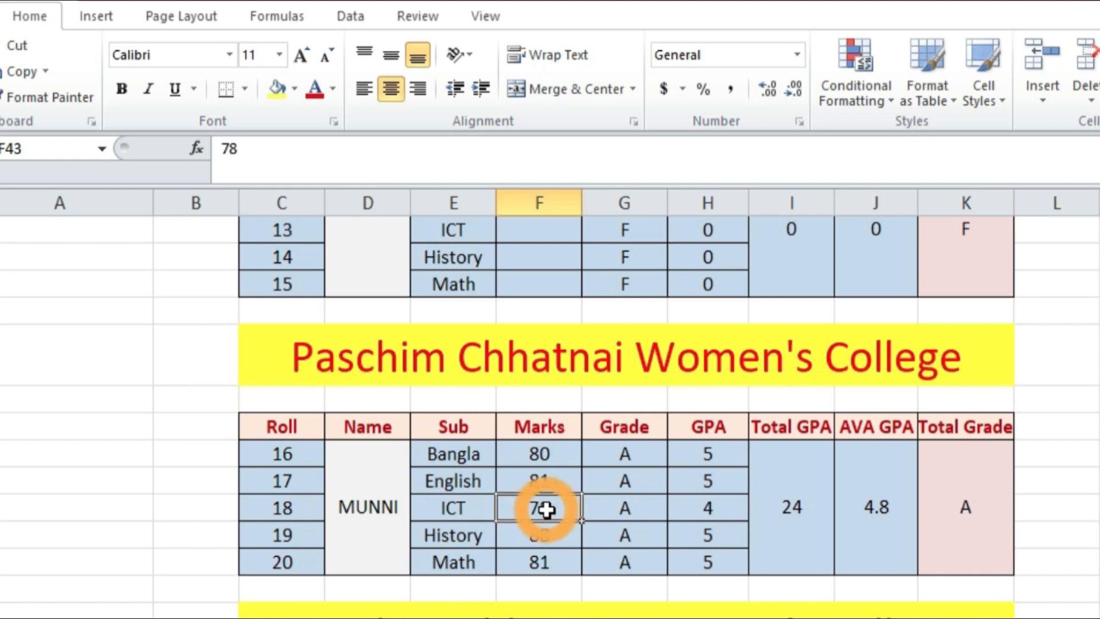
type("80")
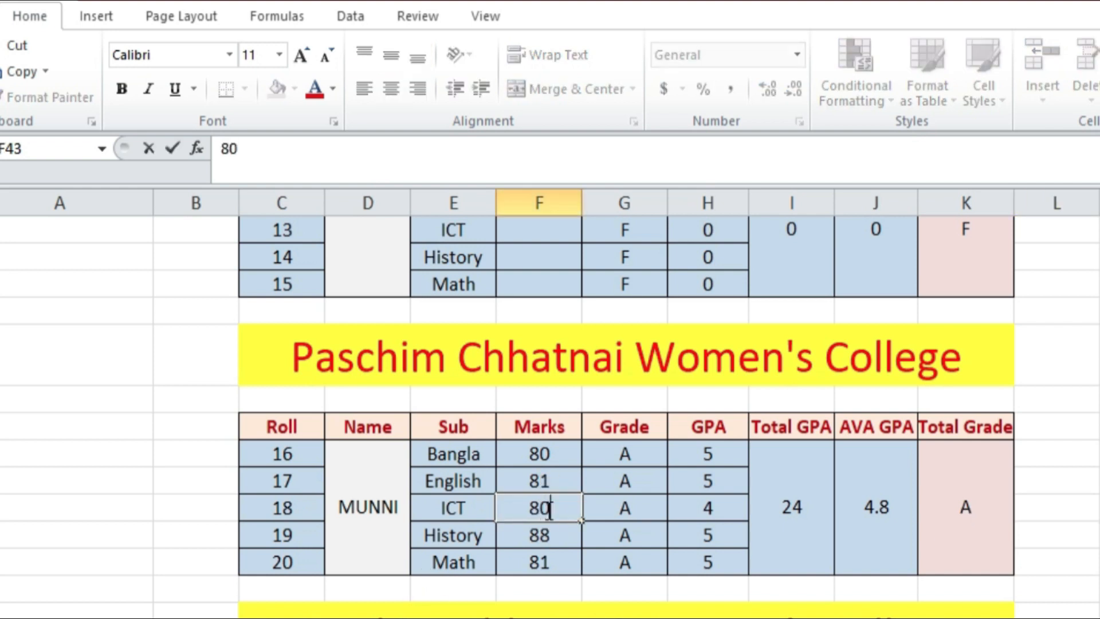
left_click(1098, 508)
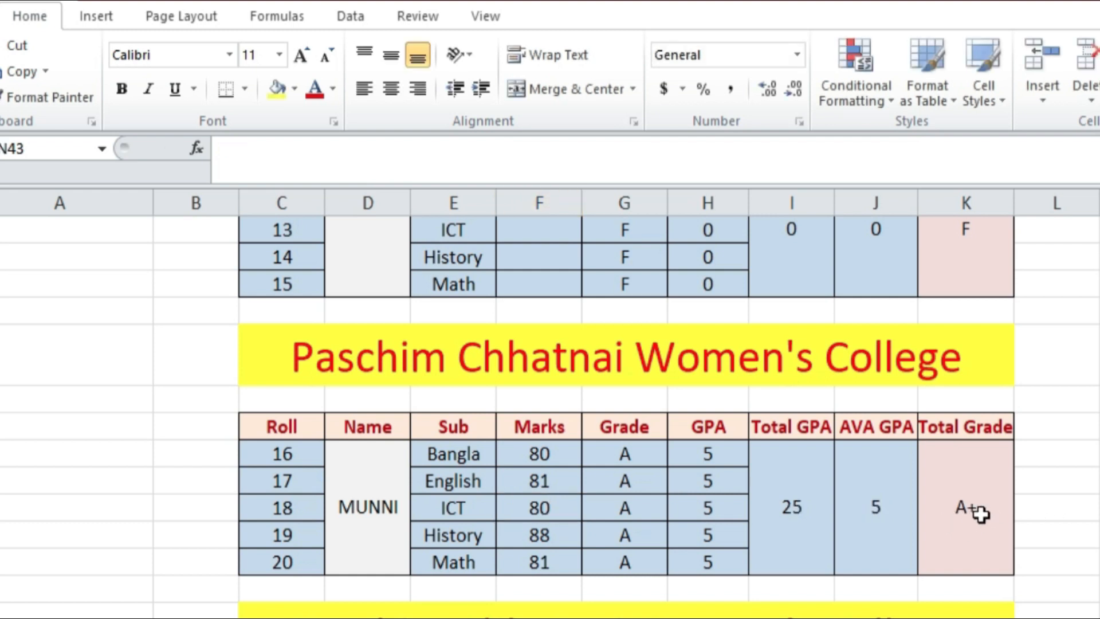
Check the print preview of the active sheet and return to the worksheet.
scroll(831, 532, "up", 6)
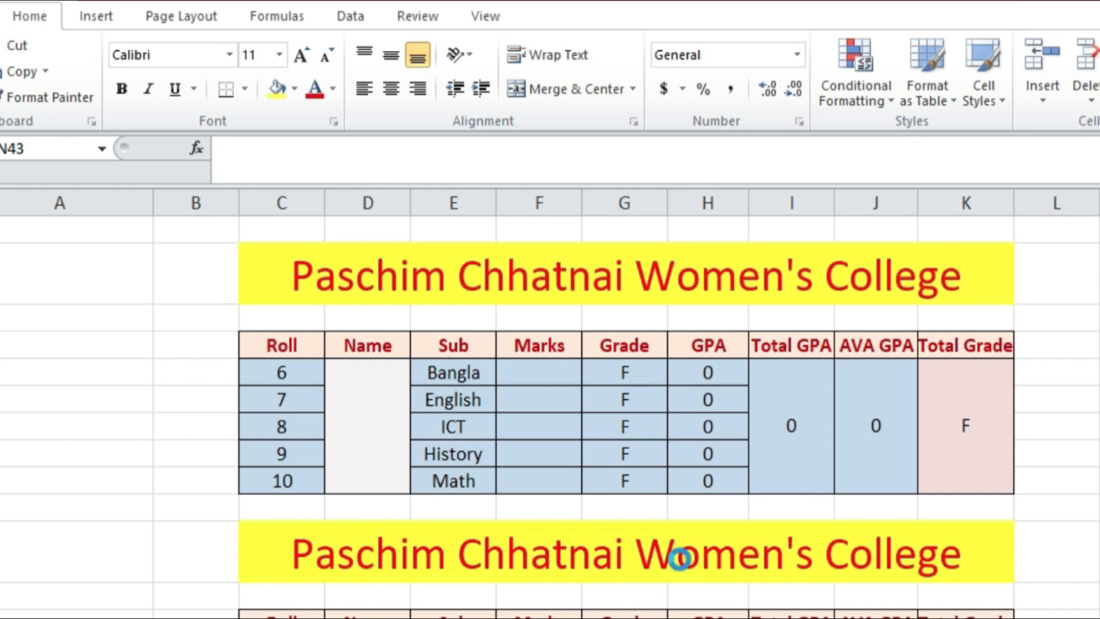
key("ctrl+p")
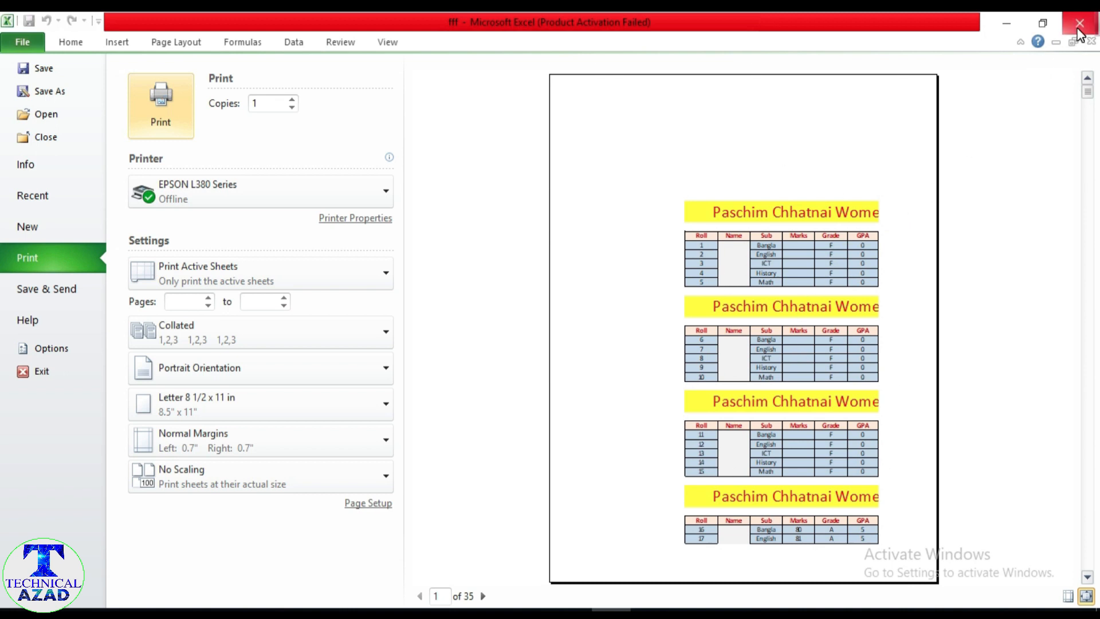
key("Escape")
Set the filled-in result sheet C38:K45 as the print area and open its print preview.
scroll(414, 440, "down", 6)
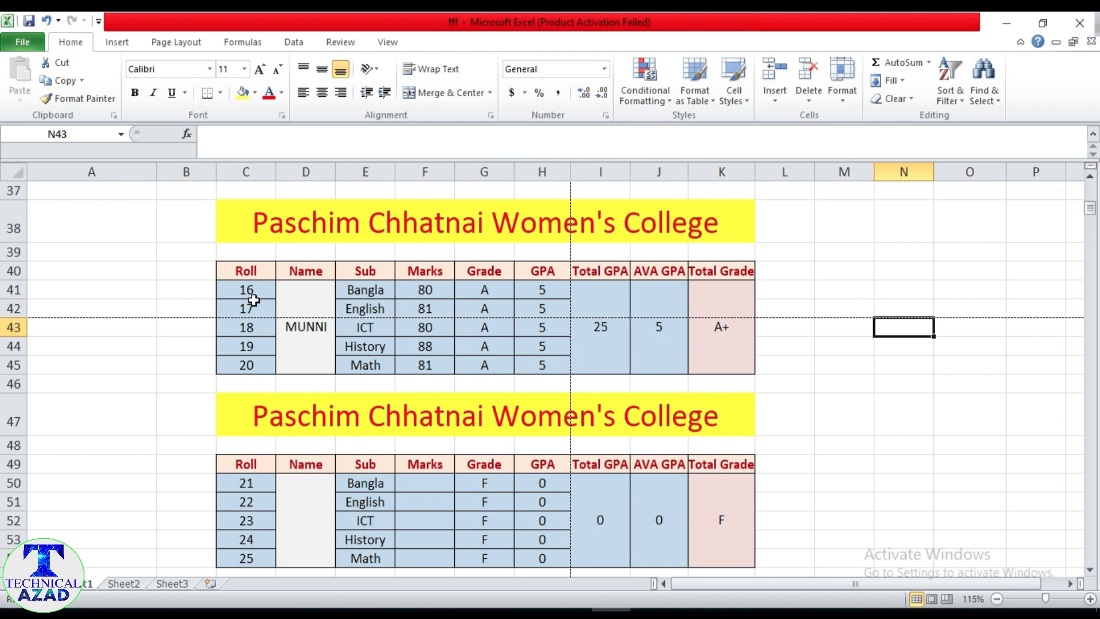
left_click_drag(224, 204, 238, 292)
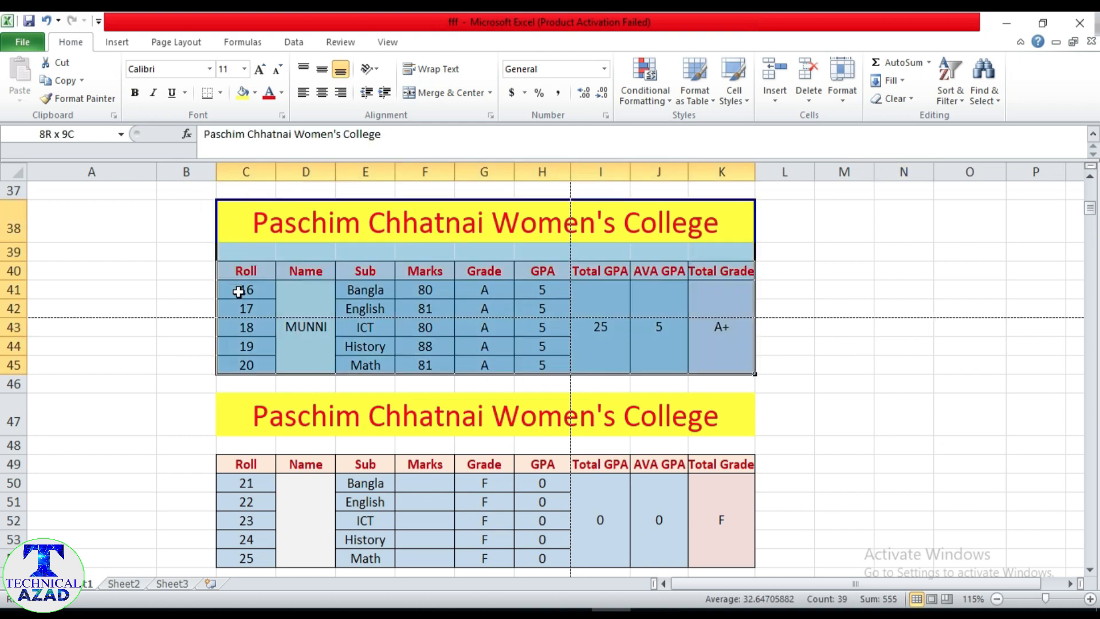
left_click_drag(264, 358, 710, 371)
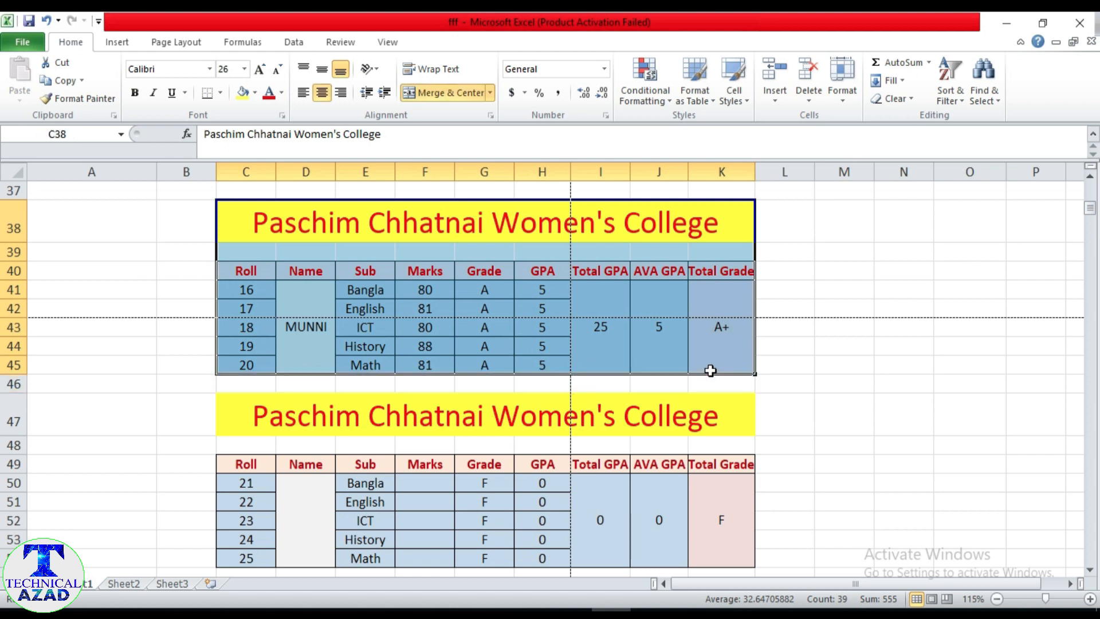
left_click(166, 43)
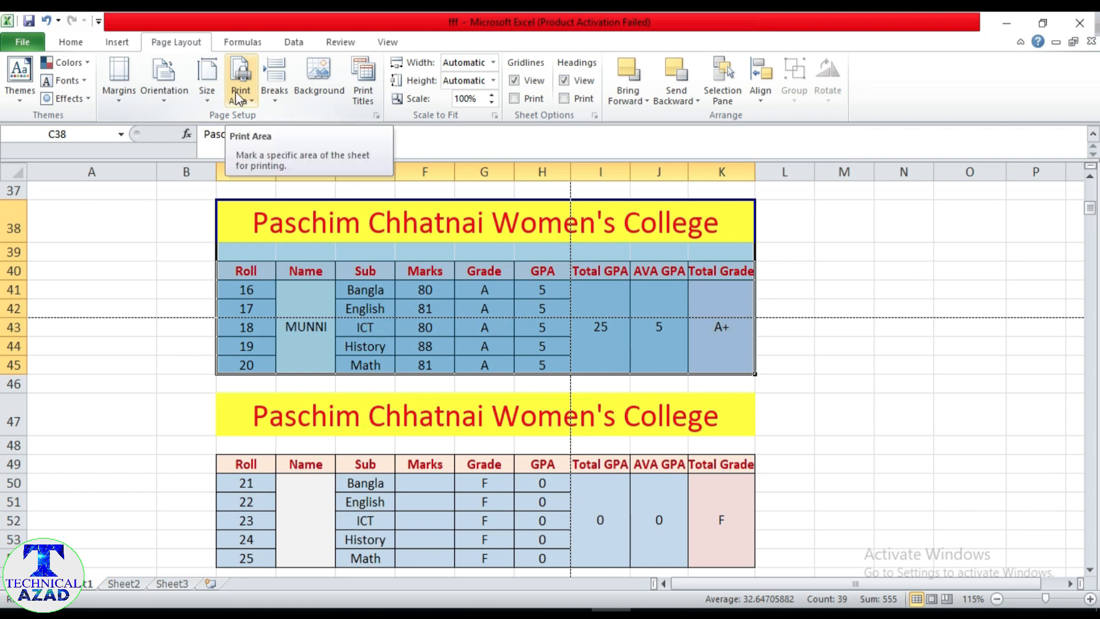
left_click(255, 106)
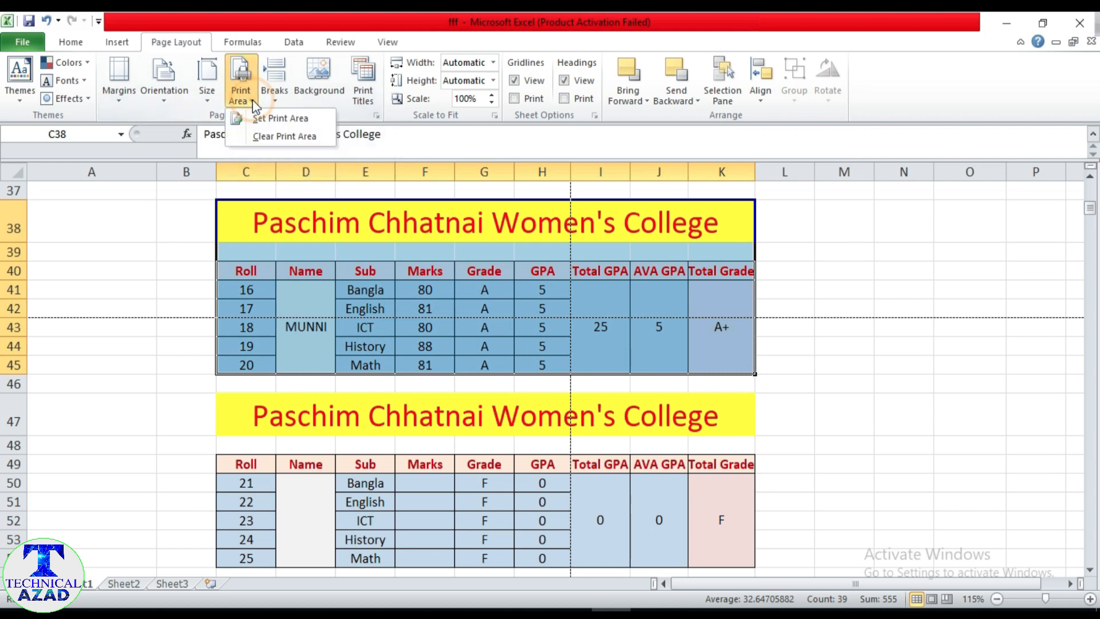
left_click(281, 120)
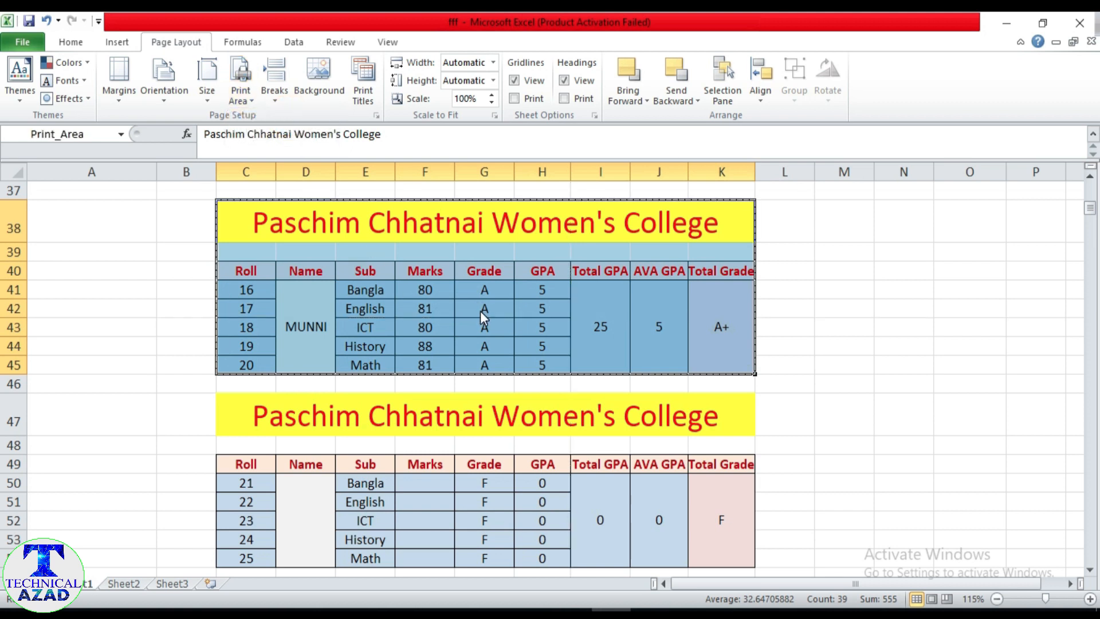
key("ctrl+p")
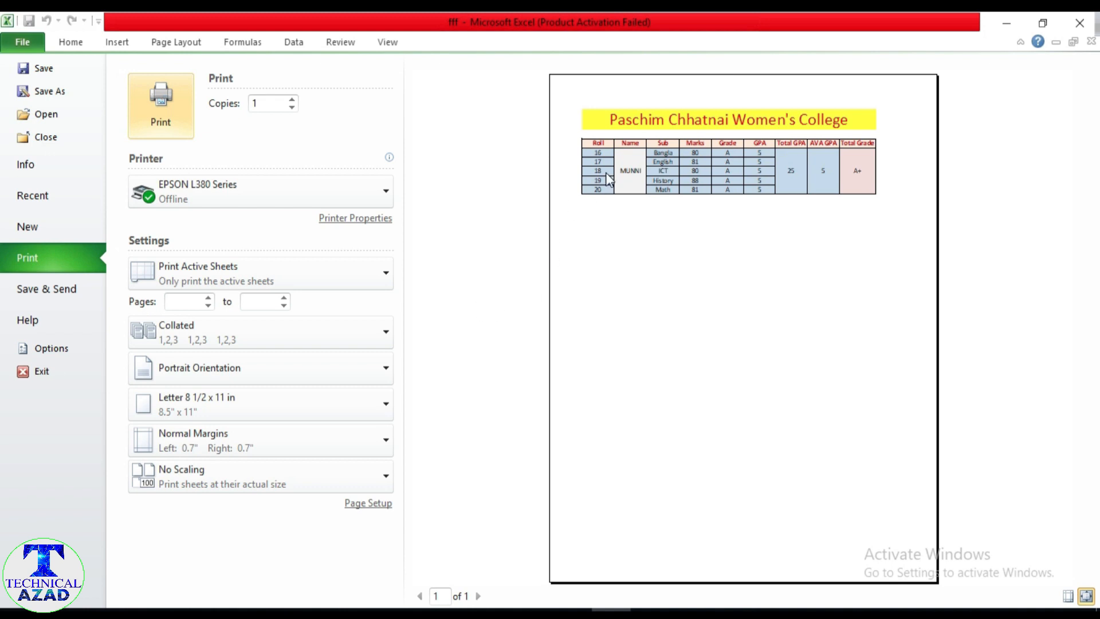